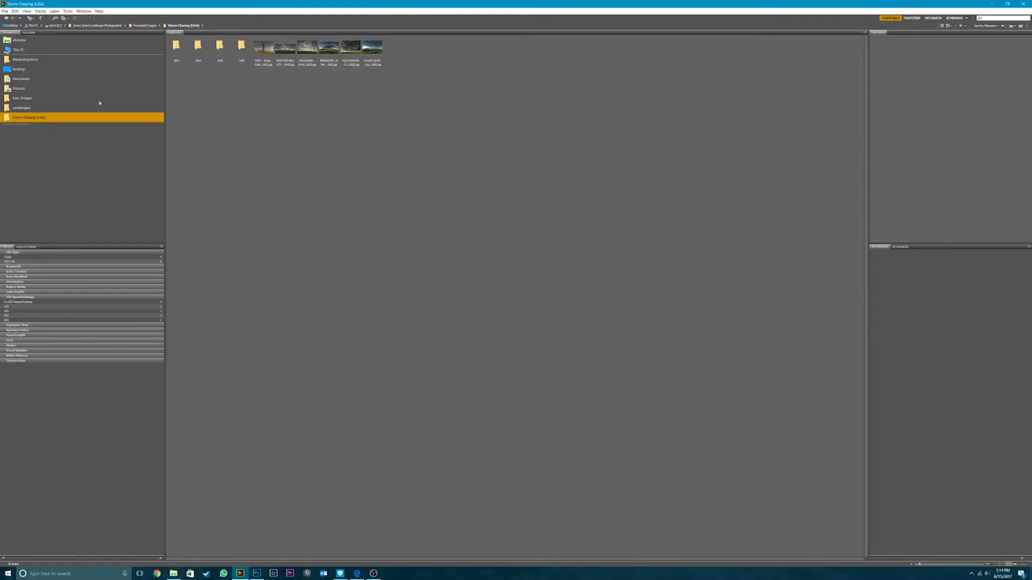
- Look at the options for a year folder and browse the favorite Landscapes and Storm Chasing (USA) folders
{"action": "left_click", "coordinate": [197, 46]}
{"action": "right_click", "coordinate": [197, 46]}
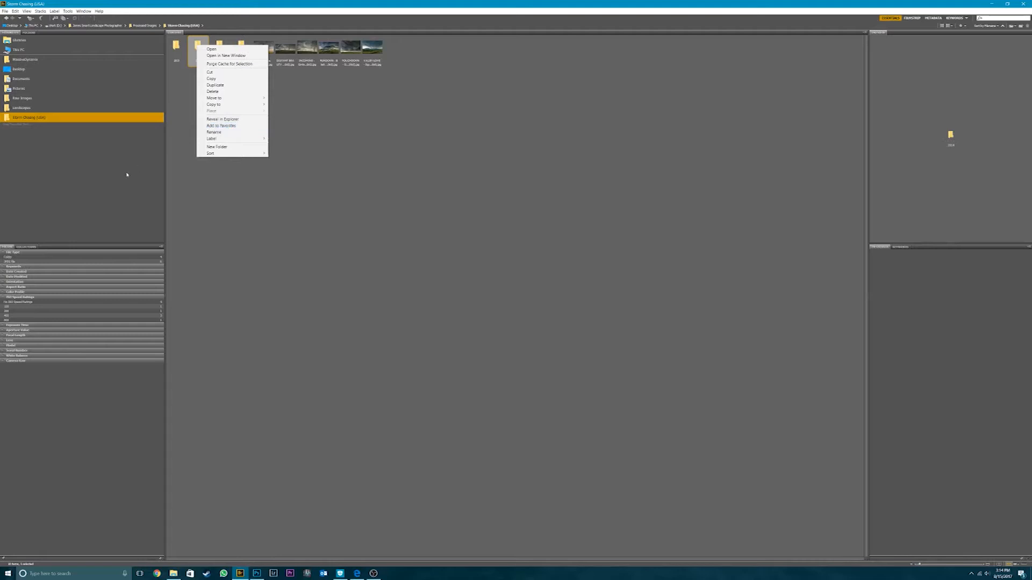
{"action": "left_click", "coordinate": [108, 168]}
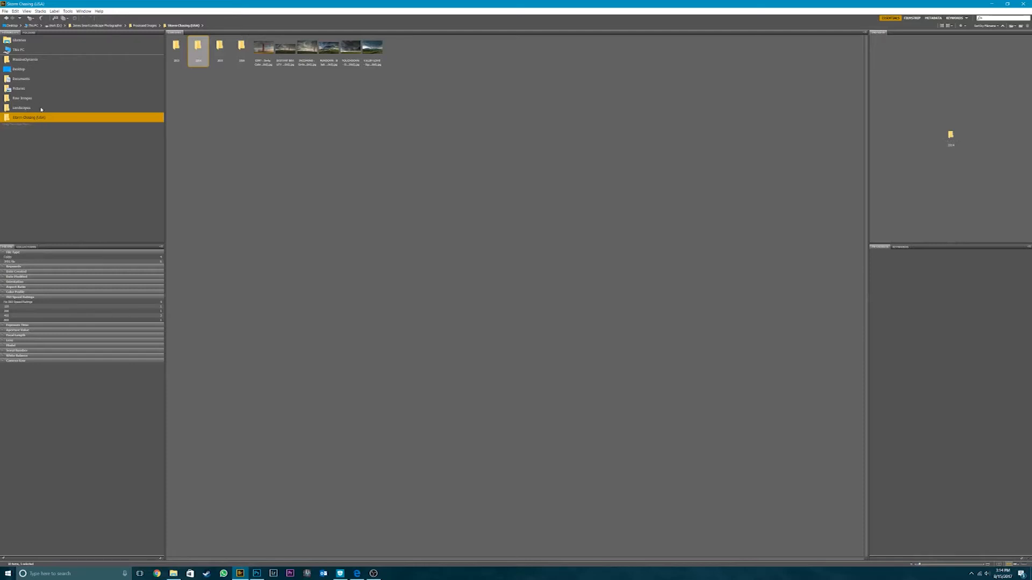
{"action": "left_click", "coordinate": [37, 109]}
{"action": "left_click", "coordinate": [42, 117]}
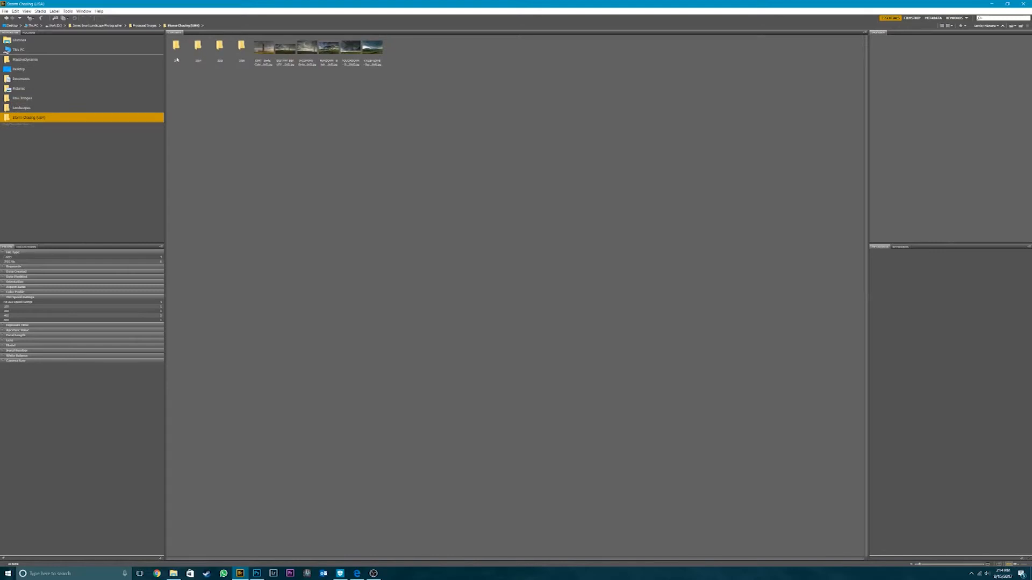
{"action": "left_click", "coordinate": [43, 108]}
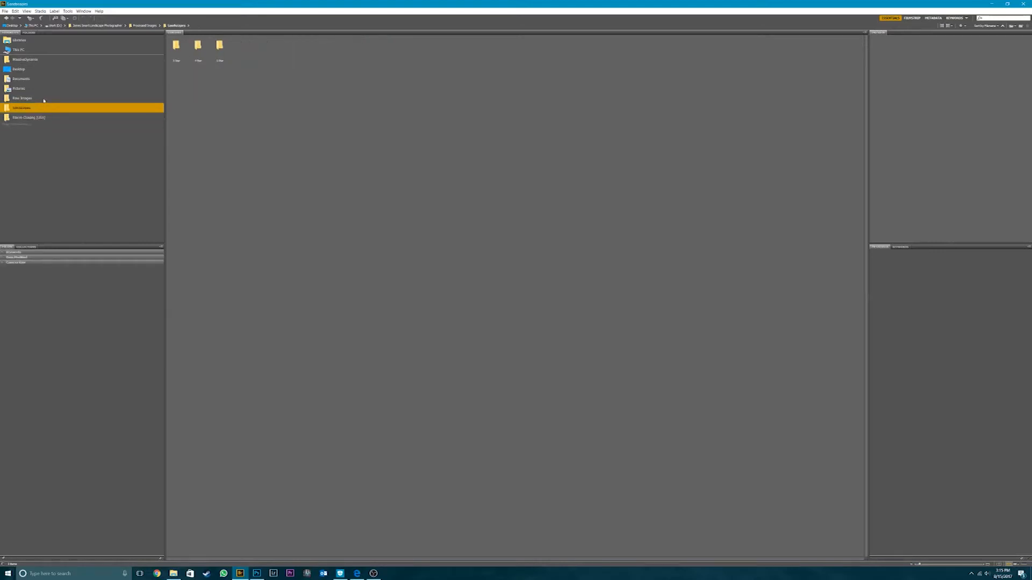
- Open the June 4 (2015) folder inside the Colorado folder of Raw Images
{"action": "left_click", "coordinate": [44, 99]}
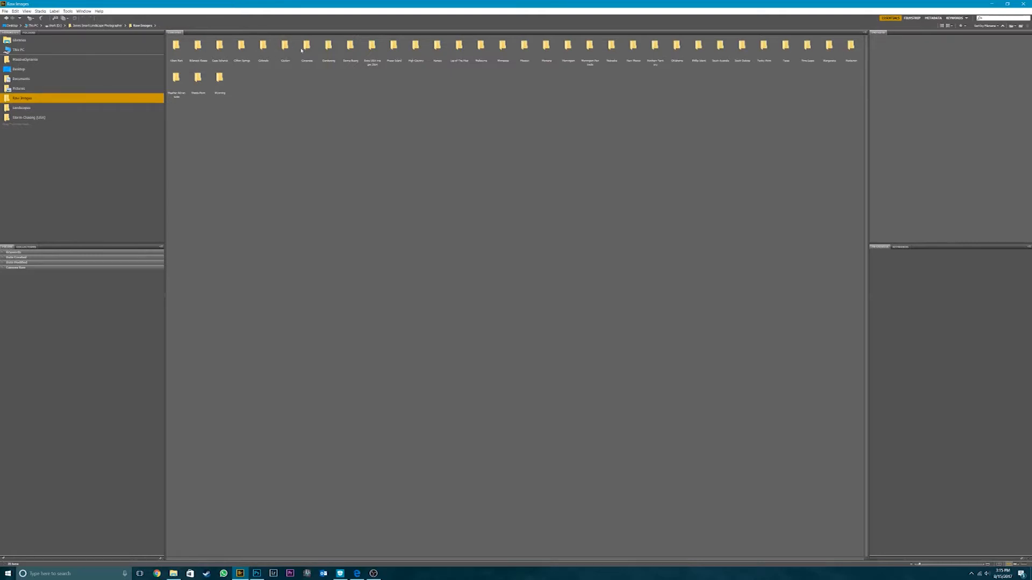
{"action": "double_click", "coordinate": [263, 46]}
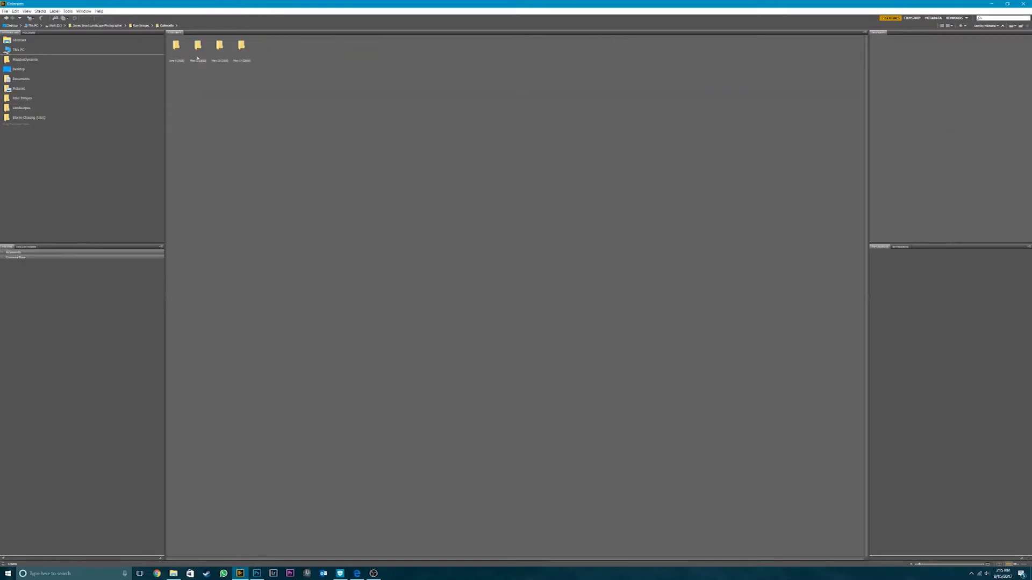
{"action": "left_click", "coordinate": [181, 56]}
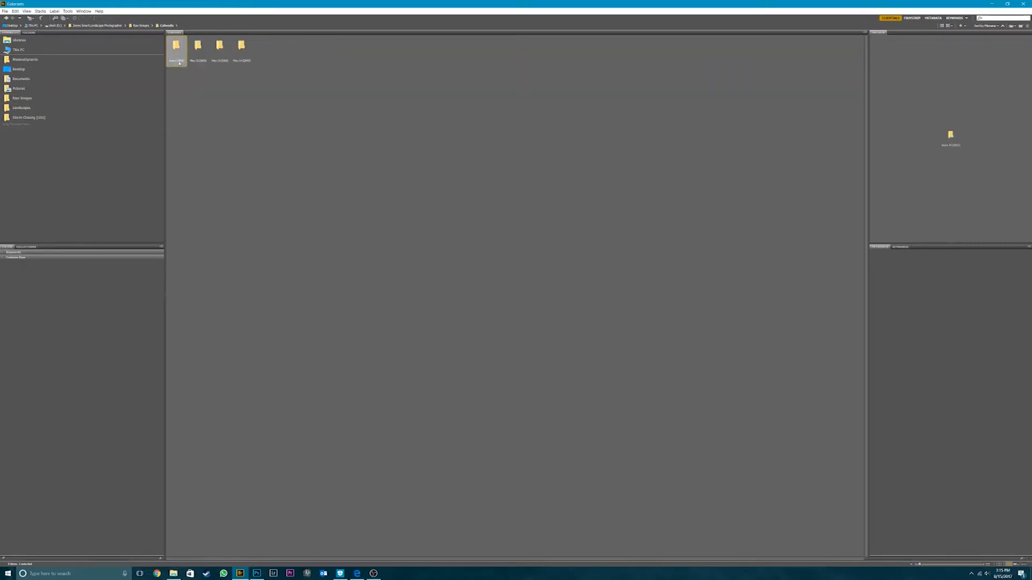
{"action": "left_click", "coordinate": [203, 60]}
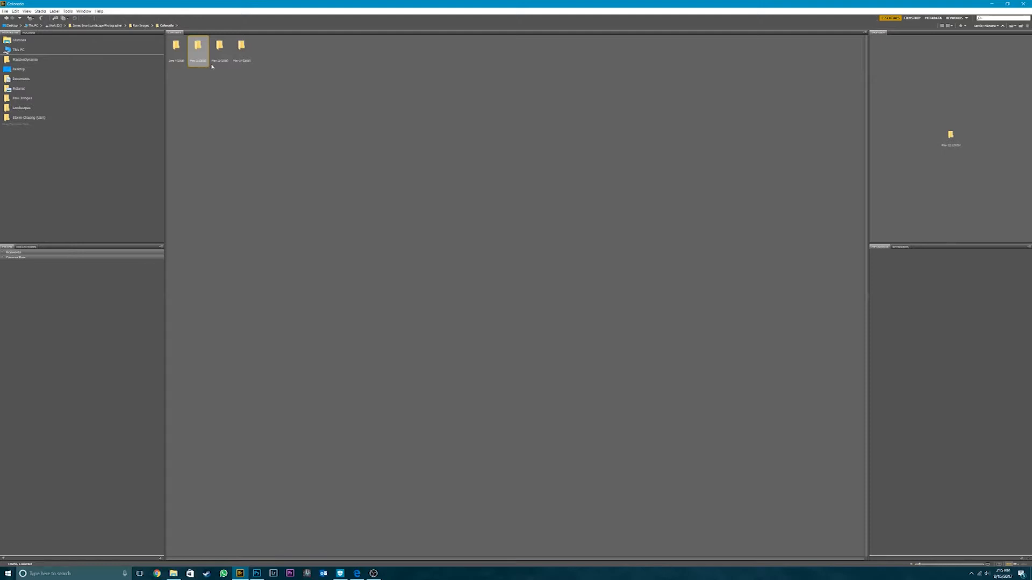
{"action": "left_click", "coordinate": [178, 51]}
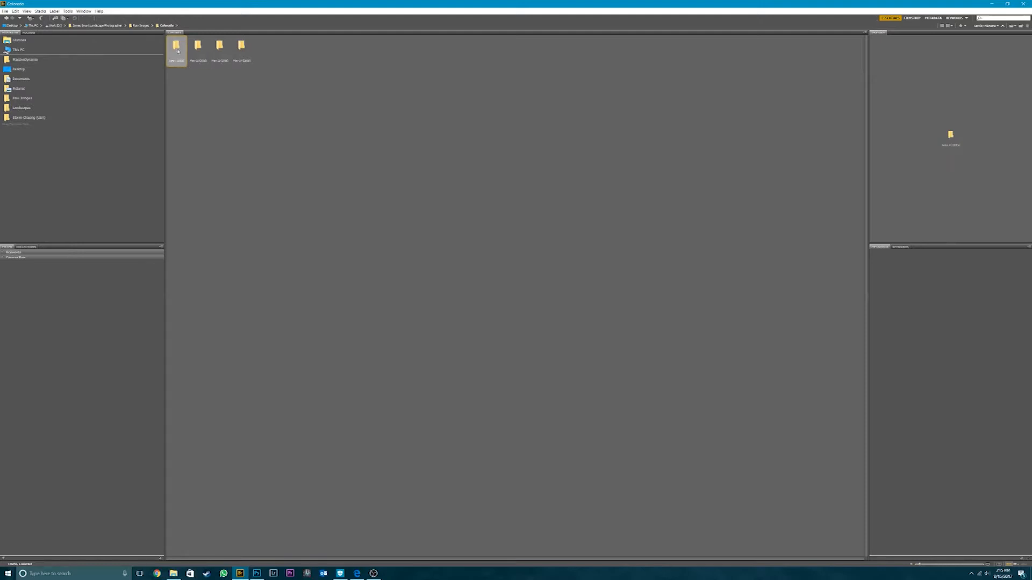
{"action": "double_click", "coordinate": [176, 47]}
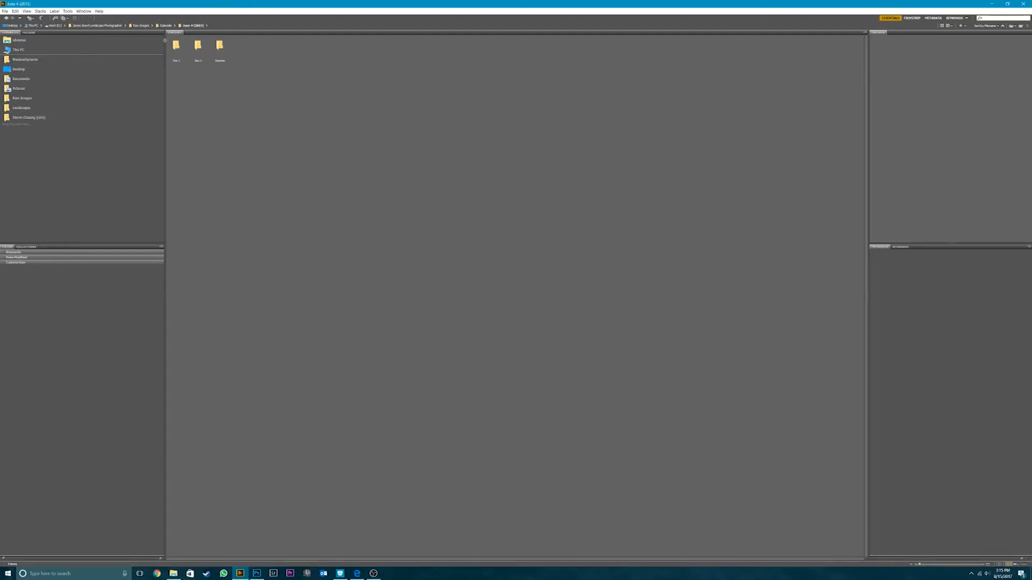
- Open the first subfolder of June 4 (2015) and preview a storm photo taken over tall grass
{"action": "left_click", "coordinate": [174, 52]}
{"action": "left_click", "coordinate": [199, 52]}
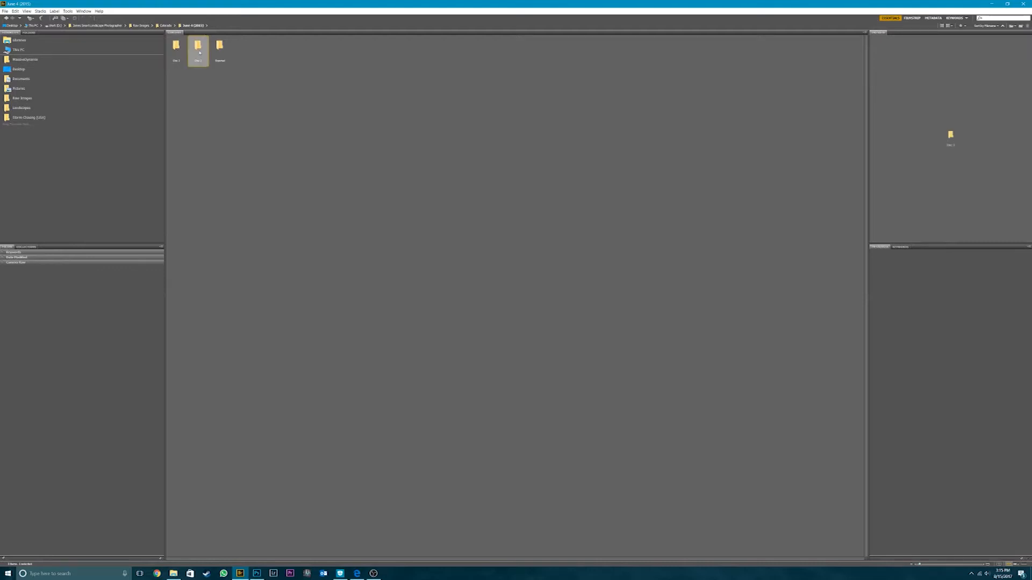
{"action": "left_click", "coordinate": [219, 52]}
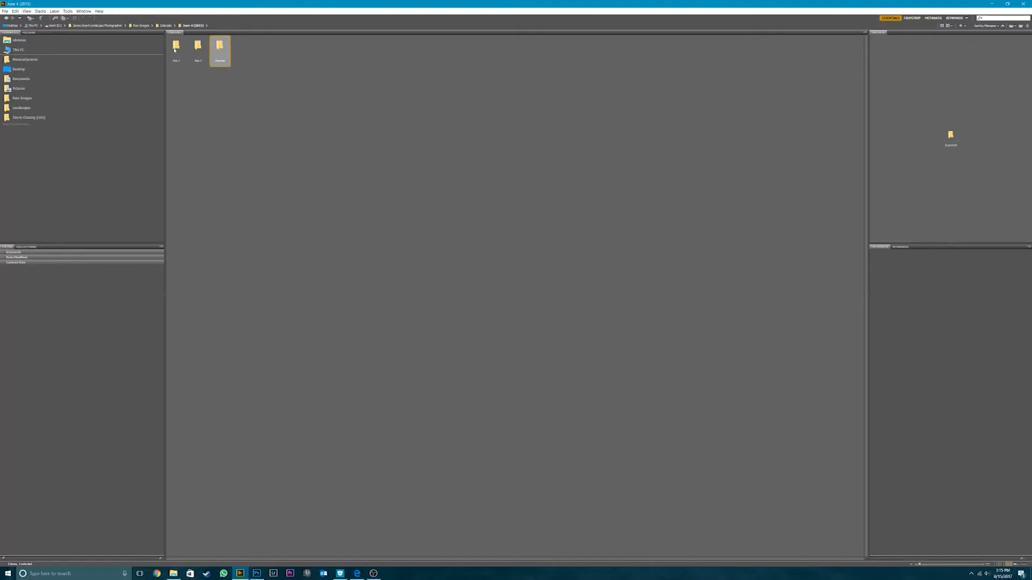
{"action": "double_click", "coordinate": [175, 48]}
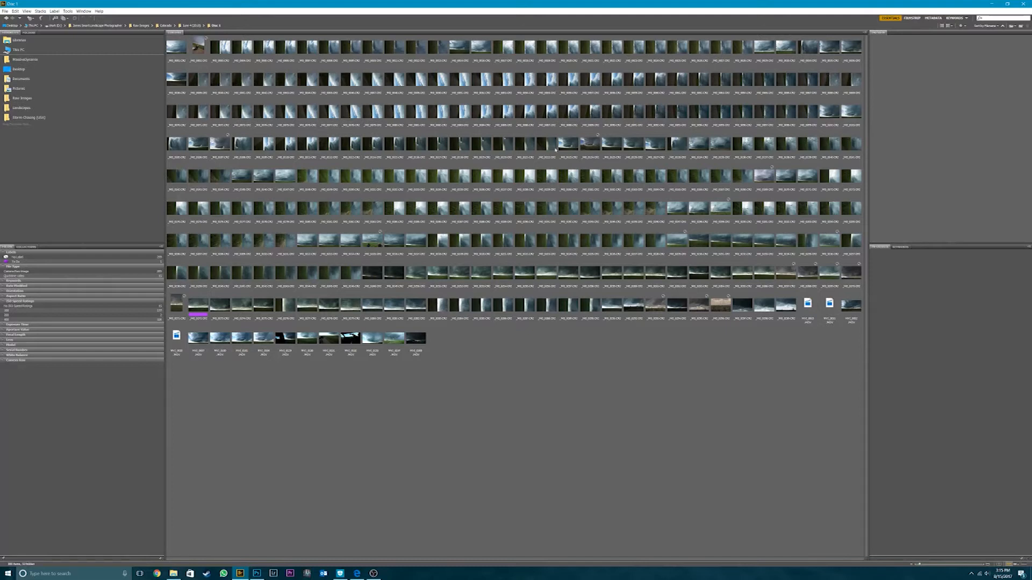
{"action": "left_click", "coordinate": [591, 144]}
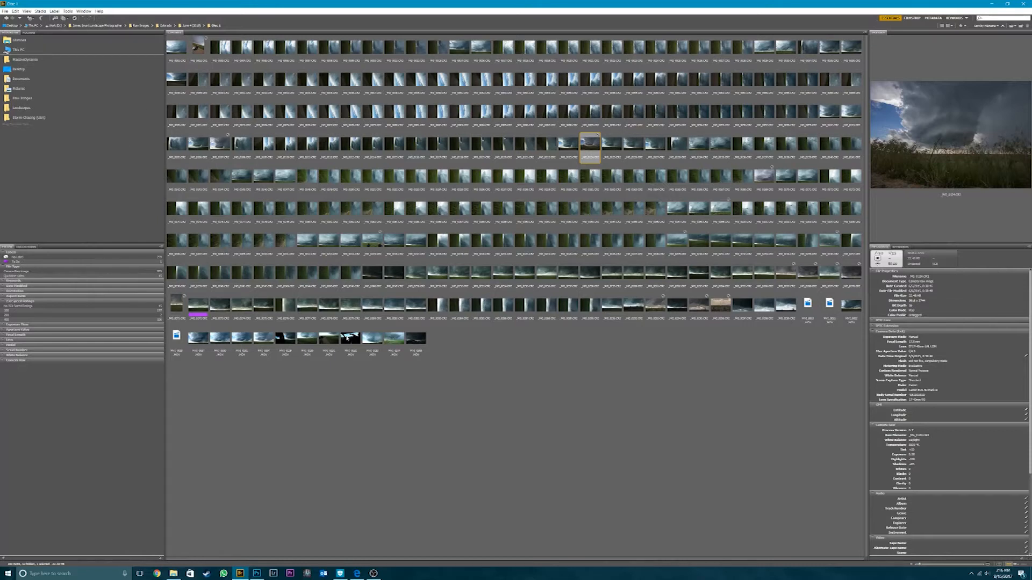
- Look at the label options available for the purple-labelled tornado photo
{"action": "left_click", "coordinate": [196, 309]}
{"action": "right_click", "coordinate": [195, 310]}
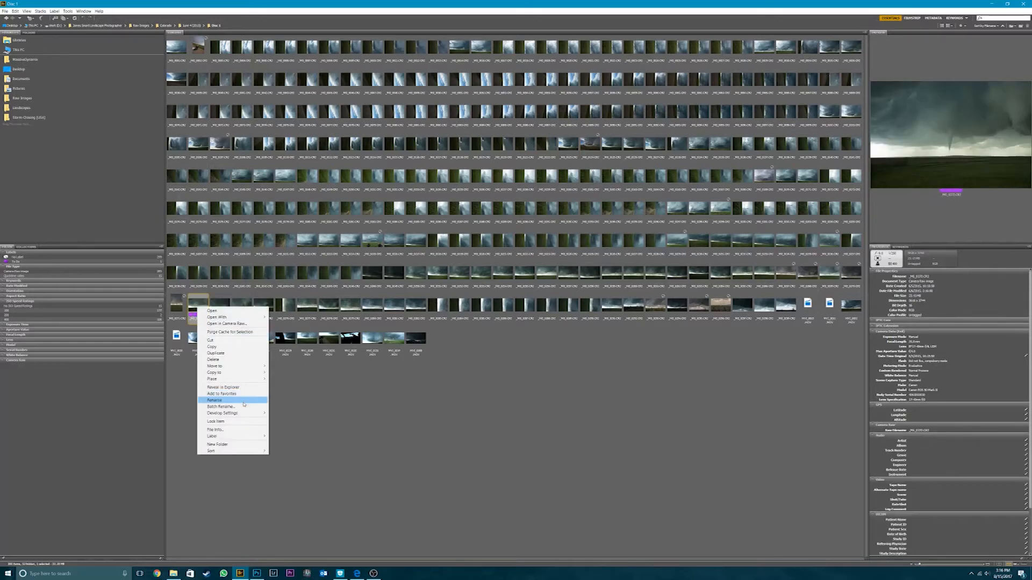
{"action": "left_click", "coordinate": [182, 406]}
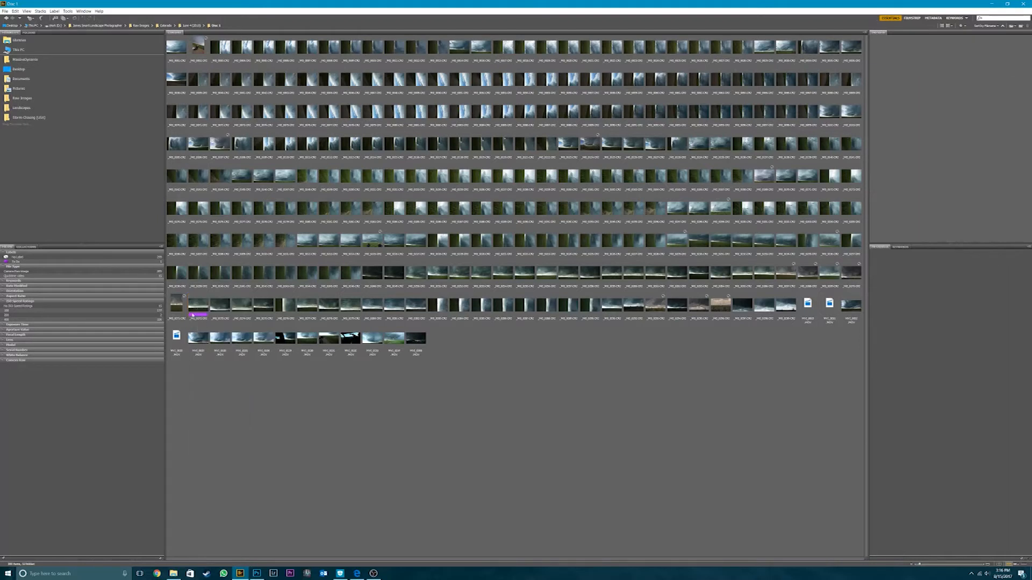
{"action": "left_click", "coordinate": [201, 304]}
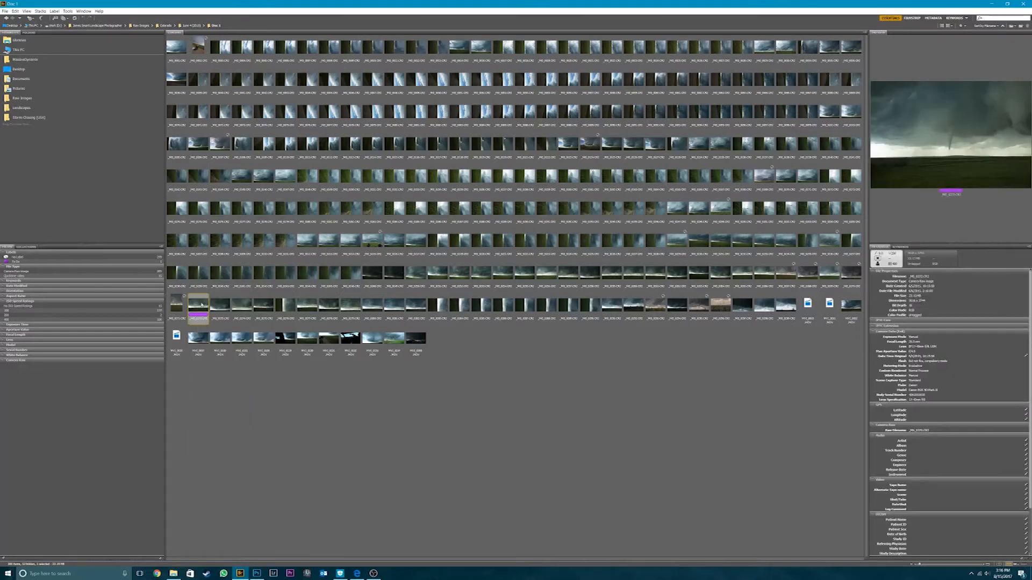
{"action": "right_click", "coordinate": [202, 304]}
{"action": "mouse_move", "coordinate": [248, 433]}
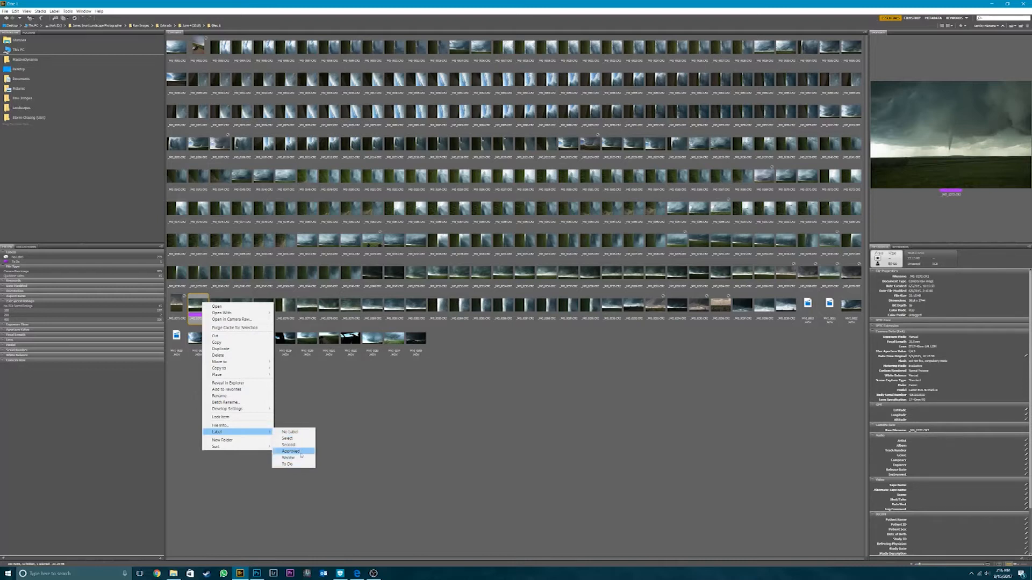
{"action": "left_click", "coordinate": [305, 402]}
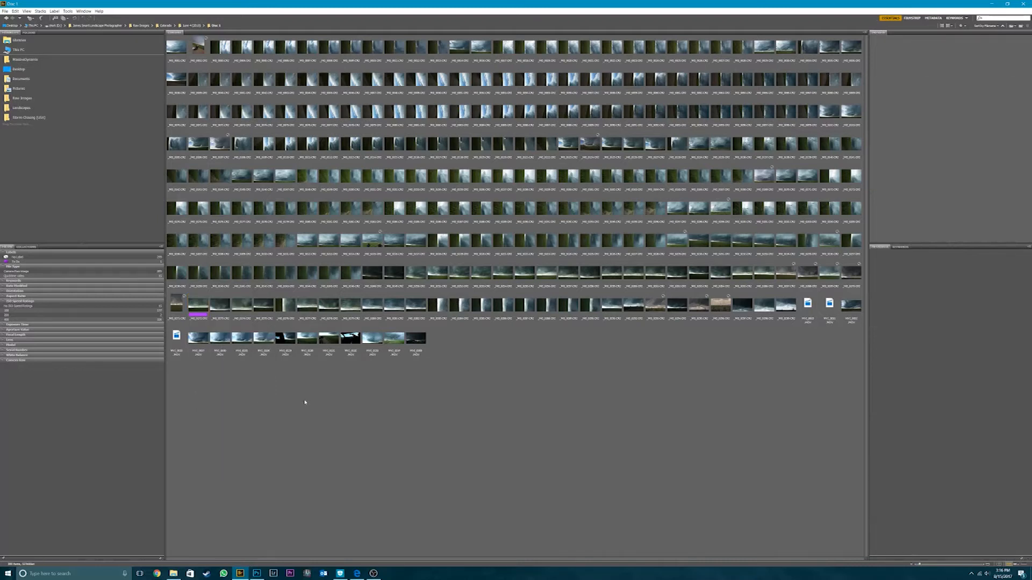
- Open the purple-labelled tornado raw photo with Adobe Photoshop CC 2017 for Camera Raw editing
{"action": "left_click", "coordinate": [199, 314]}
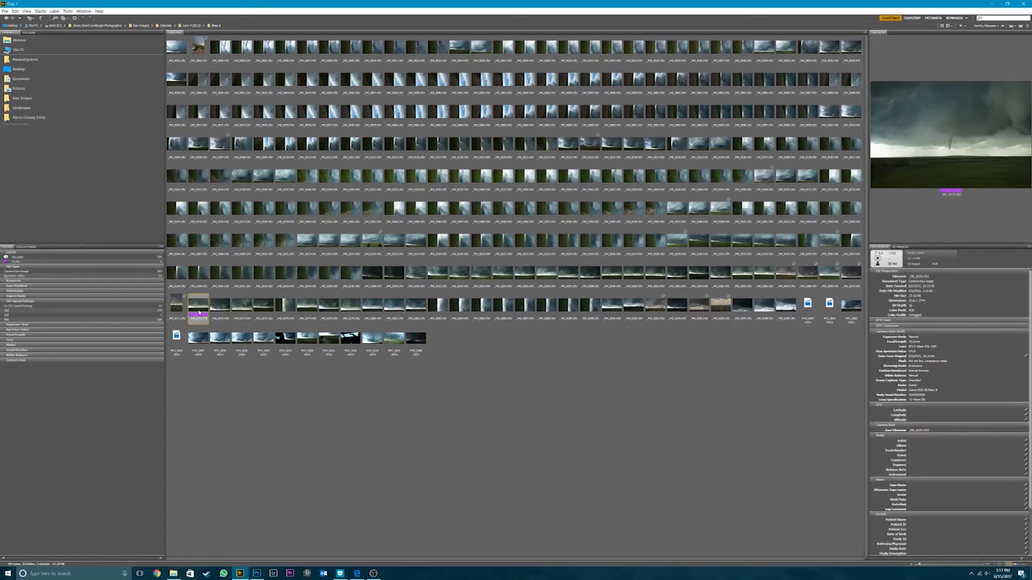
{"action": "right_click", "coordinate": [199, 312]}
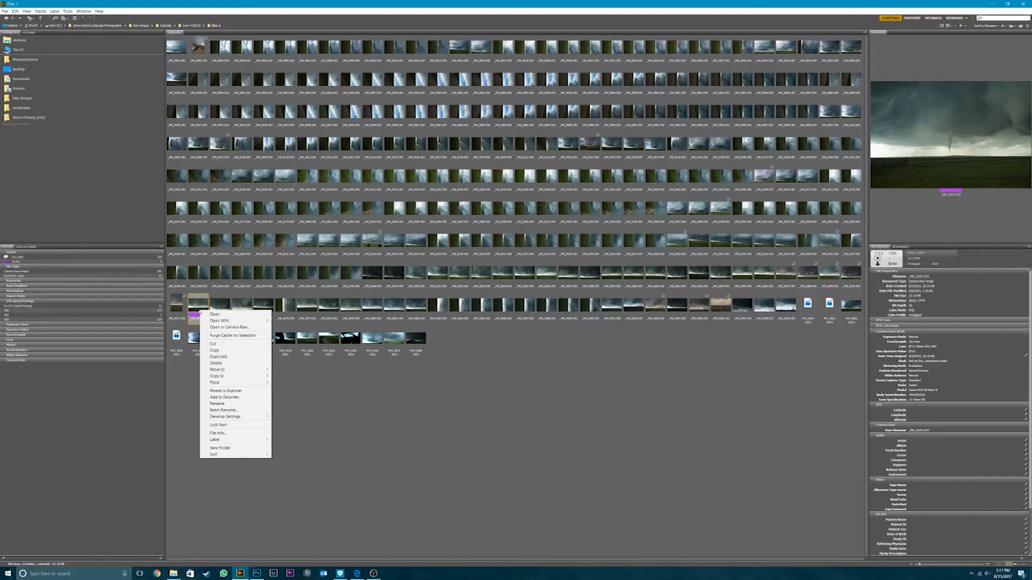
{"action": "mouse_move", "coordinate": [239, 321]}
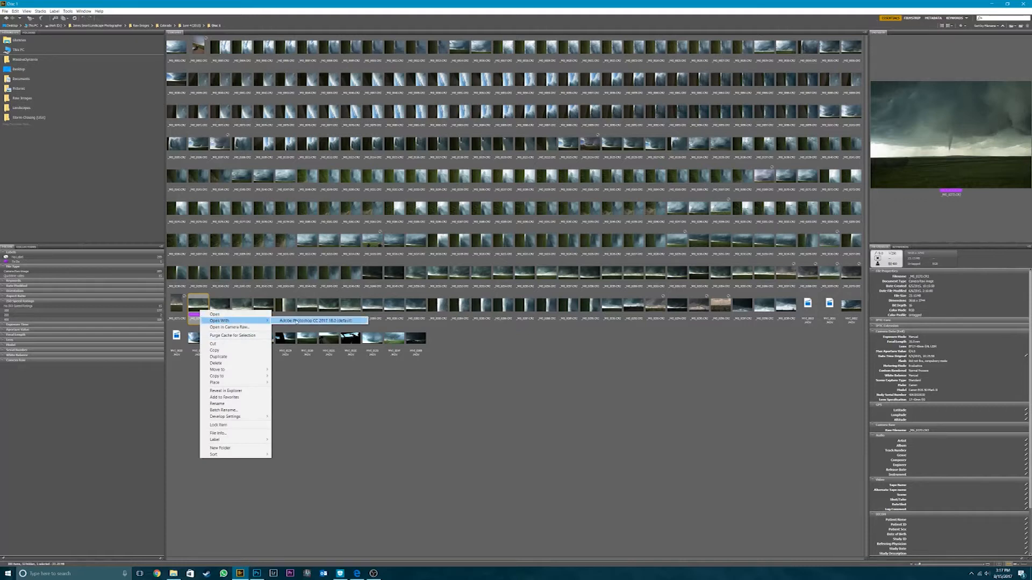
{"action": "left_click", "coordinate": [337, 321]}
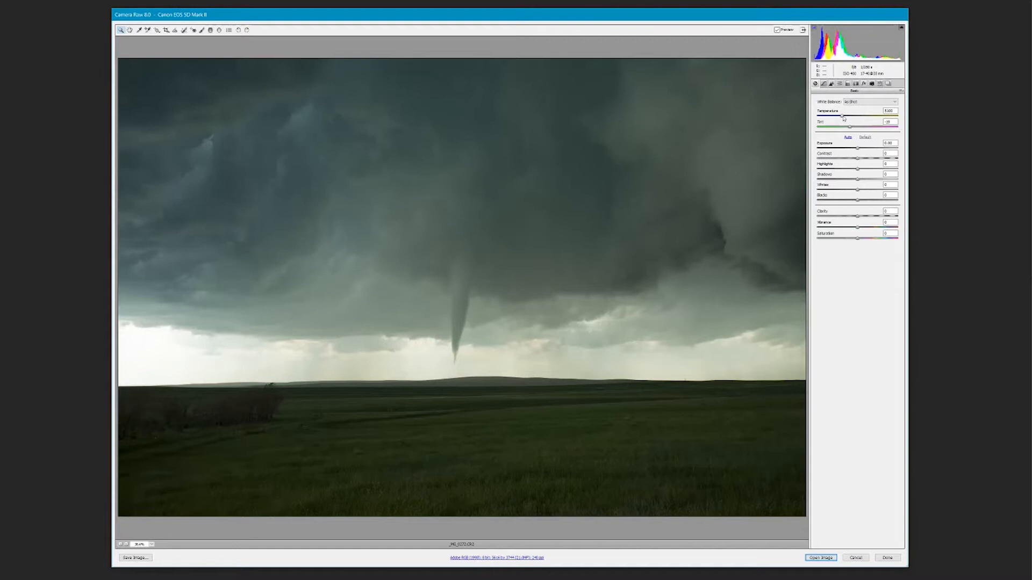
- Set the photo's white balance to a temperature of 4750 and a tint of -1
{"action": "left_click", "coordinate": [842, 116]}
{"action": "left_click_drag", "start_coordinate": [844, 116], "coordinate": [840, 120]}
{"action": "left_click_drag", "start_coordinate": [849, 127], "coordinate": [855, 131]}
{"action": "left_click_drag", "start_coordinate": [855, 131], "coordinate": [857, 131]}
{"action": "left_click_drag", "start_coordinate": [856, 130], "coordinate": [859, 128]}
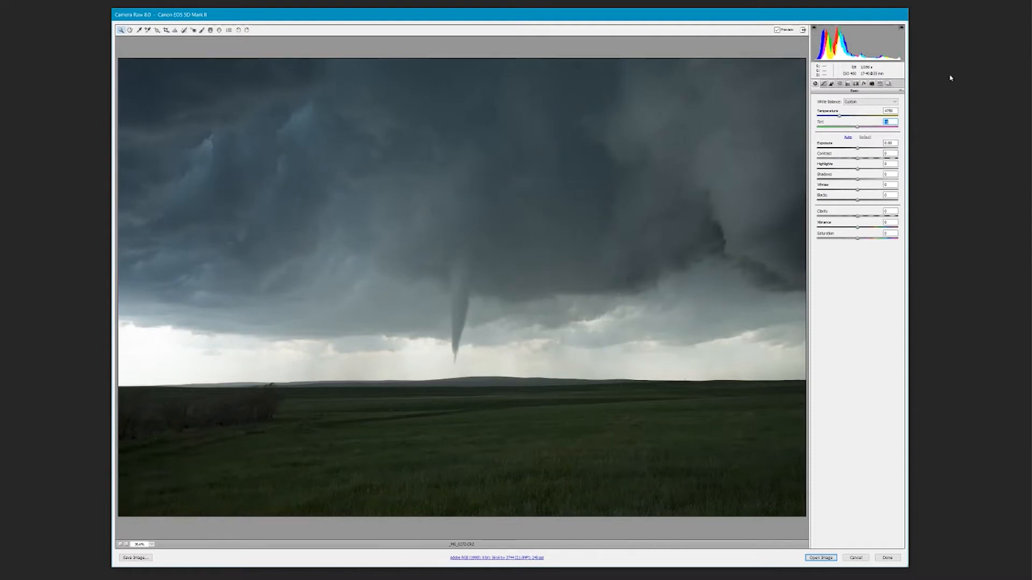
{"action": "type", "text": "-7-1"}
{"action": "key", "text": "ctrl+a"}
{"action": "type", "text": "-1"}
- Adjust the tonal range with Highlights at -100, Shadows at +16, Whites at -15 and Blacks at 0
{"action": "left_click_drag", "start_coordinate": [858, 173], "coordinate": [797, 173]}
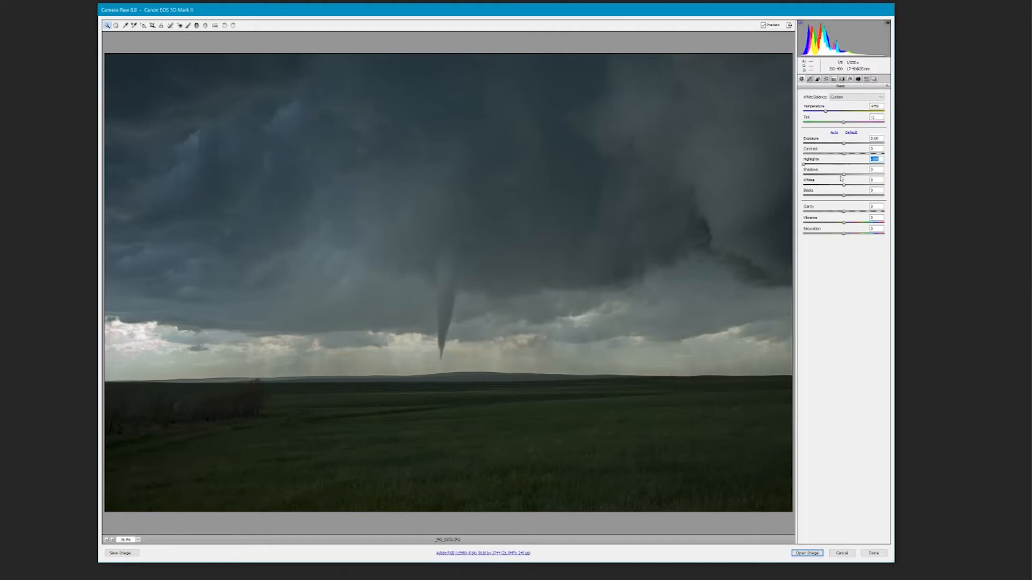
{"action": "mouse_move", "coordinate": [845, 174]}
{"action": "left_mouse_down"}
{"action": "mouse_move", "coordinate": [896, 186]}
{"action": "mouse_move", "coordinate": [852, 186]}
{"action": "left_mouse_up"}
{"action": "left_click_drag", "start_coordinate": [845, 187], "coordinate": [771, 213]}
{"action": "key", "text": "ctrl+z"}
{"action": "key", "text": "ctrl+z"}
{"action": "mouse_move", "coordinate": [858, 210]}
{"action": "left_mouse_down"}
{"action": "mouse_move", "coordinate": [919, 210]}
{"action": "mouse_move", "coordinate": [853, 202]}
{"action": "left_mouse_up"}
{"action": "type", "text": "0"}
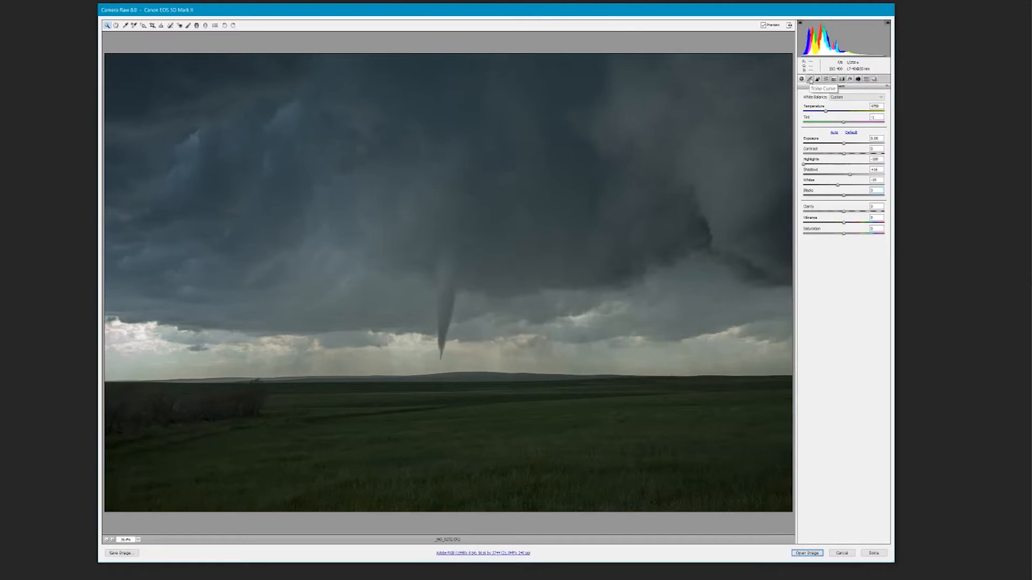
- Look through the Tone Curve, Detail, HSL / Grayscale and Split Toning settings
{"action": "left_click", "coordinate": [810, 79]}
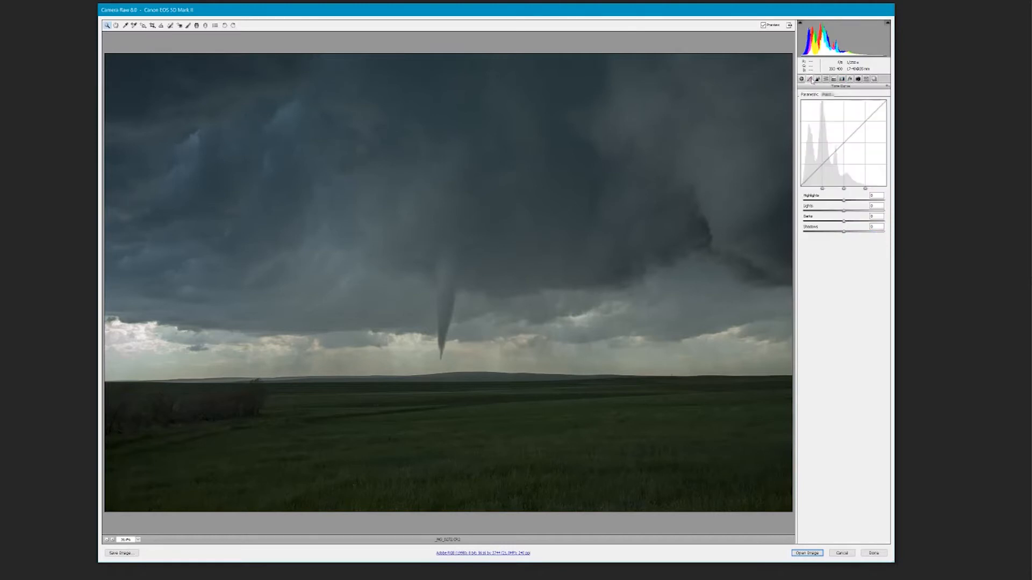
{"action": "left_click", "coordinate": [818, 79]}
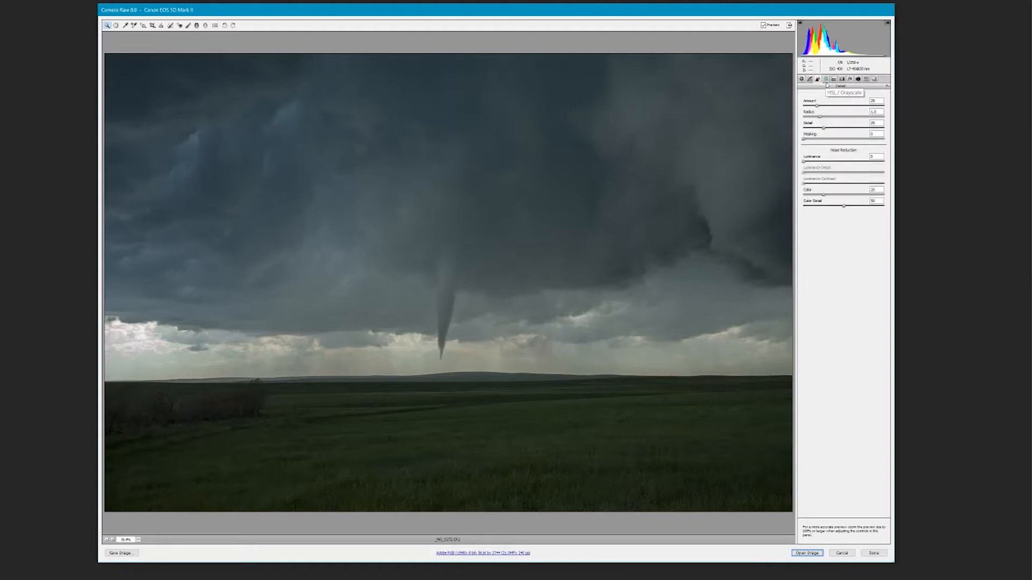
{"action": "left_click", "coordinate": [827, 79]}
{"action": "left_click", "coordinate": [834, 80]}
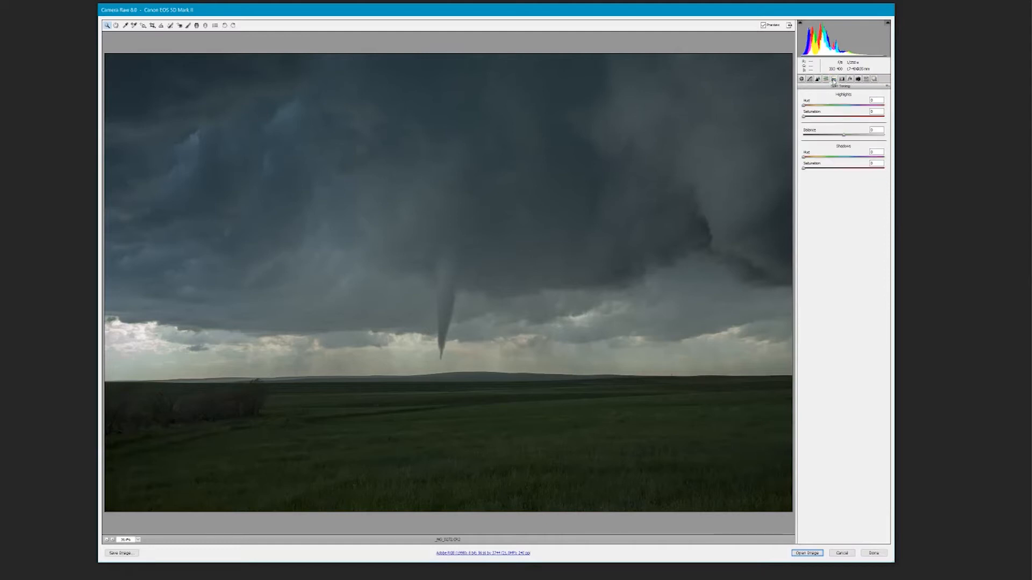
{"action": "left_click", "coordinate": [828, 80]}
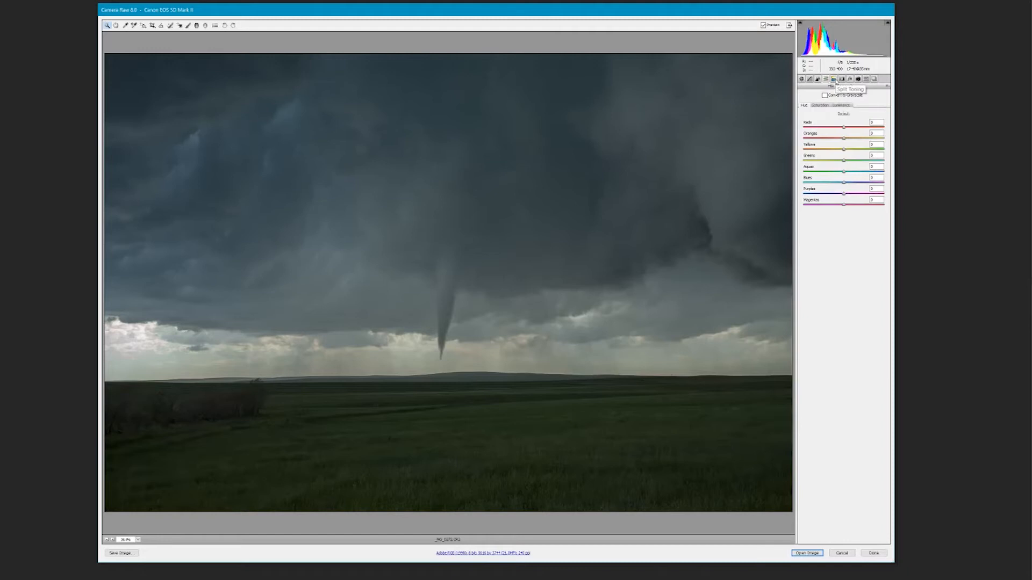
{"action": "left_click", "coordinate": [835, 80]}
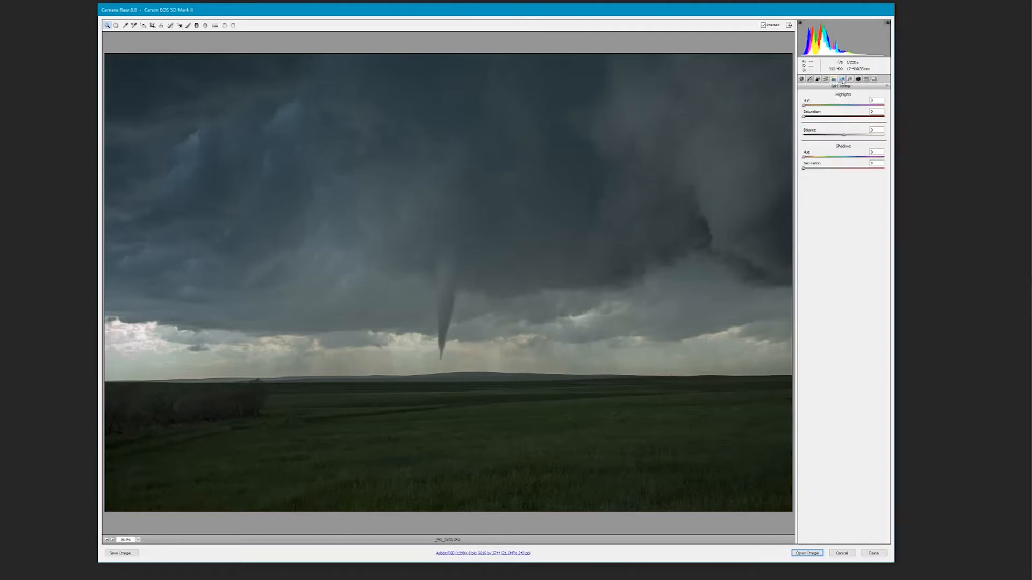
- Enable lens profile corrections with the default setup and compare the photo with and without them
{"action": "left_click", "coordinate": [843, 80]}
{"action": "left_click", "coordinate": [806, 94]}
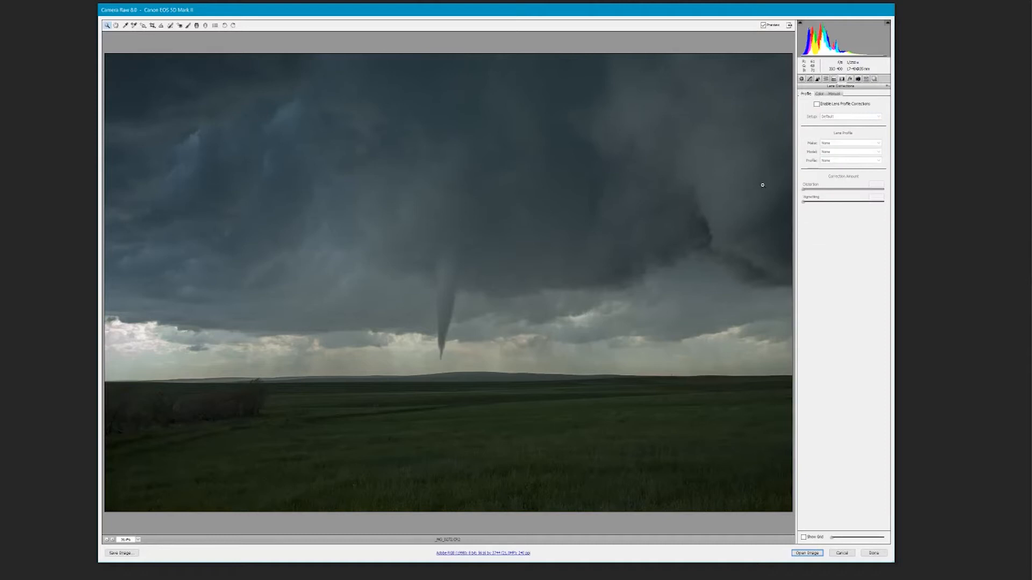
{"action": "left_click", "coordinate": [817, 104]}
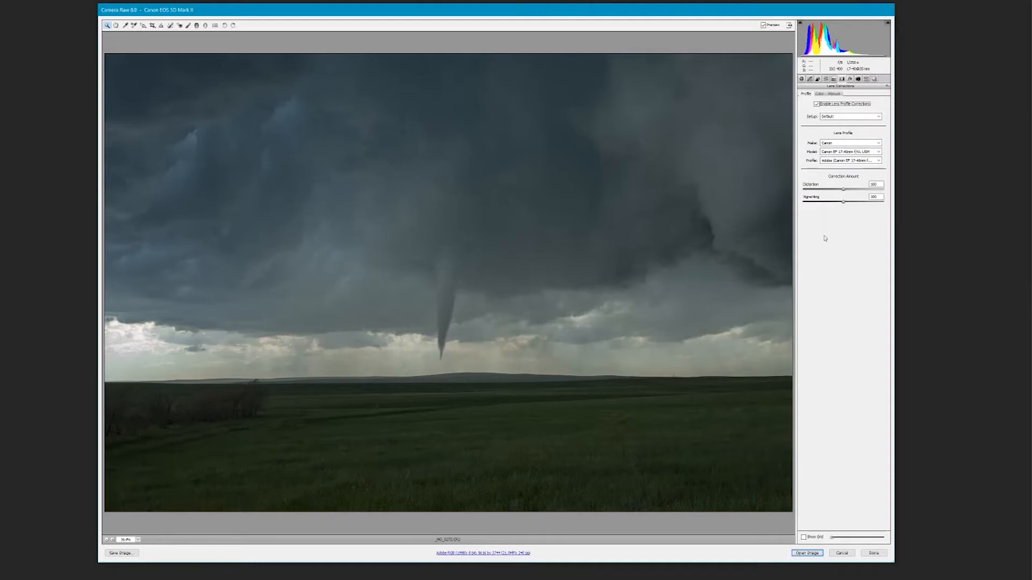
{"action": "left_click", "coordinate": [821, 107]}
{"action": "left_click", "coordinate": [821, 107]}
{"action": "left_click", "coordinate": [822, 107]}
{"action": "left_click", "coordinate": [821, 107]}
- Enable Remove Chromatic Aberration and compare the tornado and horizon at 100% zoom with and without it
{"action": "left_click", "coordinate": [820, 94]}
{"action": "left_click", "coordinate": [819, 106]}
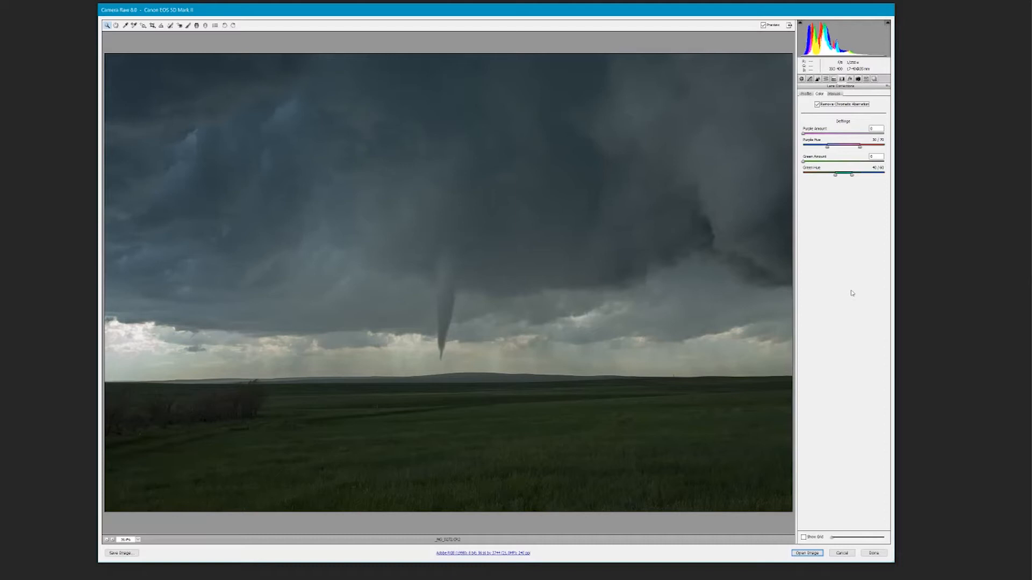
{"action": "left_click", "coordinate": [818, 106]}
{"action": "left_click", "coordinate": [113, 541]}
{"action": "left_click", "coordinate": [113, 541]}
{"action": "left_click", "coordinate": [112, 540]}
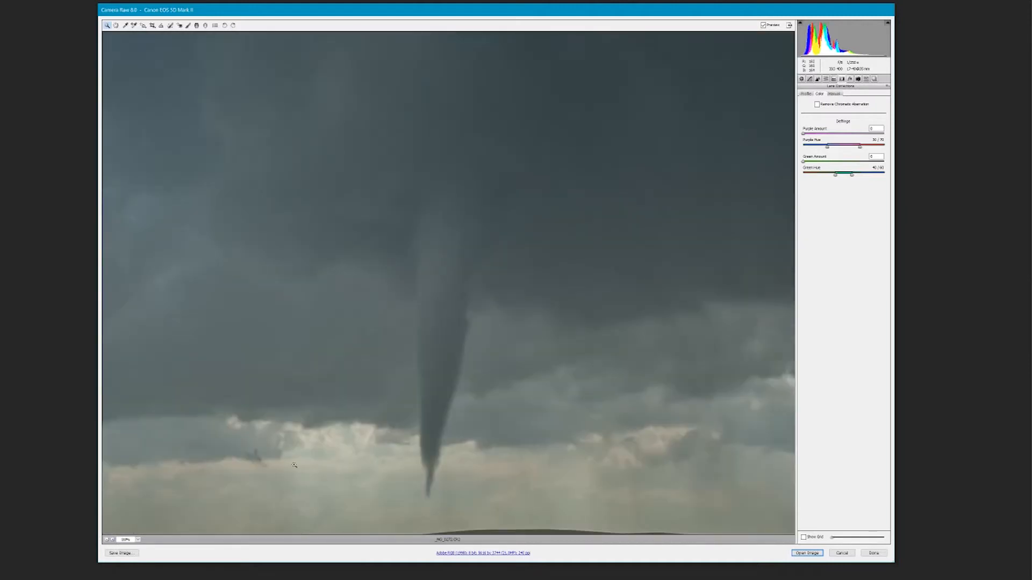
{"action": "left_click_drag", "start_coordinate": [373, 411], "coordinate": [373, 192]}
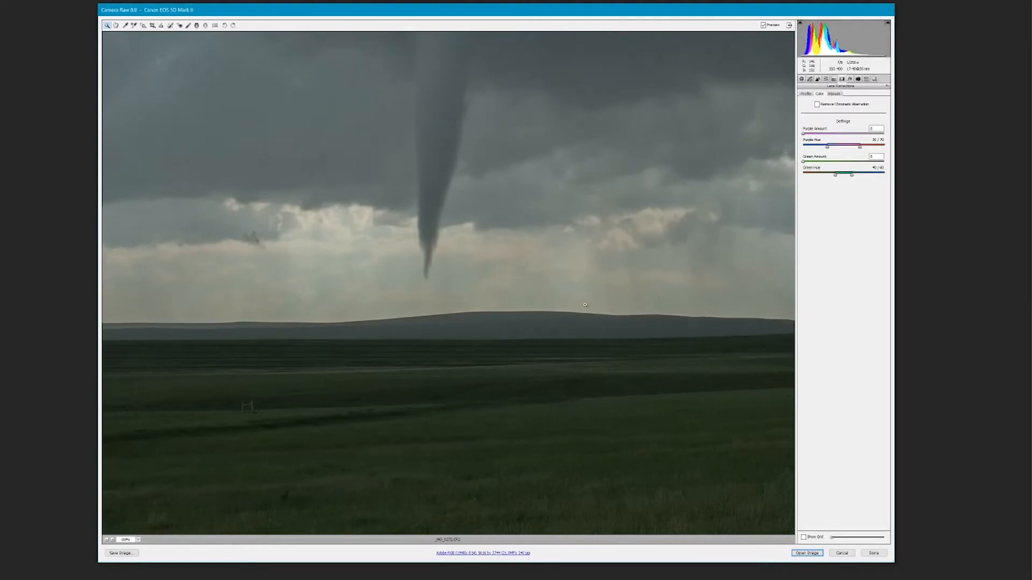
{"action": "left_click", "coordinate": [817, 105]}
- Brighten the photo's corners by setting the manual Lens Vignetting amount to +34
{"action": "left_click", "coordinate": [834, 94]}
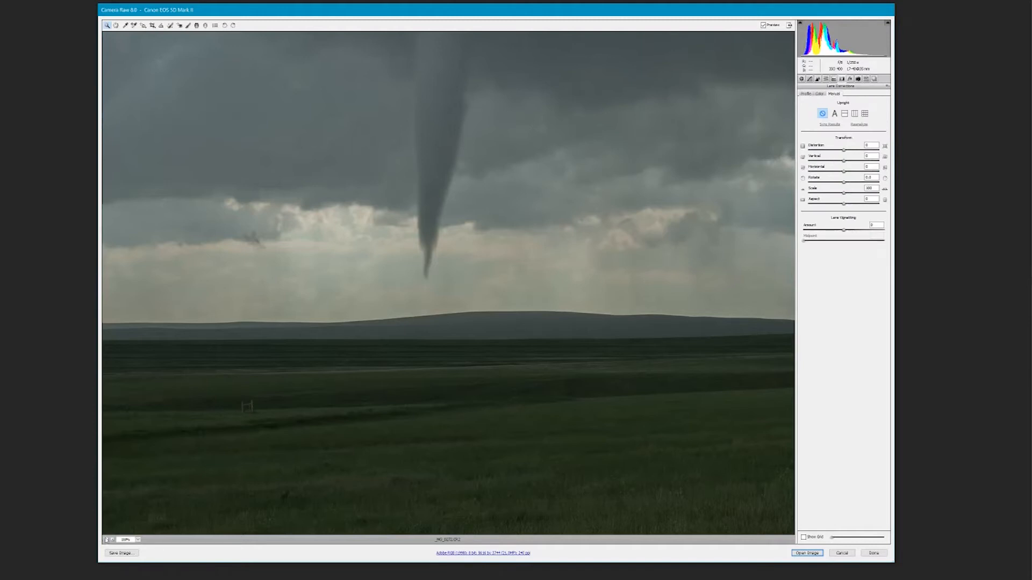
{"action": "left_click", "coordinate": [106, 540]}
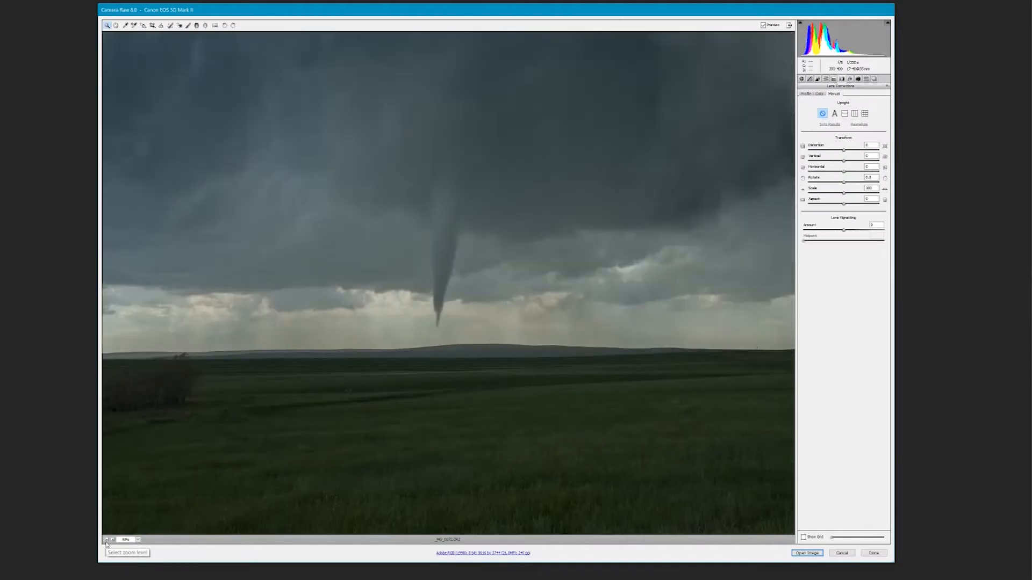
{"action": "left_click", "coordinate": [106, 540]}
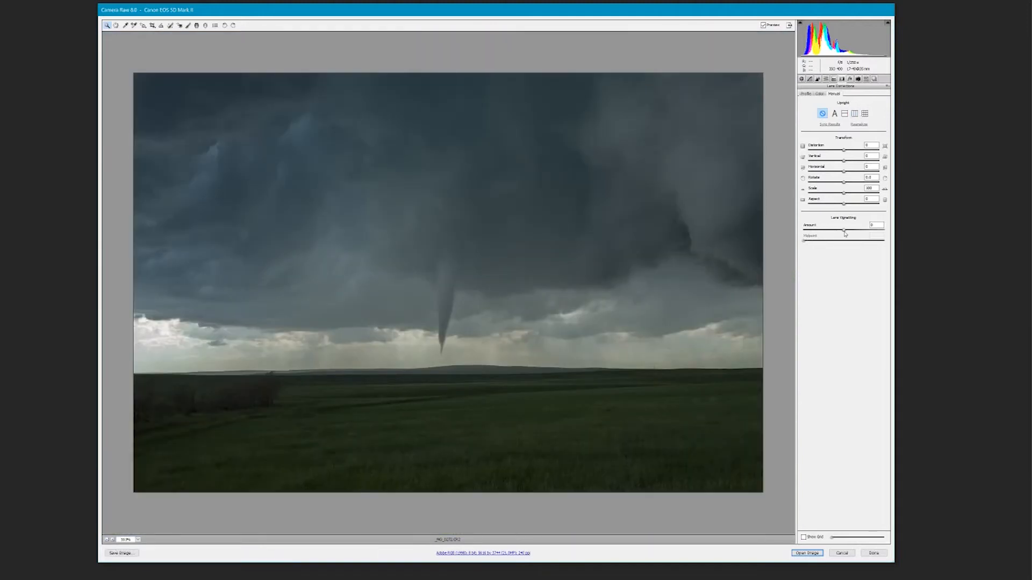
{"action": "mouse_move", "coordinate": [845, 233]}
{"action": "left_mouse_down"}
{"action": "mouse_move", "coordinate": [870, 233]}
{"action": "mouse_move", "coordinate": [819, 236]}
{"action": "mouse_move", "coordinate": [882, 228]}
{"action": "mouse_move", "coordinate": [858, 232]}
{"action": "left_mouse_up"}
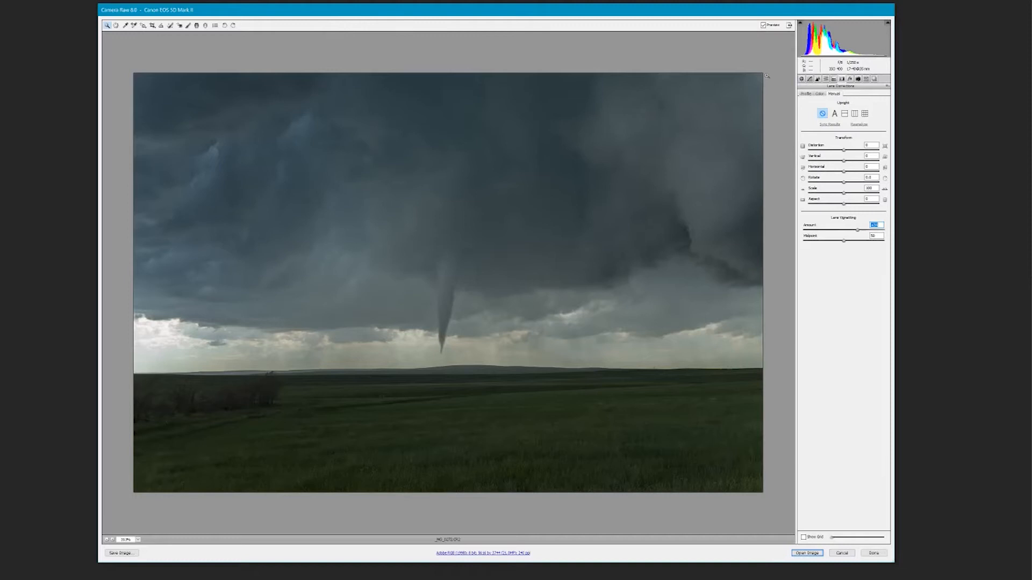
- Crop a strip of grass off the bottom of the photo at full width and open the result in Photoshop
{"action": "left_click", "coordinate": [154, 26]}
{"action": "left_click_drag", "start_coordinate": [112, 60], "coordinate": [811, 469]}
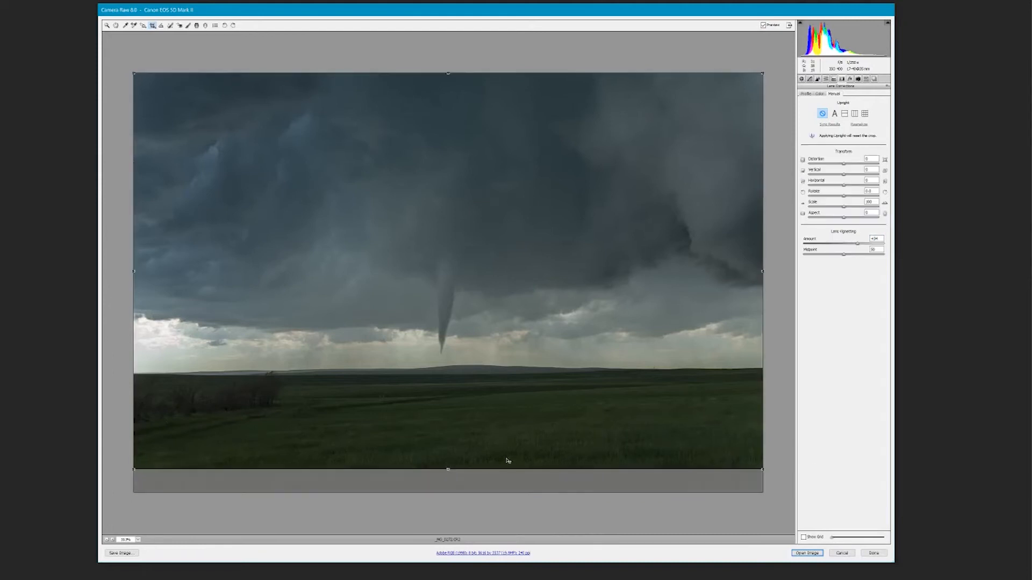
{"action": "mouse_move", "coordinate": [449, 471]}
{"action": "left_mouse_down"}
{"action": "mouse_move", "coordinate": [449, 455]}
{"action": "mouse_move", "coordinate": [450, 491]}
{"action": "mouse_move", "coordinate": [456, 459]}
{"action": "left_mouse_up"}
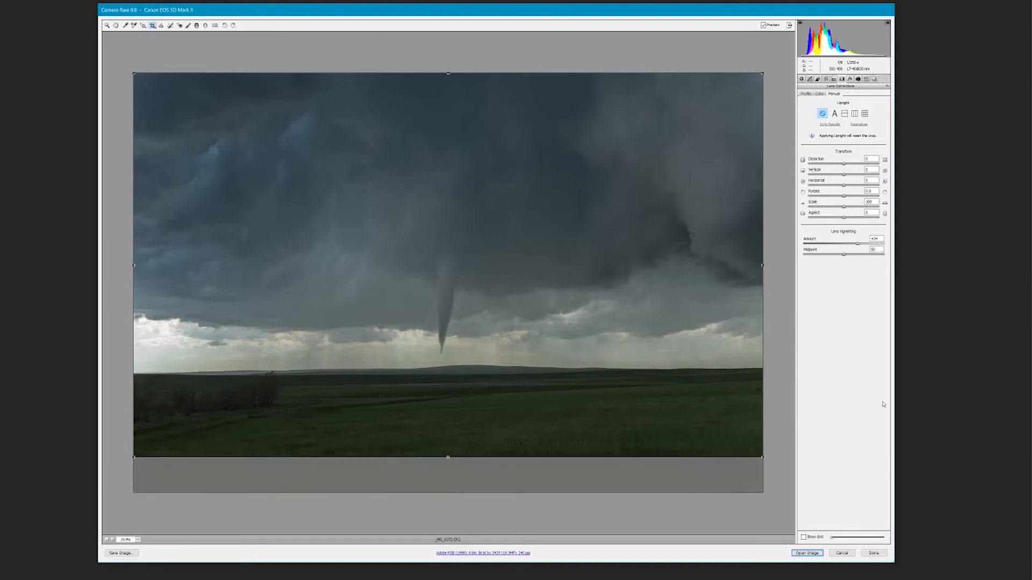
{"action": "key", "text": "z"}
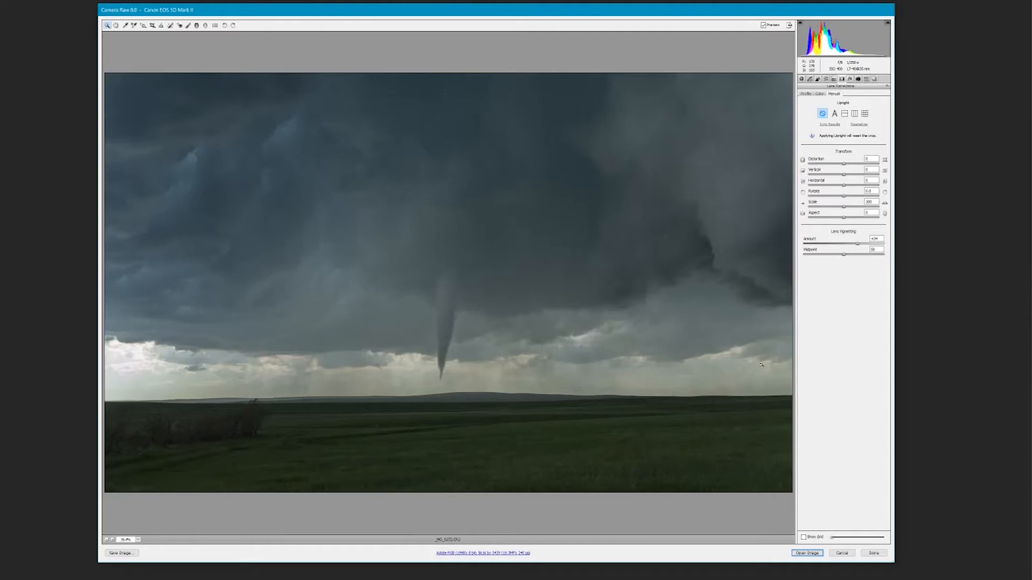
{"action": "left_click", "coordinate": [806, 553]}
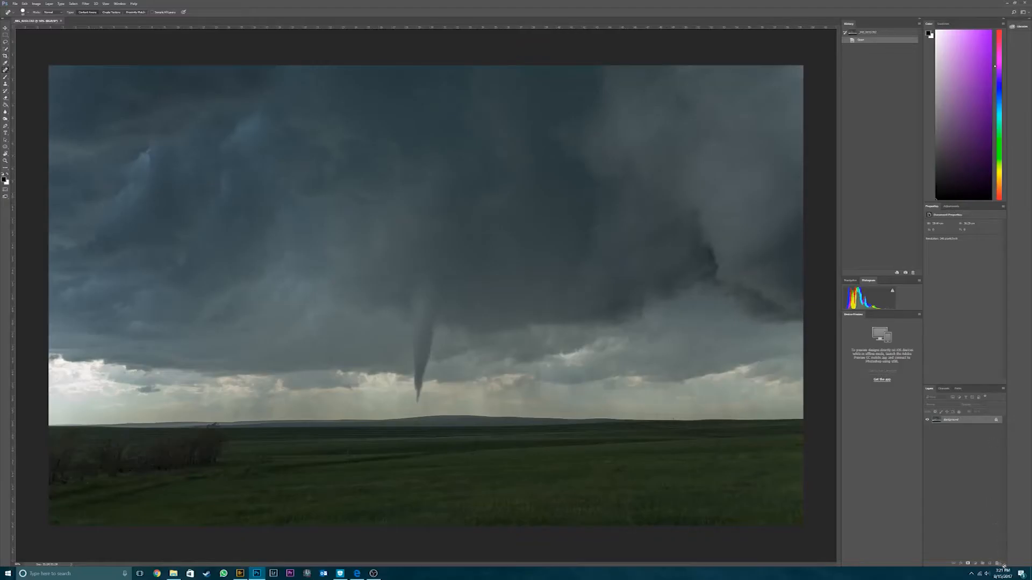
- Convert the locked Background into a regular layer and duplicate it with the default copy name
{"action": "left_click", "coordinate": [997, 563]}
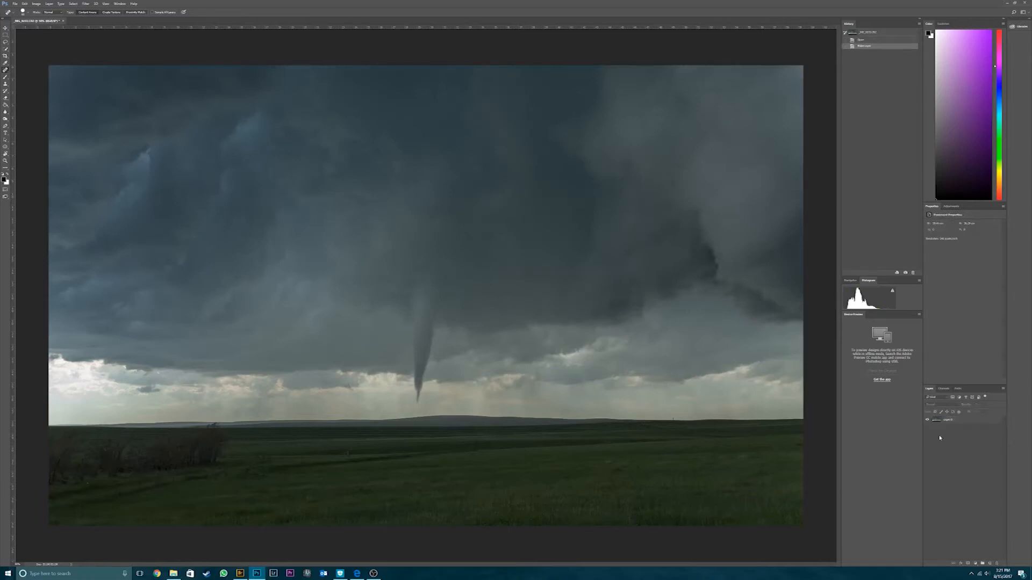
{"action": "left_click", "coordinate": [958, 420]}
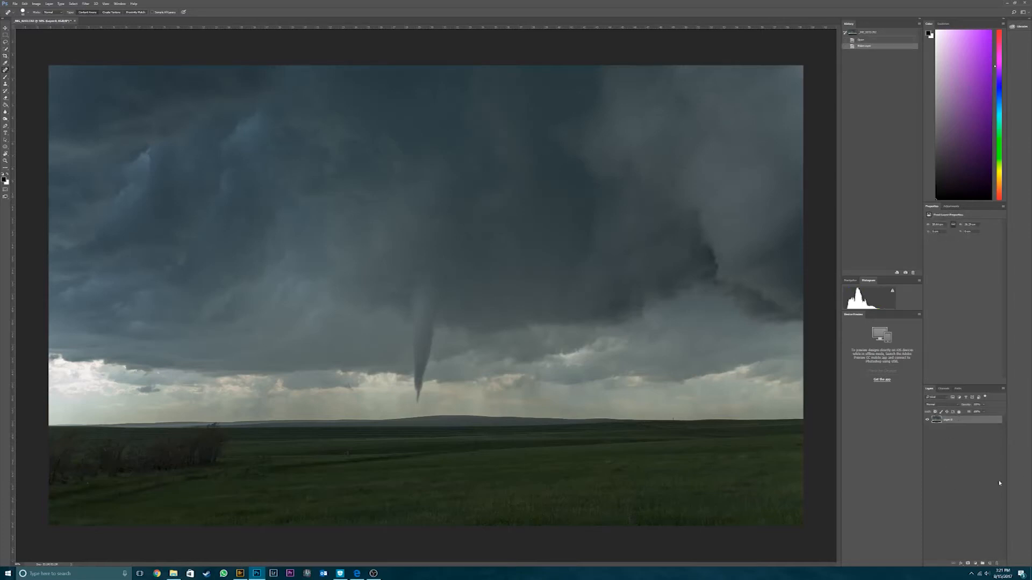
{"action": "right_click", "coordinate": [961, 420]}
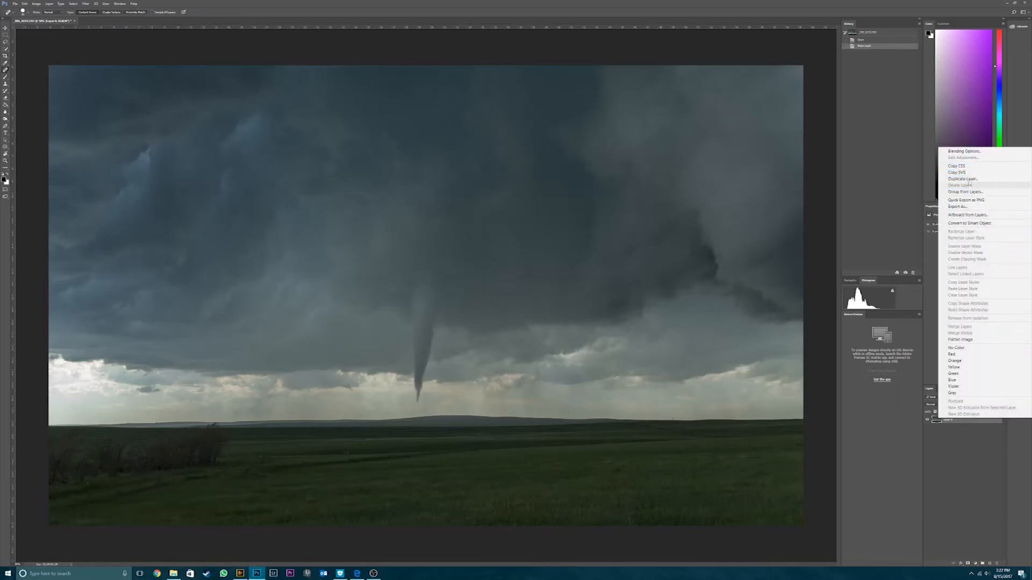
{"action": "left_click", "coordinate": [963, 179]}
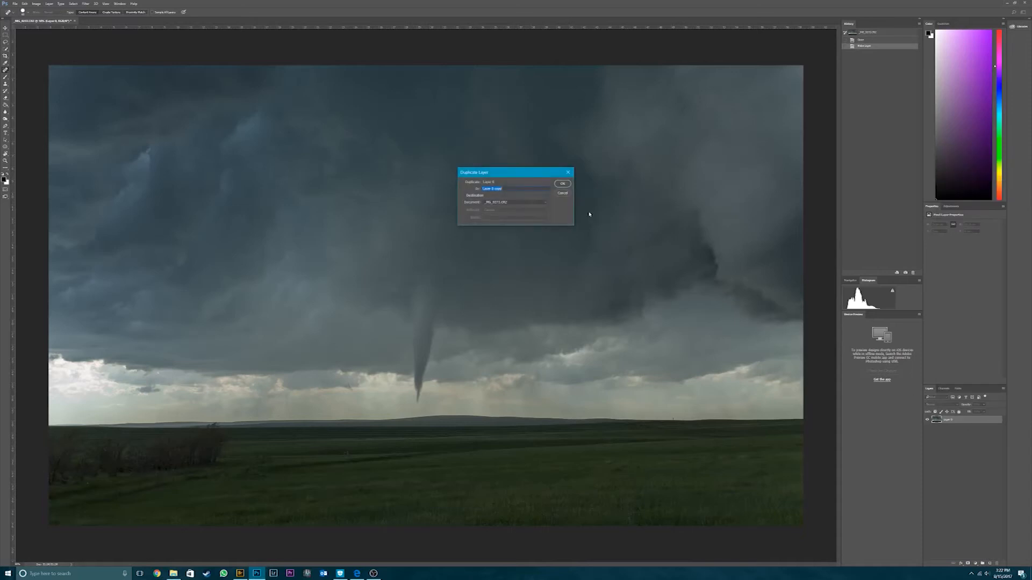
{"action": "left_click", "coordinate": [562, 185]}
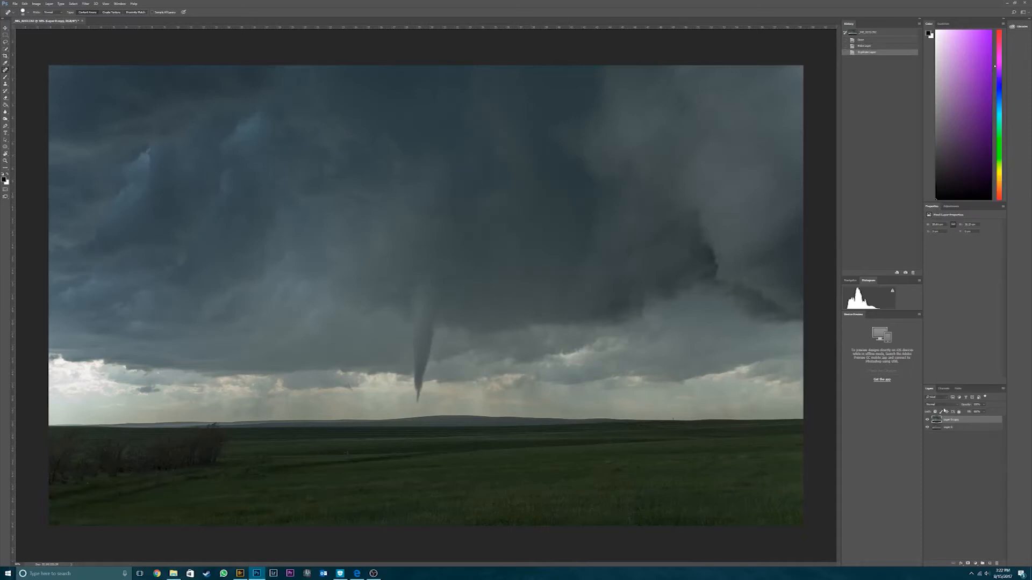
- Rename the lower photo layer as ORIGINAL LAYER
{"action": "left_click", "coordinate": [949, 429]}
{"action": "double_click", "coordinate": [950, 428]}
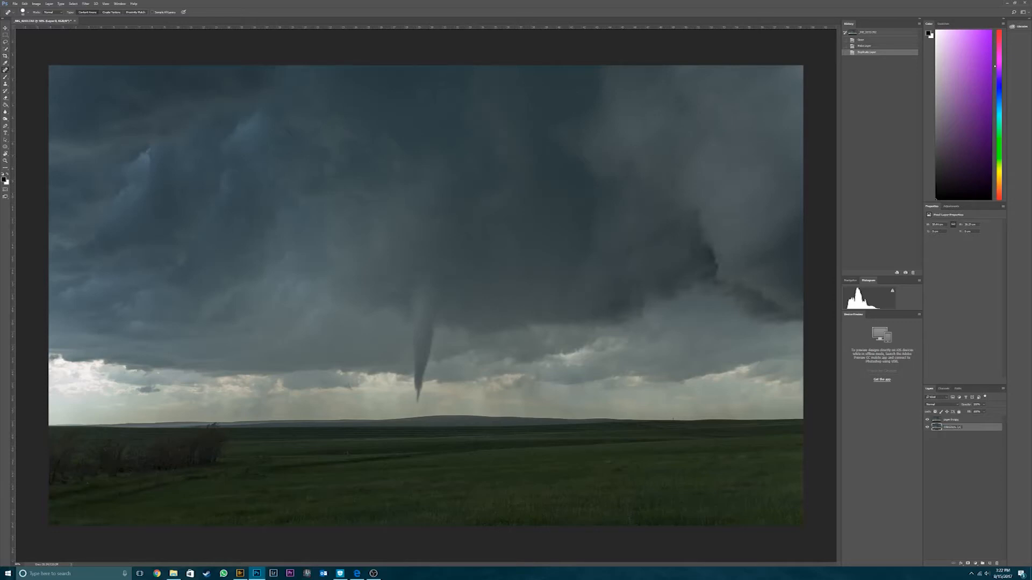
{"action": "type", "text": "ORIGINAL LAYER"}
{"action": "key", "text": "Return"}
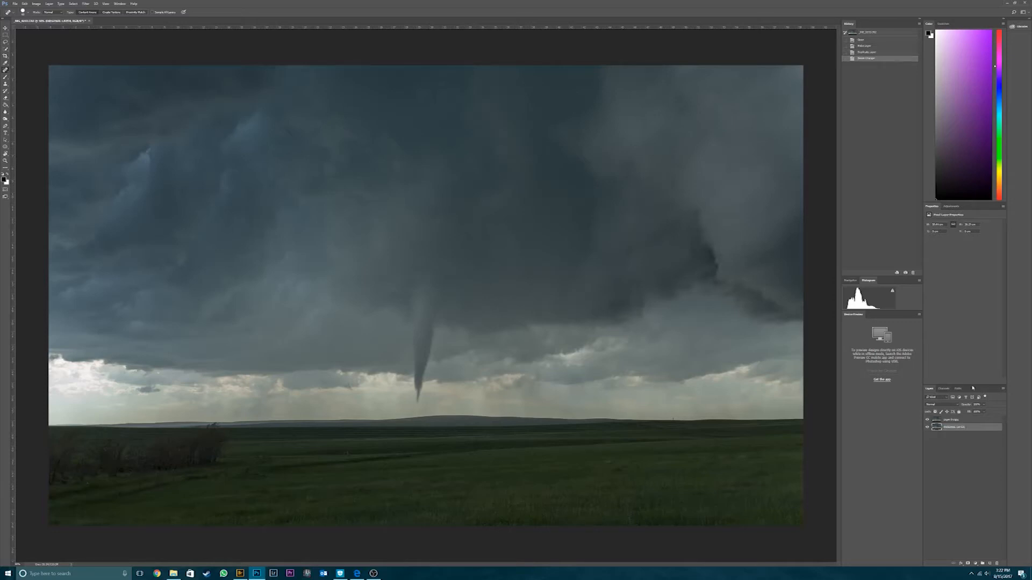
- Add a Curves adjustment above the photo copy, anchoring the curve in the lower tones and raising its highlights for contrast
{"action": "left_click", "coordinate": [947, 422]}
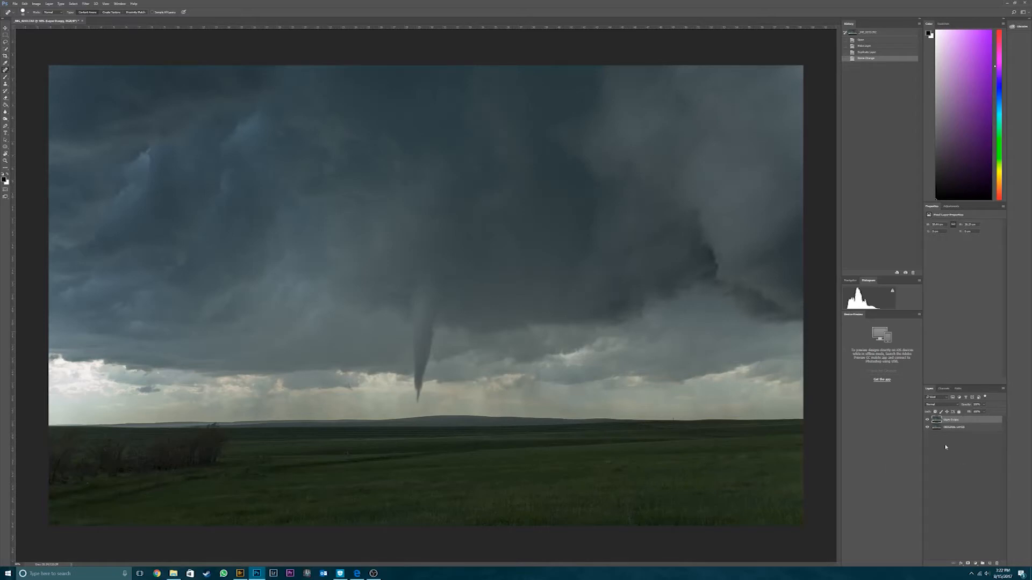
{"action": "left_click", "coordinate": [976, 565]}
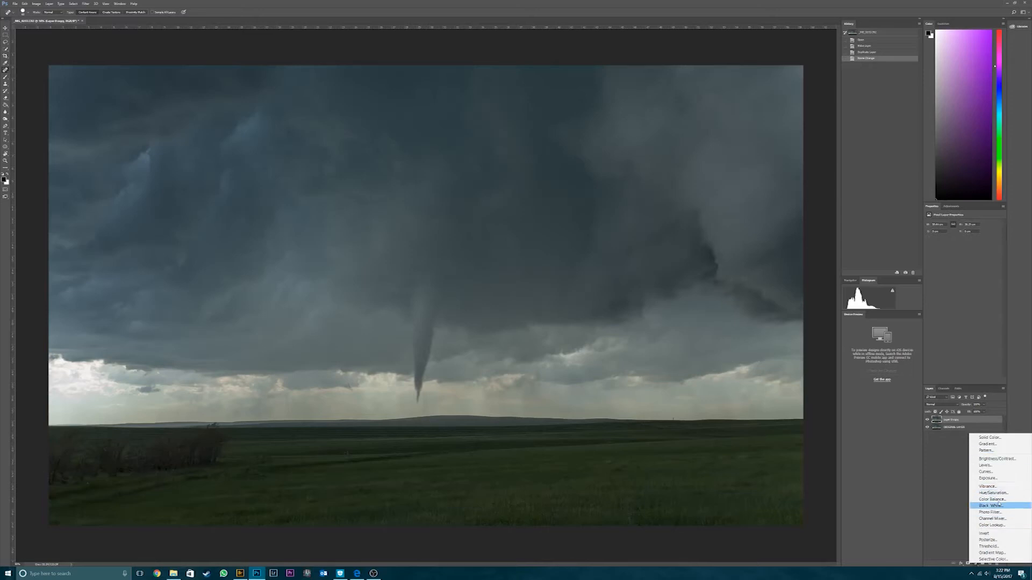
{"action": "left_click", "coordinate": [998, 473]}
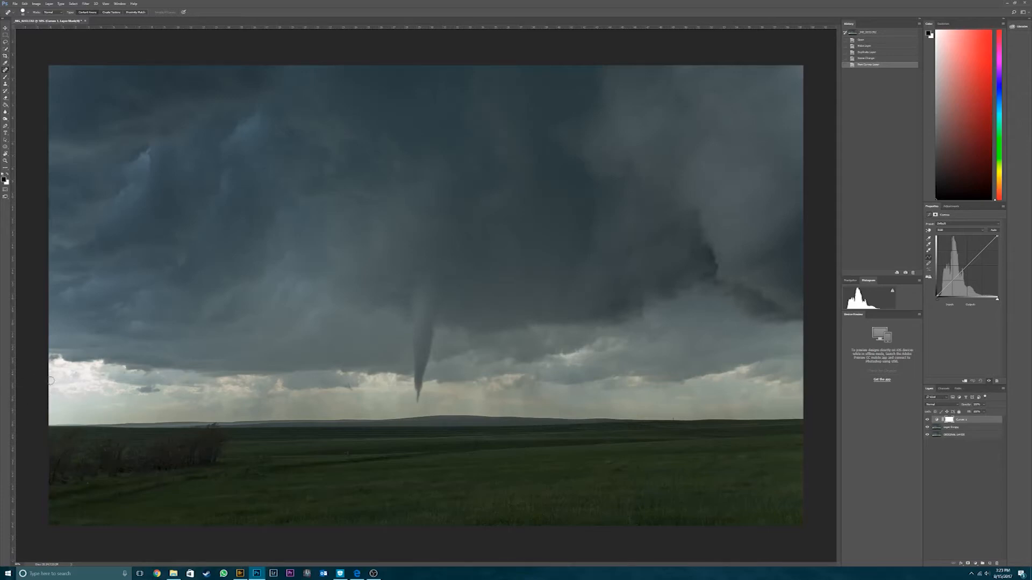
{"action": "mouse_move", "coordinate": [958, 276]}
{"action": "left_mouse_down"}
{"action": "mouse_move", "coordinate": [979, 246]}
{"action": "mouse_move", "coordinate": [958, 274]}
{"action": "left_mouse_up"}
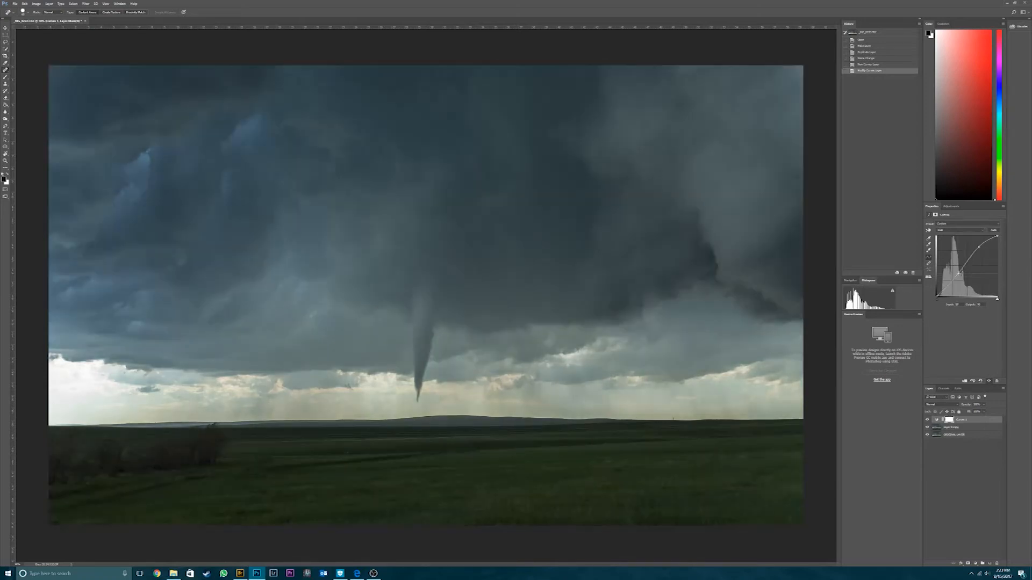
{"action": "left_click_drag", "start_coordinate": [979, 246], "coordinate": [986, 242]}
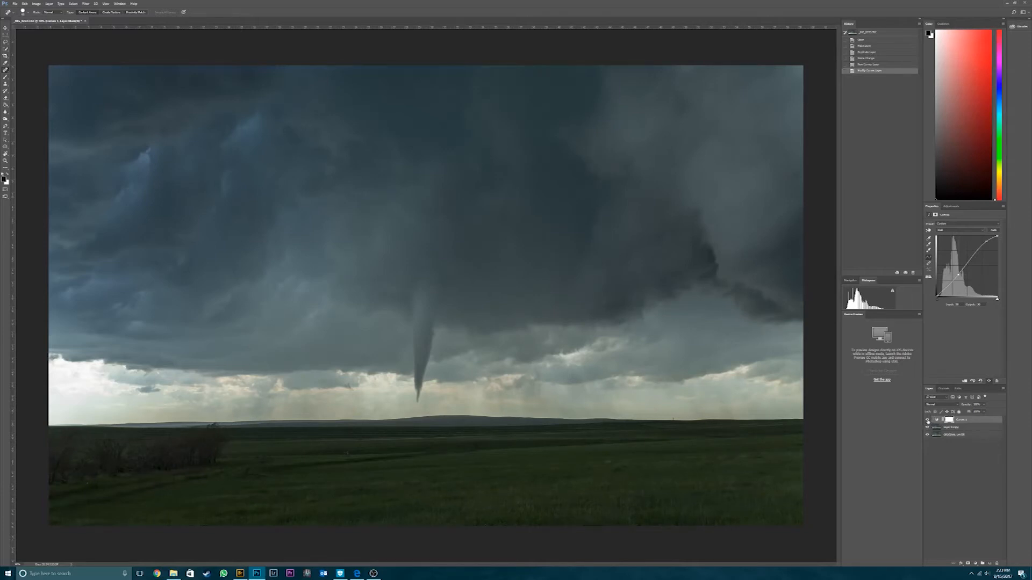
- Compare the photo with and without the Curves adjustment
{"action": "left_click", "coordinate": [927, 420]}
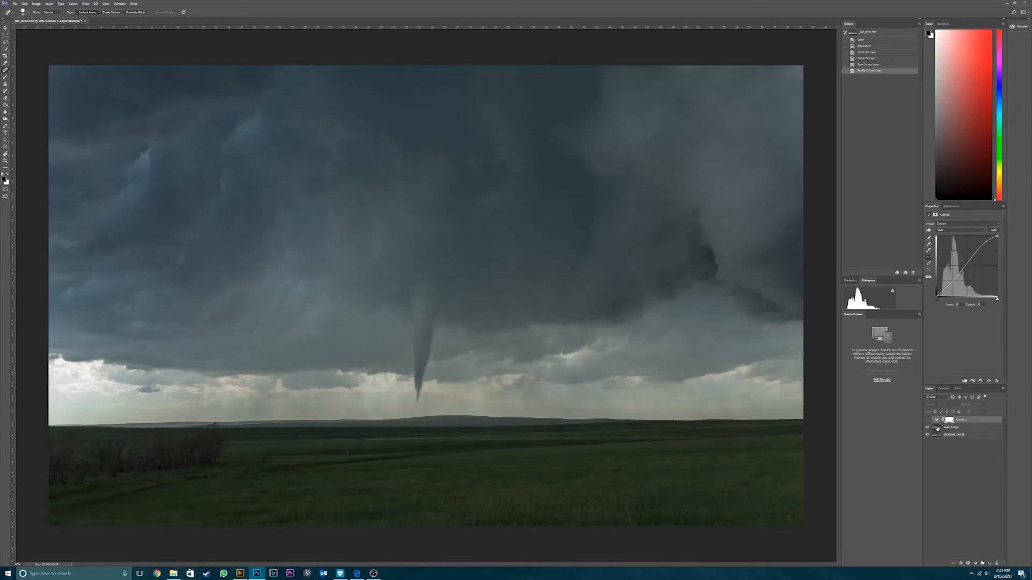
{"action": "left_click", "coordinate": [926, 420]}
{"action": "left_click", "coordinate": [926, 420]}
{"action": "left_click", "coordinate": [927, 420]}
{"action": "left_click", "coordinate": [926, 420]}
{"action": "left_click", "coordinate": [927, 420]}
{"action": "left_click", "coordinate": [926, 420]}
{"action": "left_click", "coordinate": [927, 420]}
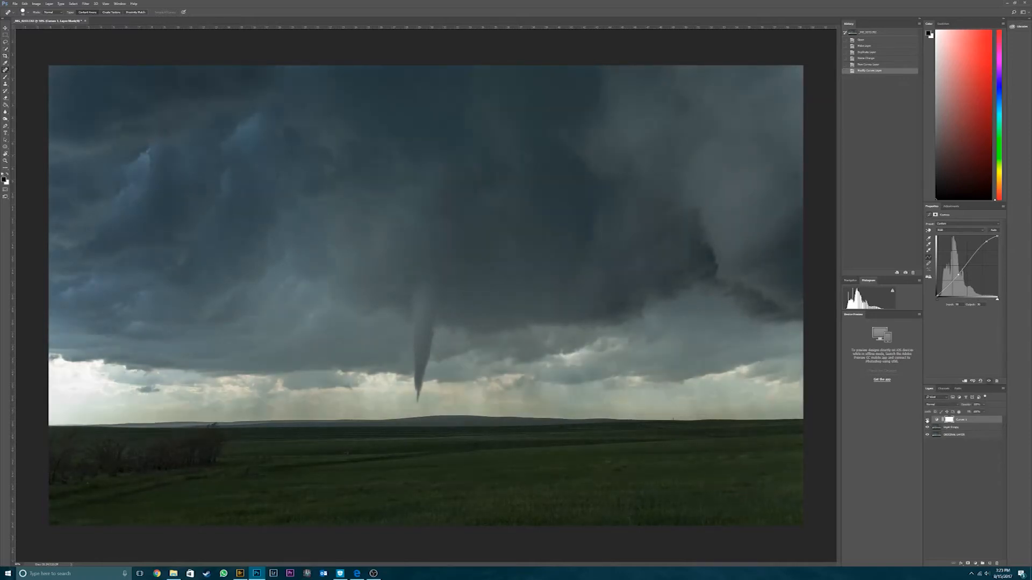
{"action": "left_click", "coordinate": [927, 420]}
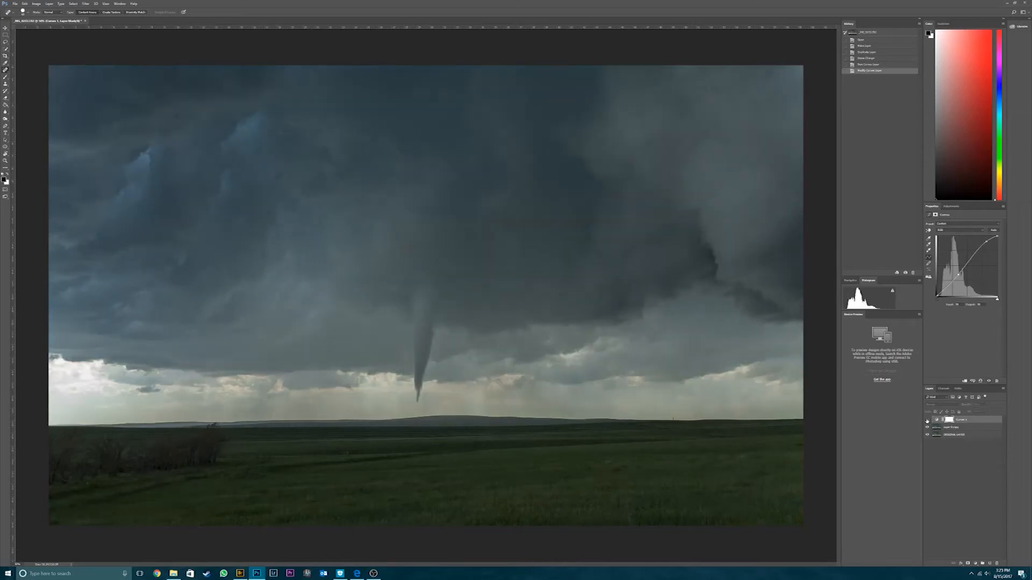
{"action": "left_click", "coordinate": [926, 420]}
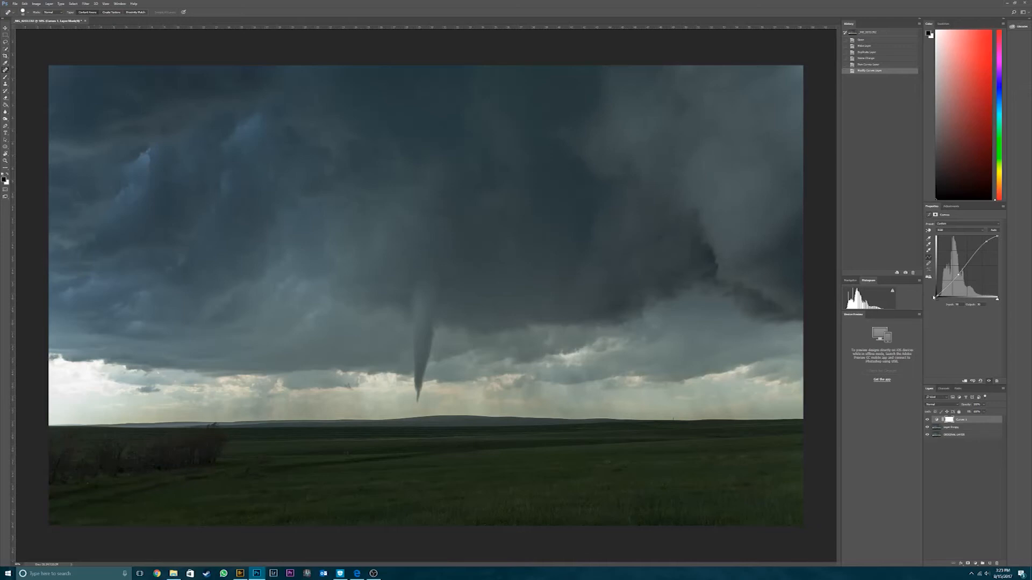
- Raise the middle of the curve further to brighten the whole photo
{"action": "left_click_drag", "start_coordinate": [958, 275], "coordinate": [974, 244]}
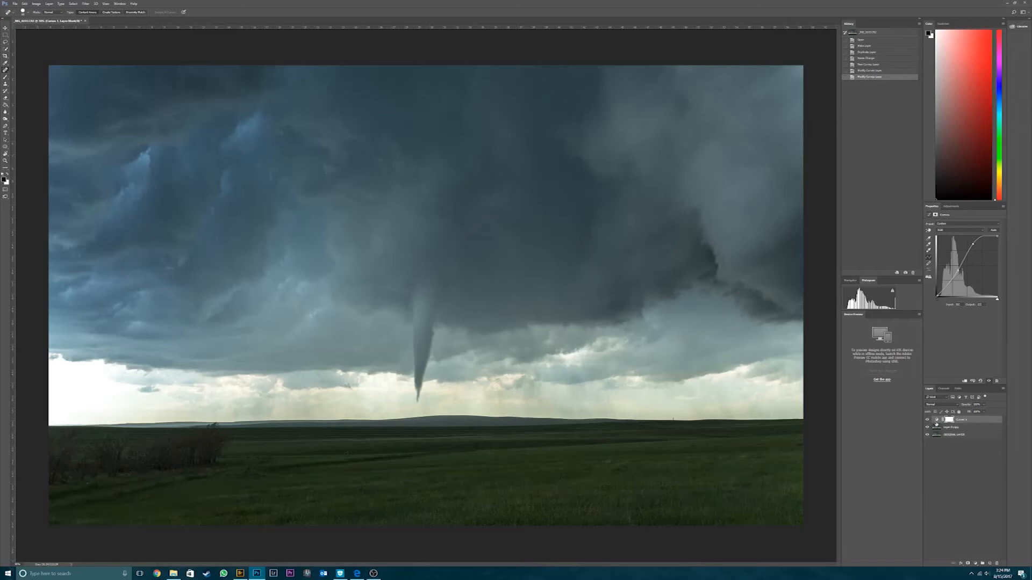
- Paint black on the Curves layer's mask with a reduced-opacity brush along the bright sky band above the horizon
{"action": "left_click", "coordinate": [949, 421]}
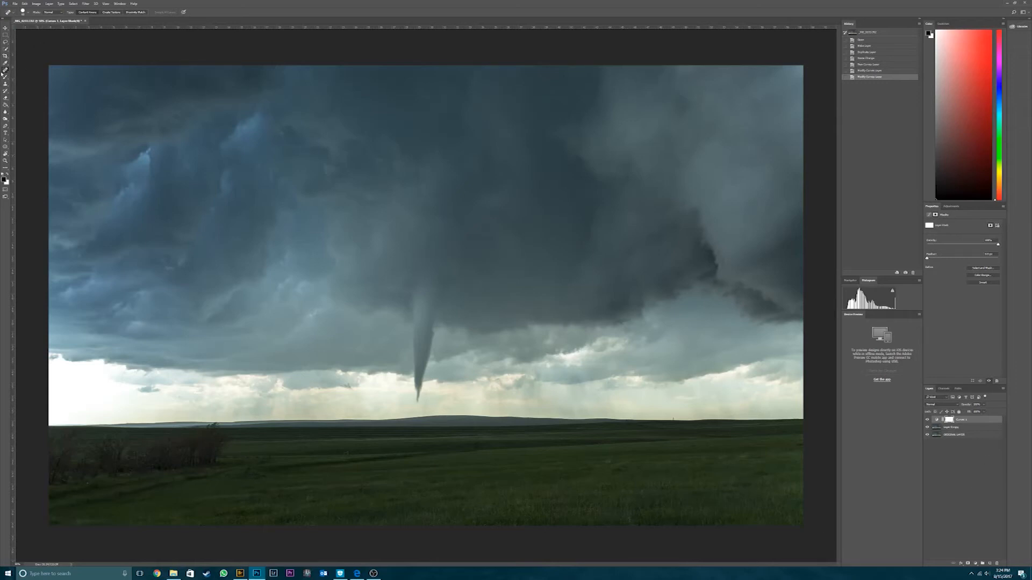
{"action": "left_click", "coordinate": [5, 78]}
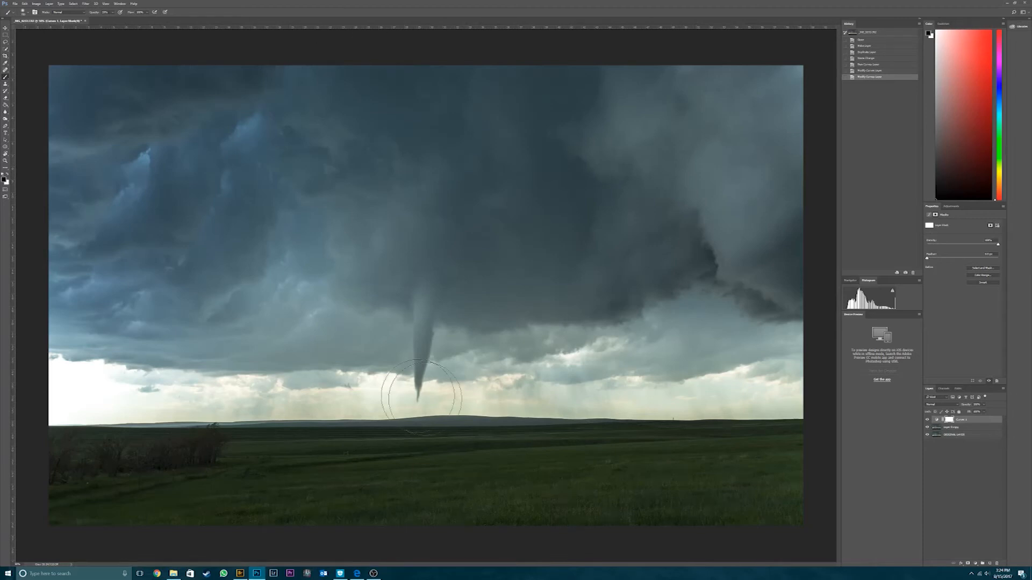
{"action": "left_click", "coordinate": [93, 12]}
{"action": "mouse_move", "coordinate": [129, 390]}
{"action": "left_mouse_down"}
{"action": "mouse_move", "coordinate": [353, 376]}
{"action": "mouse_move", "coordinate": [599, 390]}
{"action": "mouse_move", "coordinate": [799, 384]}
{"action": "mouse_move", "coordinate": [849, 398]}
{"action": "left_mouse_up"}
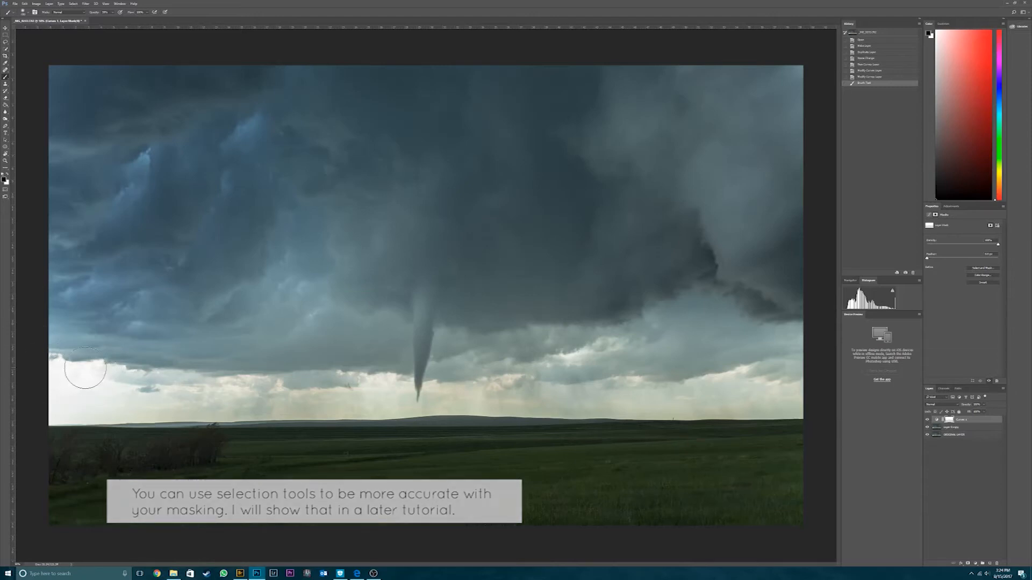
{"action": "mouse_move", "coordinate": [86, 410]}
{"action": "left_mouse_down"}
{"action": "mouse_move", "coordinate": [194, 394]}
{"action": "mouse_move", "coordinate": [801, 398]}
{"action": "left_mouse_up"}
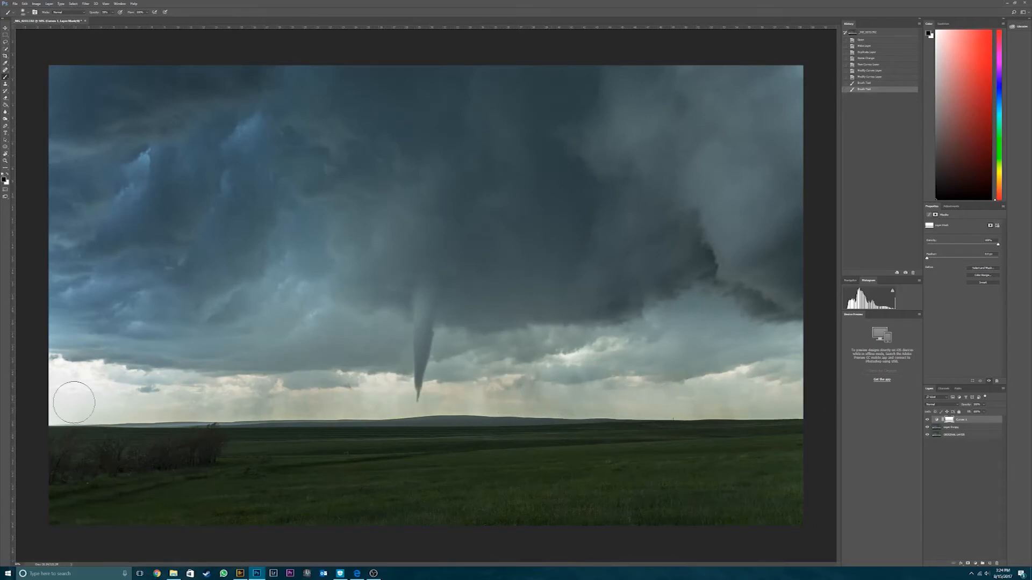
{"action": "mouse_move", "coordinate": [73, 392]}
{"action": "left_mouse_down"}
{"action": "mouse_move", "coordinate": [110, 404]}
{"action": "mouse_move", "coordinate": [299, 401]}
{"action": "left_mouse_up"}
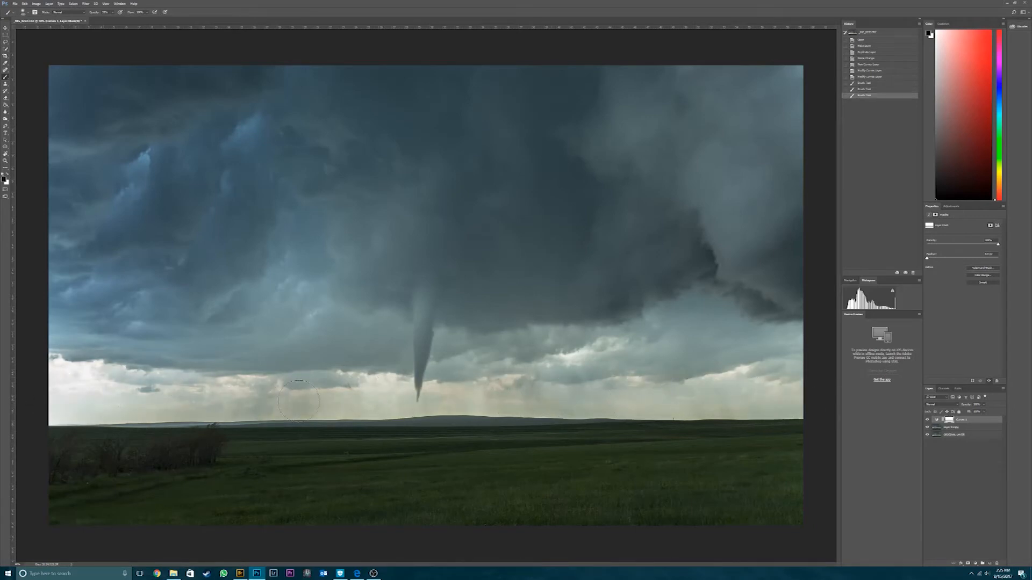
{"action": "mouse_move", "coordinate": [70, 382]}
{"action": "left_mouse_down"}
{"action": "mouse_move", "coordinate": [90, 382]}
{"action": "mouse_move", "coordinate": [61, 398]}
{"action": "mouse_move", "coordinate": [149, 403]}
{"action": "left_mouse_up"}
{"action": "left_click_drag", "start_coordinate": [312, 399], "coordinate": [823, 395]}
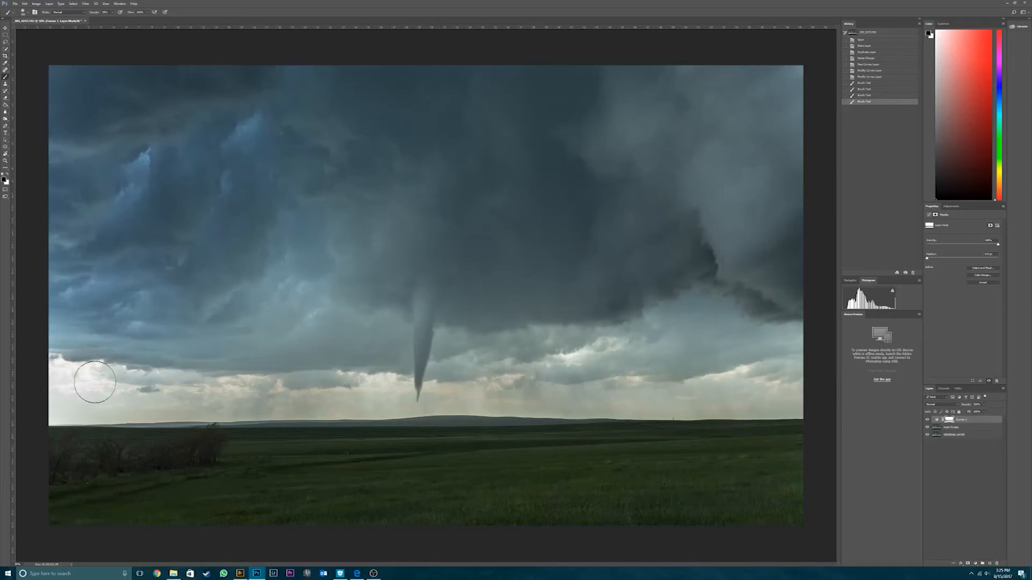
{"action": "left_click_drag", "start_coordinate": [214, 395], "coordinate": [819, 376]}
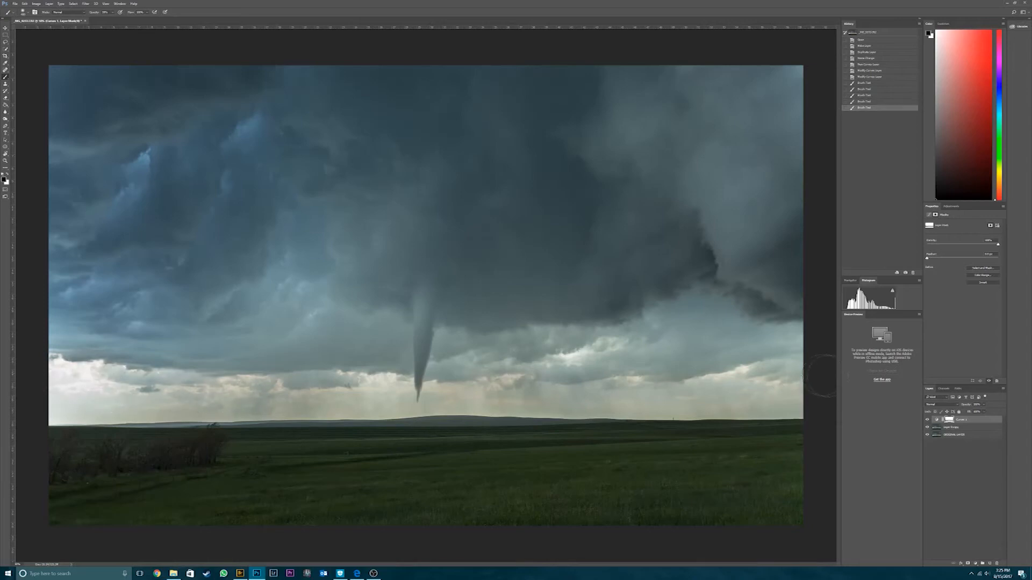
- Compare the photo with and without the masked Curves adjustment
{"action": "left_click", "coordinate": [927, 419]}
{"action": "left_click", "coordinate": [927, 420]}
{"action": "left_click", "coordinate": [926, 419]}
{"action": "left_click", "coordinate": [926, 420]}
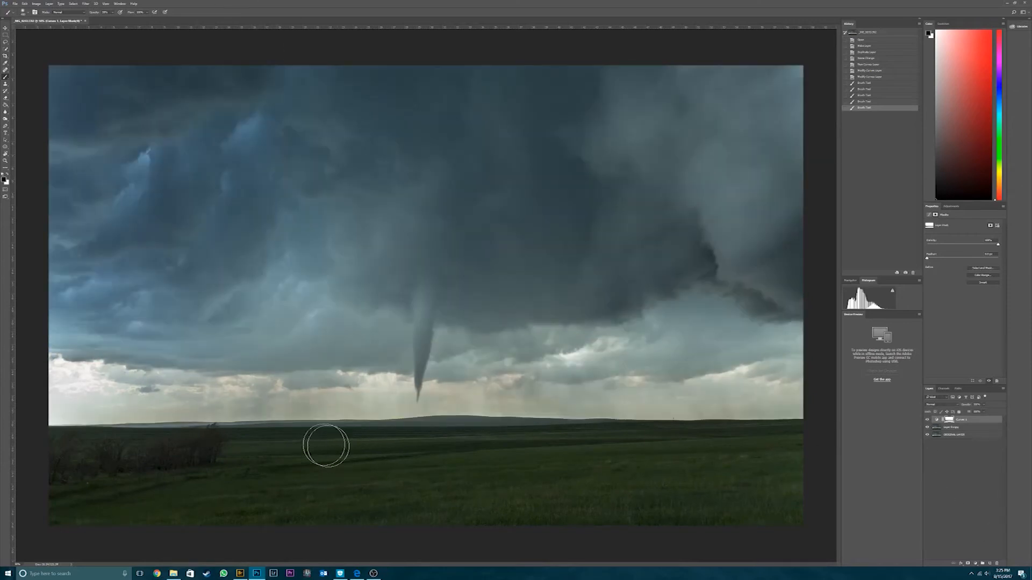
- Paint black with a larger brush on the Curves mask along the lower cloud edge on both sides of the tornado
{"action": "key", "text": "bracketright"}
{"action": "key", "text": "bracketright"}
{"action": "key", "text": "bracketright"}
{"action": "mouse_move", "coordinate": [429, 320]}
{"action": "left_mouse_down"}
{"action": "mouse_move", "coordinate": [597, 334]}
{"action": "mouse_move", "coordinate": [776, 326]}
{"action": "mouse_move", "coordinate": [801, 322]}
{"action": "left_mouse_up"}
{"action": "left_click_drag", "start_coordinate": [370, 331], "coordinate": [54, 331]}
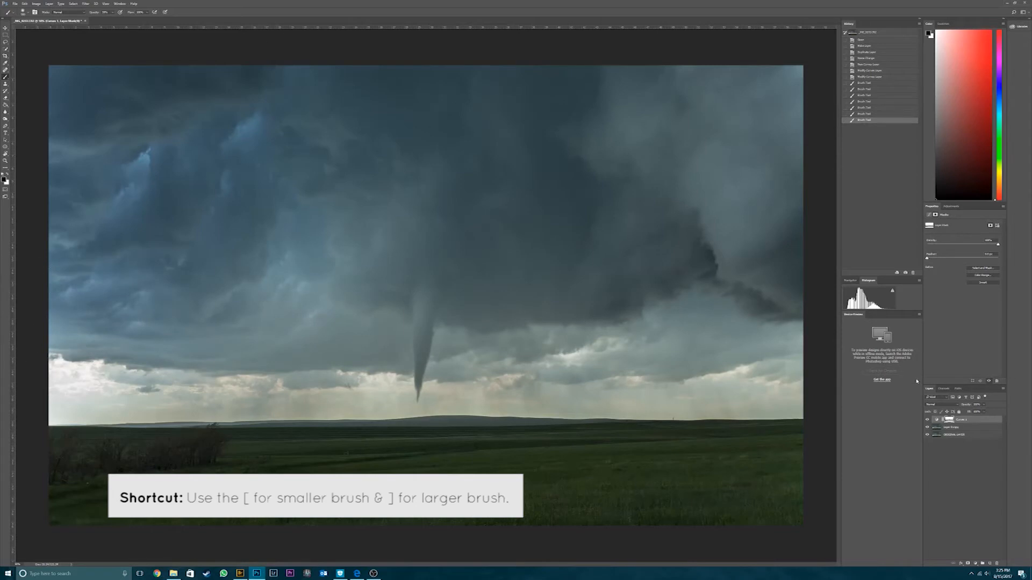
- Check the effect of the extended Curves mask by toggling the adjustment's visibility several times
{"action": "left_click", "coordinate": [927, 420]}
{"action": "left_click", "coordinate": [927, 420]}
{"action": "left_click", "coordinate": [927, 419]}
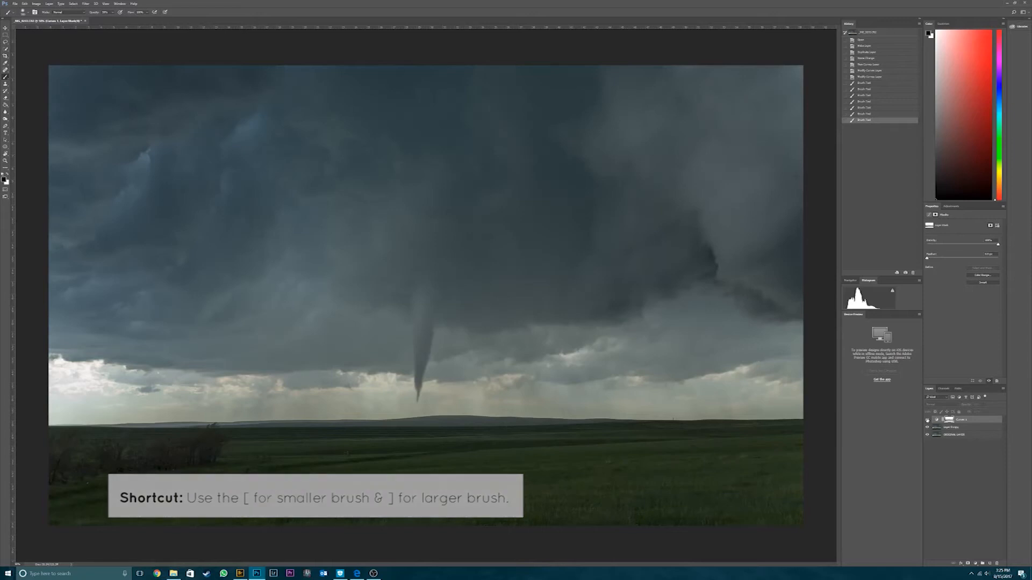
{"action": "left_click", "coordinate": [927, 420]}
{"action": "left_click", "coordinate": [927, 420]}
{"action": "left_click", "coordinate": [927, 420]}
{"action": "left_click", "coordinate": [927, 420]}
{"action": "left_click", "coordinate": [927, 420]}
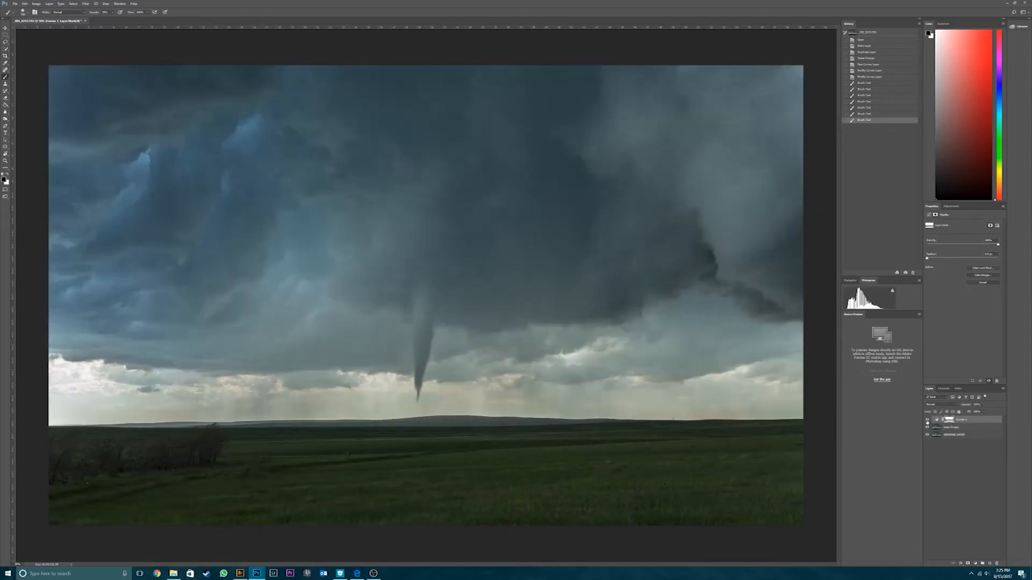
- Add a Levels adjustment above the Curves layer, deepening the shadows, slightly lifting the midtones and brightening the highlights
{"action": "left_click", "coordinate": [975, 563]}
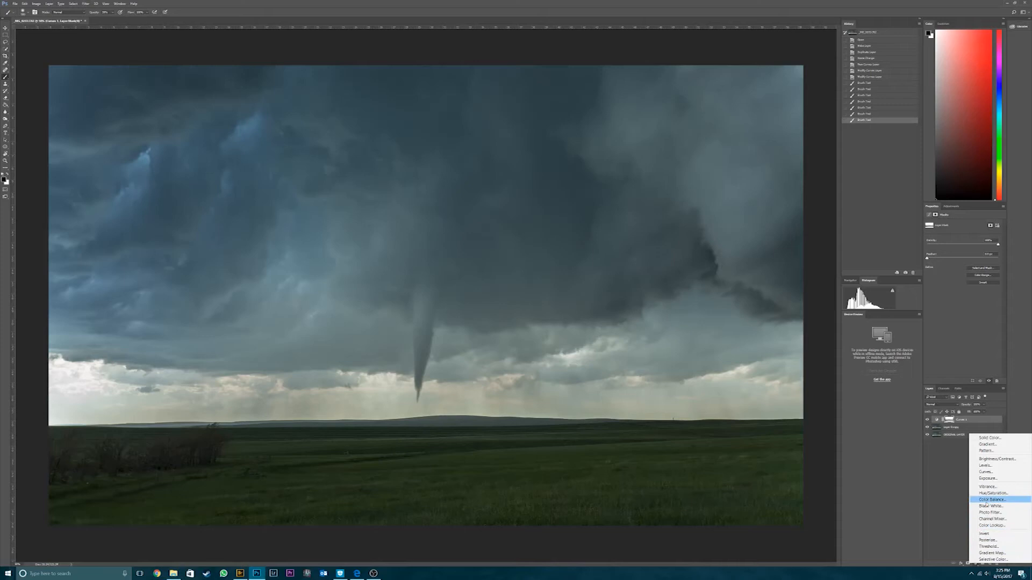
{"action": "left_click", "coordinate": [986, 465]}
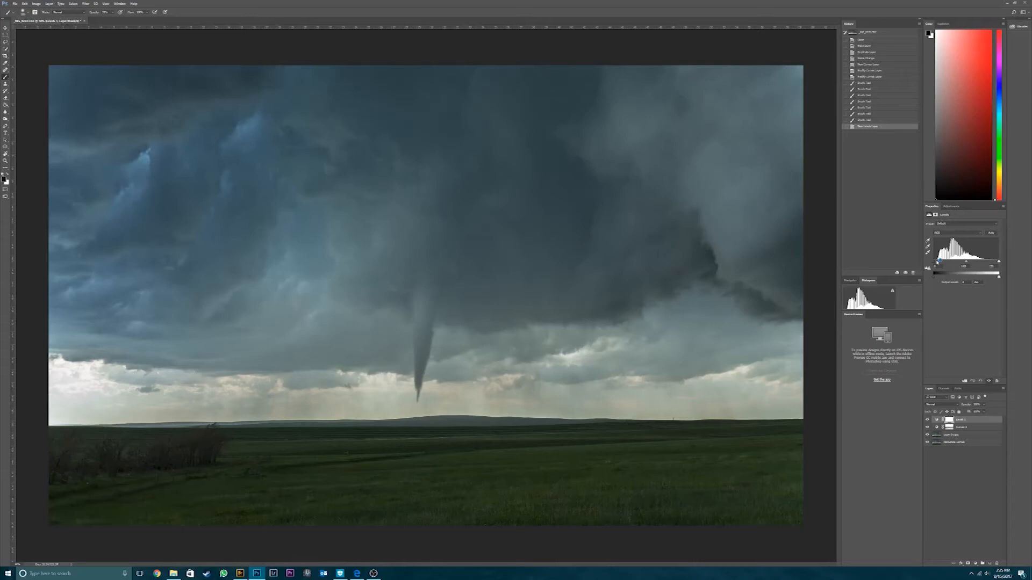
{"action": "left_click_drag", "start_coordinate": [935, 263], "coordinate": [933, 265]}
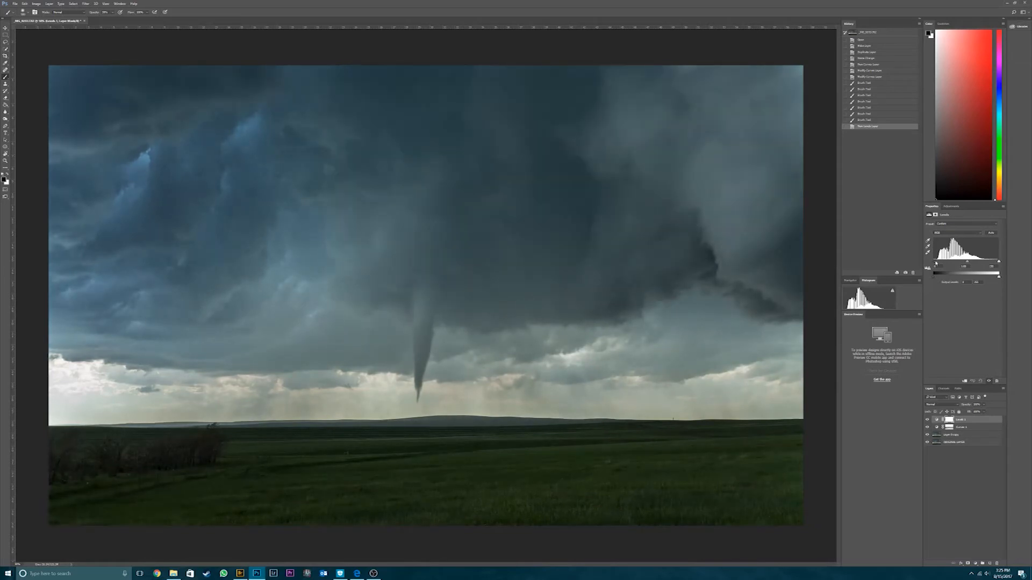
{"action": "left_click_drag", "start_coordinate": [936, 263], "coordinate": [935, 263]}
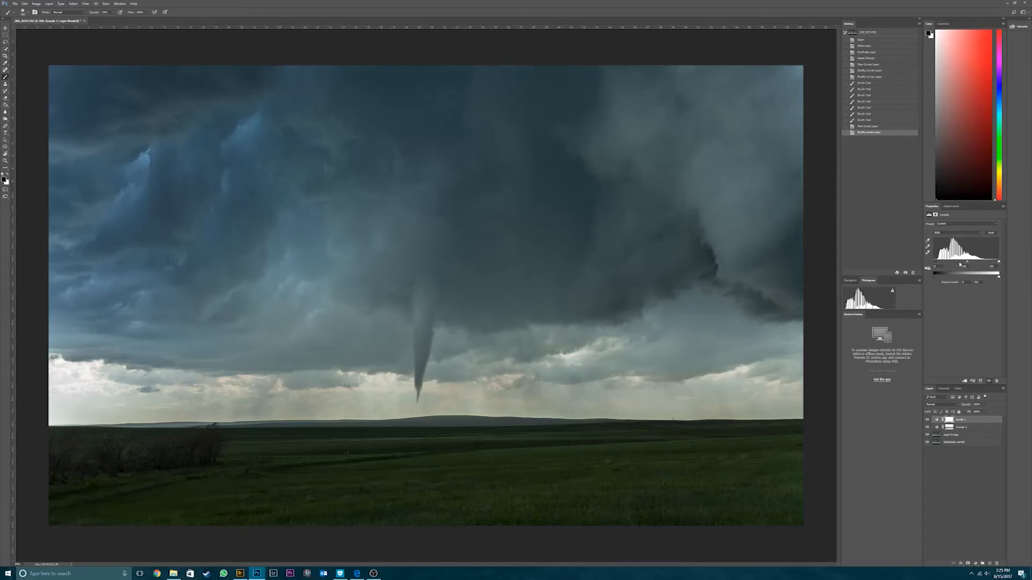
{"action": "left_click_drag", "start_coordinate": [967, 263], "coordinate": [964, 264]}
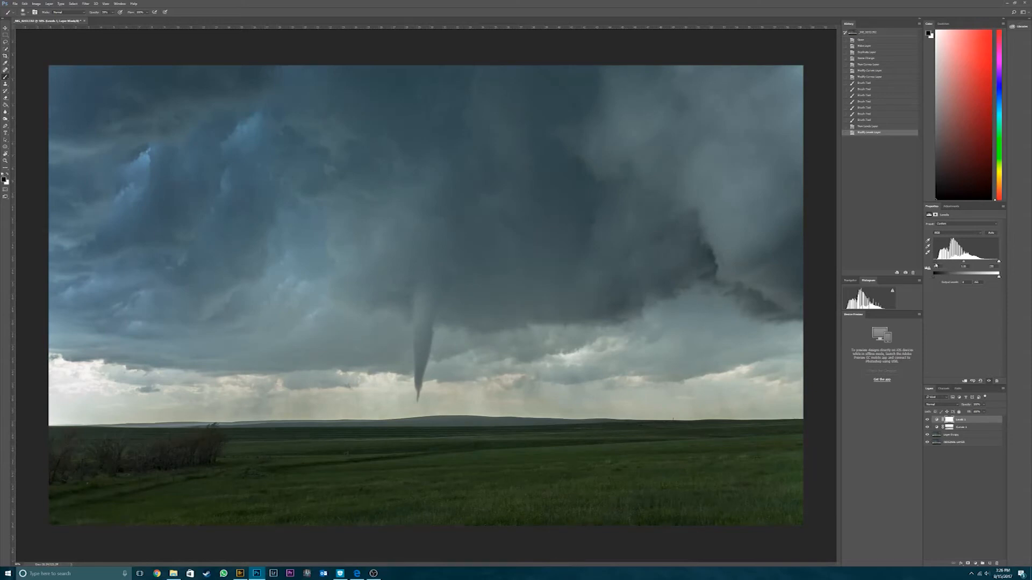
{"action": "left_click_drag", "start_coordinate": [938, 263], "coordinate": [938, 264]}
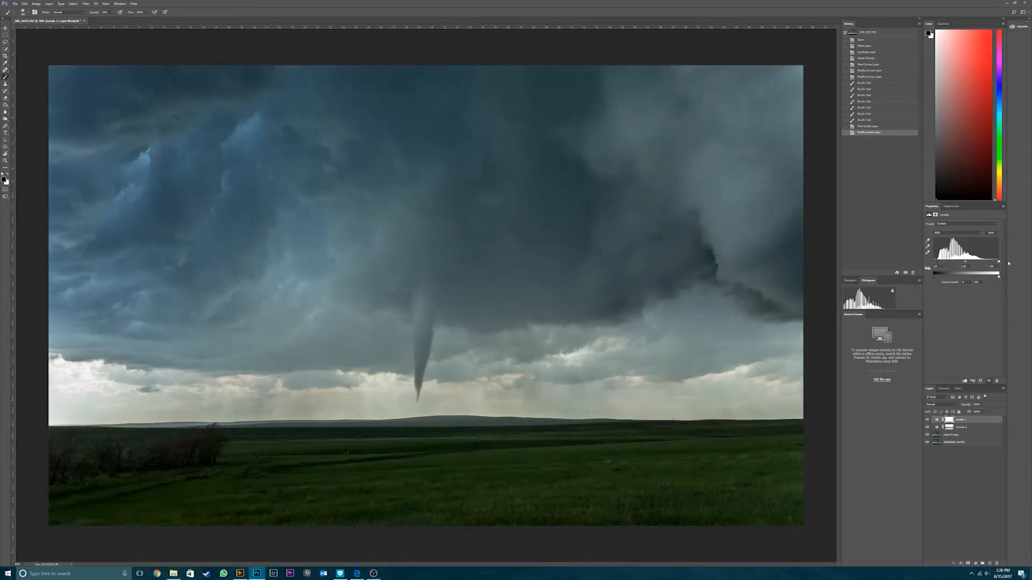
{"action": "left_click_drag", "start_coordinate": [997, 263], "coordinate": [996, 265]}
{"action": "left_click_drag", "start_coordinate": [1000, 266], "coordinate": [965, 263]}
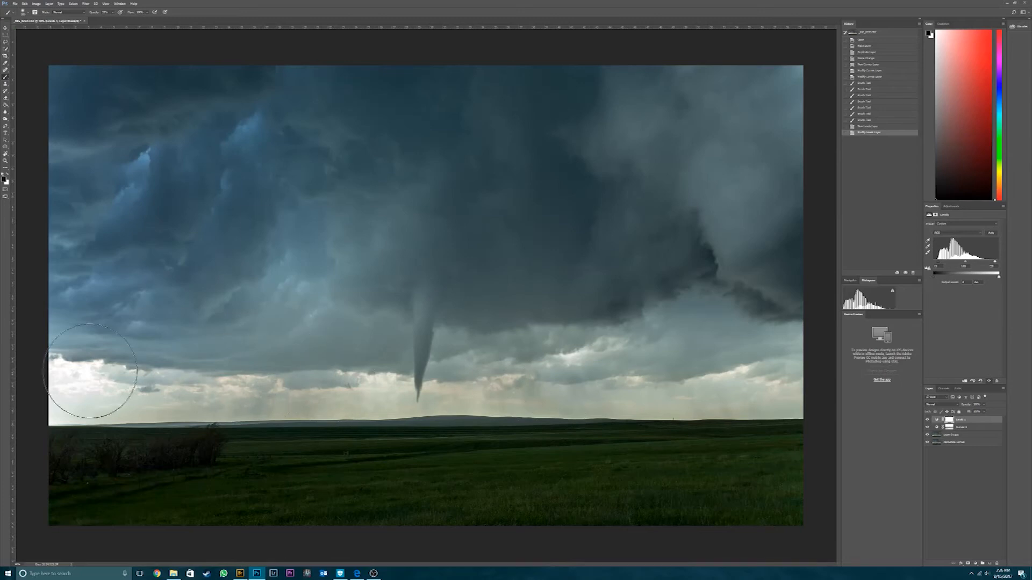
- Paint reduced-opacity black over the Levels layer's mask to soften the adjustment, and compare the result
{"action": "left_click", "coordinate": [950, 419]}
{"action": "left_click", "coordinate": [950, 420]}
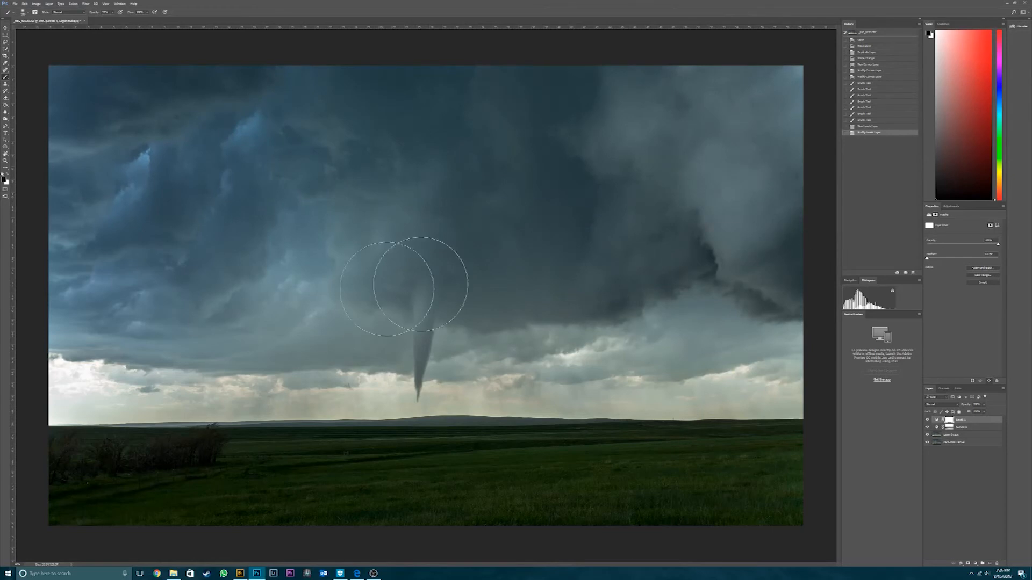
{"action": "mouse_move", "coordinate": [769, 470]}
{"action": "left_mouse_down"}
{"action": "mouse_move", "coordinate": [872, 494]}
{"action": "mouse_move", "coordinate": [902, 463]}
{"action": "left_mouse_up"}
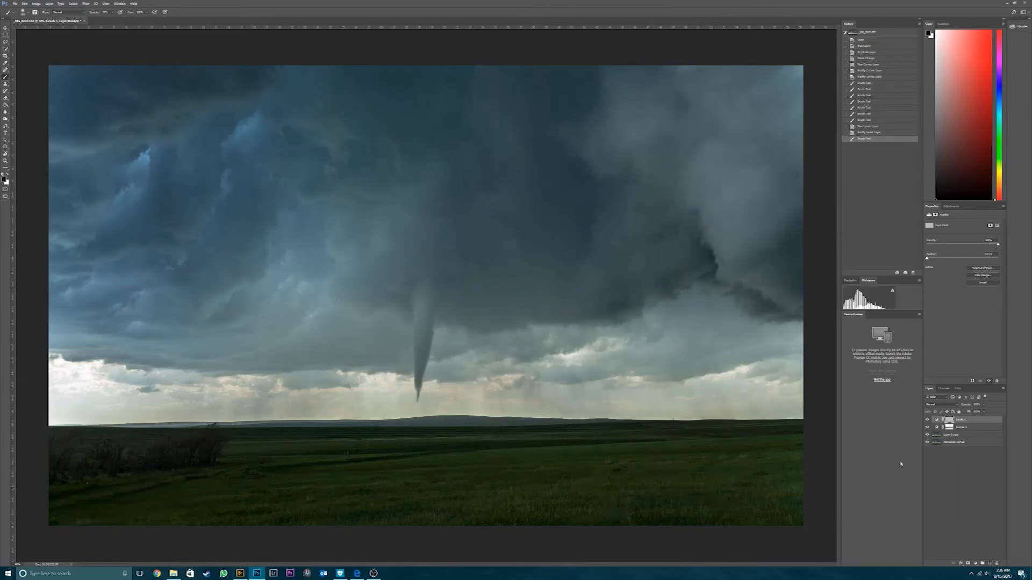
{"action": "left_click", "coordinate": [926, 420]}
{"action": "left_click", "coordinate": [927, 420]}
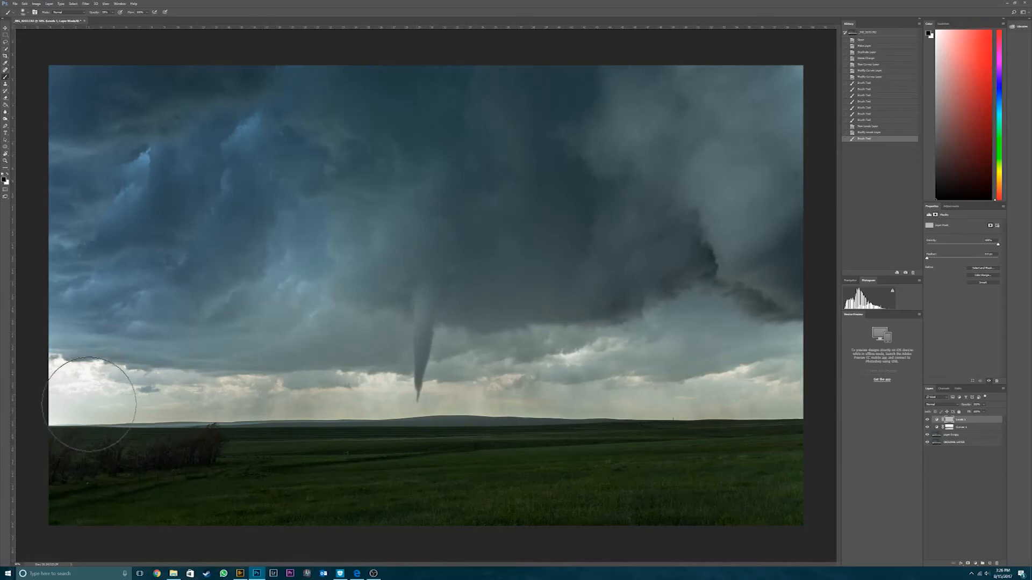
- Paint more black on the Levels mask over the horizon, the foreground field and the upper sky, checking the adjustment's effect
{"action": "left_click_drag", "start_coordinate": [634, 538], "coordinate": [695, 537]}
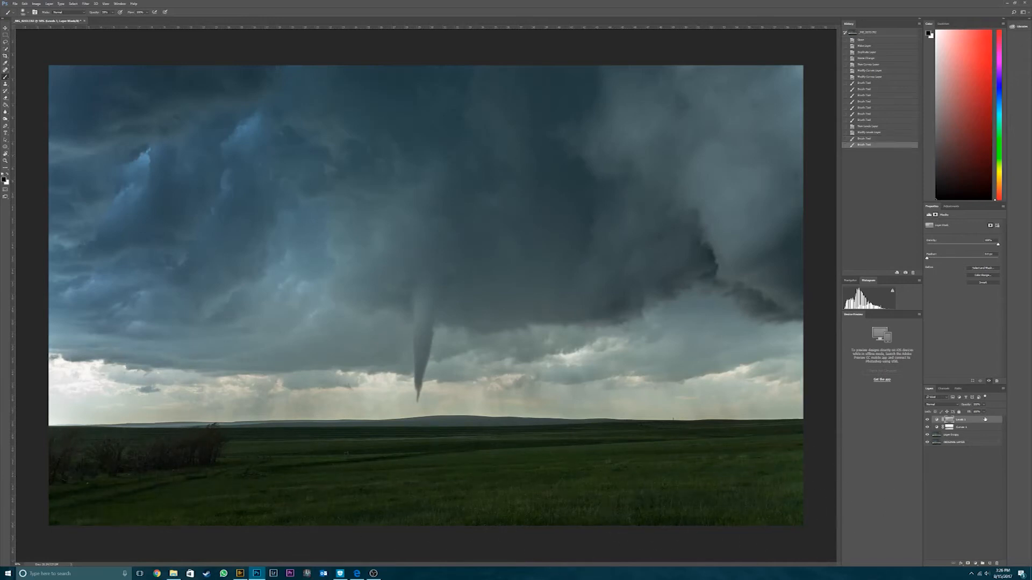
{"action": "left_click", "coordinate": [928, 420]}
{"action": "left_click", "coordinate": [927, 420]}
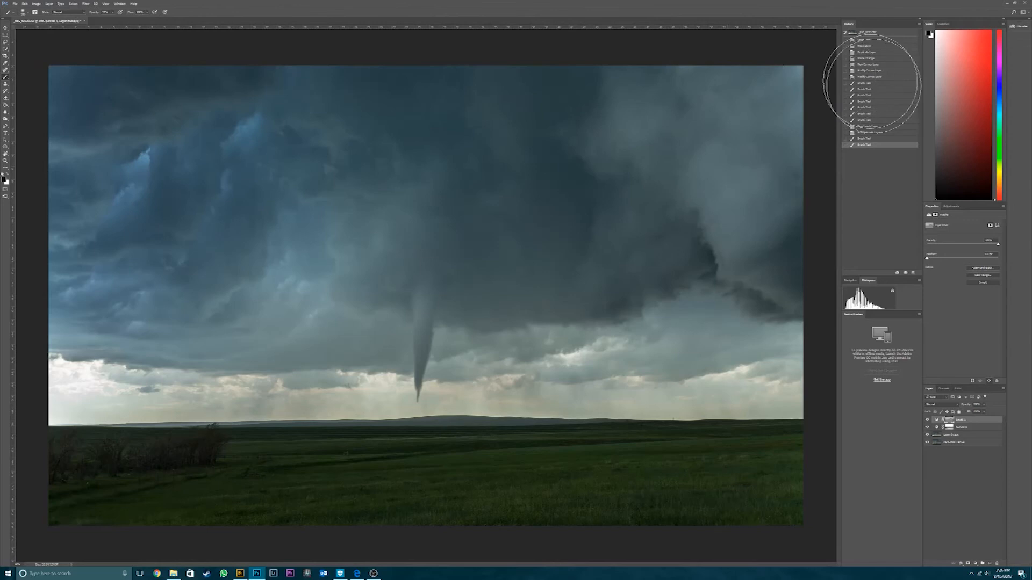
{"action": "mouse_move", "coordinate": [243, 87]}
{"action": "left_mouse_down"}
{"action": "mouse_move", "coordinate": [129, 54]}
{"action": "mouse_move", "coordinate": [925, 80]}
{"action": "left_mouse_up"}
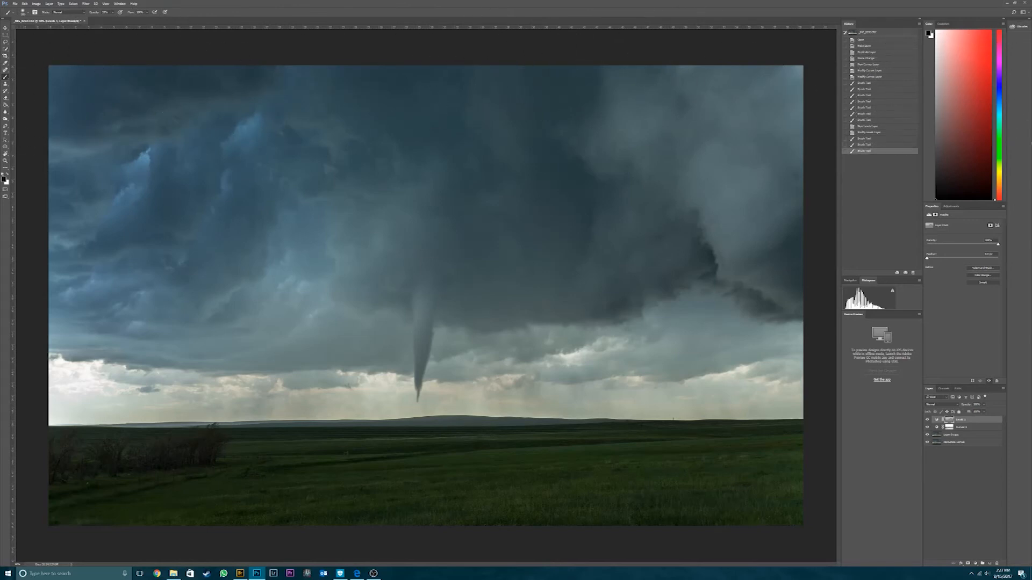
{"action": "left_click", "coordinate": [925, 420]}
- Add a Brightness/Contrast adjustment on top of the layers and raise its brightness strongly
{"action": "left_click", "coordinate": [975, 564]}
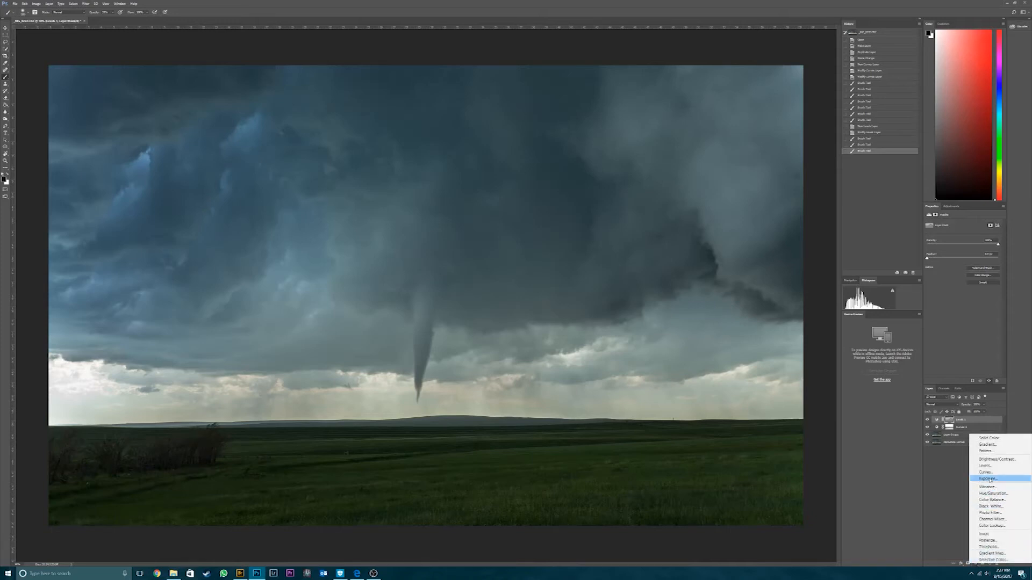
{"action": "left_click", "coordinate": [994, 459]}
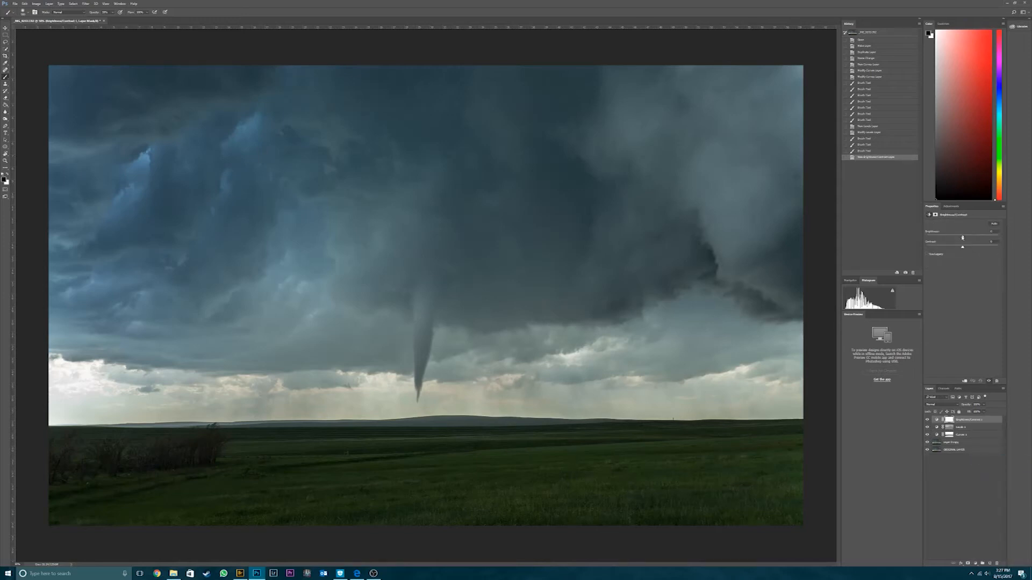
{"action": "left_click_drag", "start_coordinate": [965, 237], "coordinate": [981, 232]}
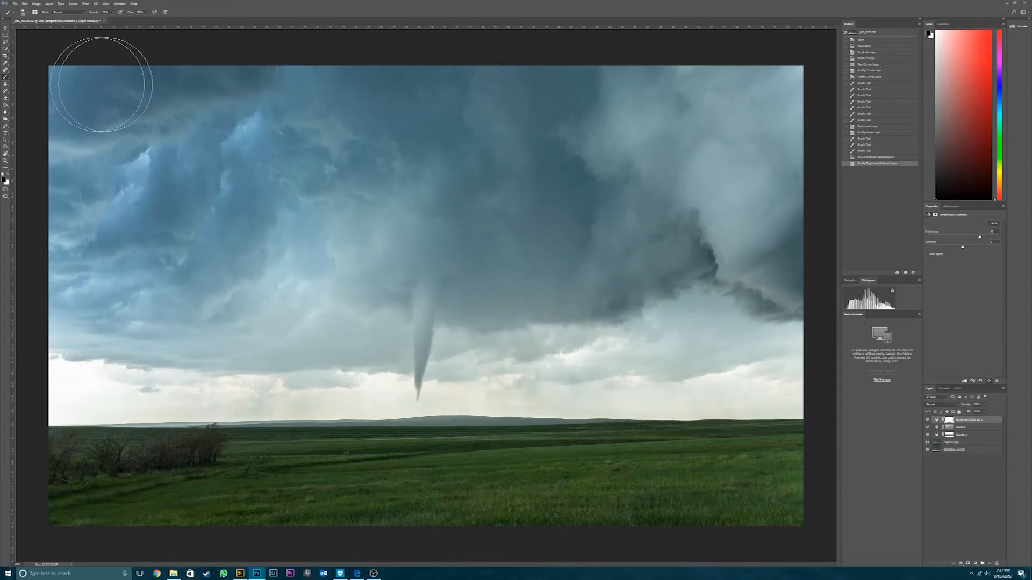
- Paint black on the Brightness/Contrast mask over the entire sky so only the green field stays brightened
{"action": "mouse_move", "coordinate": [84, 96]}
{"action": "left_mouse_down"}
{"action": "mouse_move", "coordinate": [122, 78]}
{"action": "mouse_move", "coordinate": [30, 108]}
{"action": "mouse_move", "coordinate": [165, 82]}
{"action": "mouse_move", "coordinate": [276, 76]}
{"action": "mouse_move", "coordinate": [344, 34]}
{"action": "mouse_move", "coordinate": [360, 81]}
{"action": "mouse_move", "coordinate": [267, 152]}
{"action": "mouse_move", "coordinate": [187, 182]}
{"action": "mouse_move", "coordinate": [454, 104]}
{"action": "mouse_move", "coordinate": [479, 109]}
{"action": "mouse_move", "coordinate": [476, 158]}
{"action": "mouse_move", "coordinate": [548, 165]}
{"action": "mouse_move", "coordinate": [596, 230]}
{"action": "mouse_move", "coordinate": [466, 307]}
{"action": "mouse_move", "coordinate": [360, 335]}
{"action": "mouse_move", "coordinate": [390, 257]}
{"action": "mouse_move", "coordinate": [310, 109]}
{"action": "mouse_move", "coordinate": [245, 72]}
{"action": "mouse_move", "coordinate": [158, 298]}
{"action": "mouse_move", "coordinate": [89, 340]}
{"action": "mouse_move", "coordinate": [100, 365]}
{"action": "mouse_move", "coordinate": [88, 370]}
{"action": "mouse_move", "coordinate": [188, 370]}
{"action": "mouse_move", "coordinate": [157, 384]}
{"action": "mouse_move", "coordinate": [332, 370]}
{"action": "mouse_move", "coordinate": [524, 378]}
{"action": "mouse_move", "coordinate": [770, 369]}
{"action": "mouse_move", "coordinate": [782, 342]}
{"action": "mouse_move", "coordinate": [684, 289]}
{"action": "mouse_move", "coordinate": [660, 171]}
{"action": "mouse_move", "coordinate": [499, 22]}
{"action": "mouse_move", "coordinate": [222, 28]}
{"action": "mouse_move", "coordinate": [187, 122]}
{"action": "mouse_move", "coordinate": [35, 120]}
{"action": "mouse_move", "coordinate": [343, 145]}
{"action": "mouse_move", "coordinate": [399, 206]}
{"action": "mouse_move", "coordinate": [367, 269]}
{"action": "mouse_move", "coordinate": [169, 297]}
{"action": "mouse_move", "coordinate": [233, 338]}
{"action": "mouse_move", "coordinate": [100, 375]}
{"action": "mouse_move", "coordinate": [466, 352]}
{"action": "mouse_move", "coordinate": [495, 340]}
{"action": "mouse_move", "coordinate": [819, 365]}
{"action": "mouse_move", "coordinate": [417, 275]}
{"action": "mouse_move", "coordinate": [410, 191]}
{"action": "mouse_move", "coordinate": [799, 150]}
{"action": "mouse_move", "coordinate": [909, 100]}
{"action": "mouse_move", "coordinate": [451, 142]}
{"action": "mouse_move", "coordinate": [76, 98]}
{"action": "left_mouse_up"}
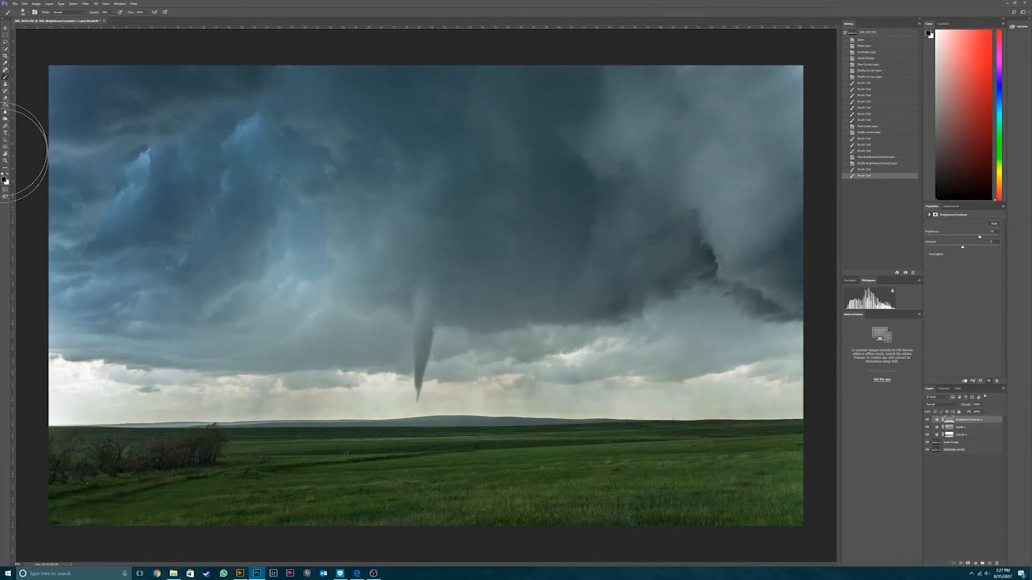
{"action": "mouse_move", "coordinate": [625, 310]}
{"action": "left_mouse_down"}
{"action": "mouse_move", "coordinate": [839, 350]}
{"action": "mouse_move", "coordinate": [258, 150]}
{"action": "mouse_move", "coordinate": [9, 139]}
{"action": "mouse_move", "coordinate": [299, 159]}
{"action": "mouse_move", "coordinate": [436, 110]}
{"action": "left_mouse_up"}
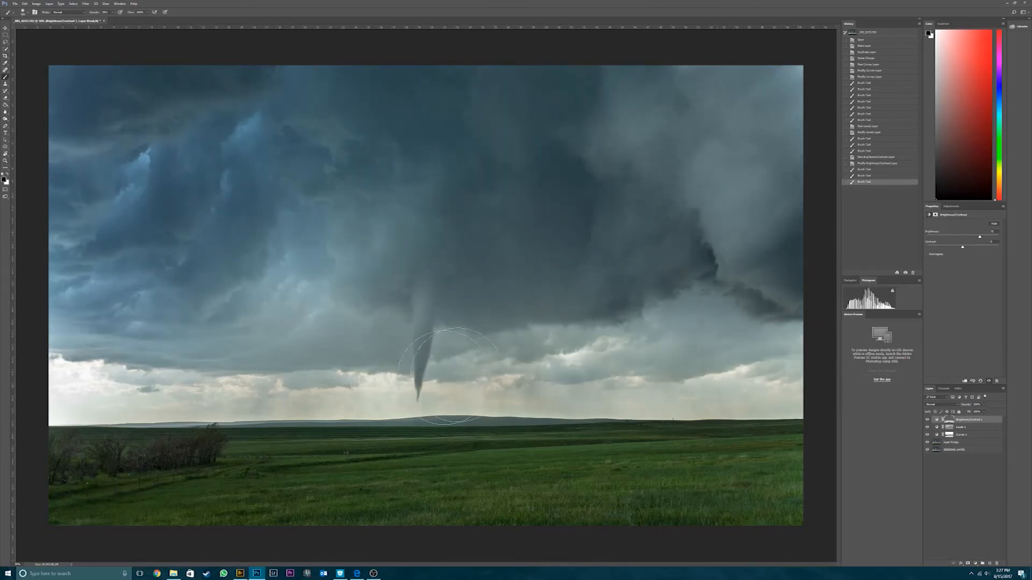
{"action": "mouse_move", "coordinate": [148, 295]}
{"action": "left_mouse_down"}
{"action": "mouse_move", "coordinate": [5, 12]}
{"action": "mouse_move", "coordinate": [747, 310]}
{"action": "left_mouse_up"}
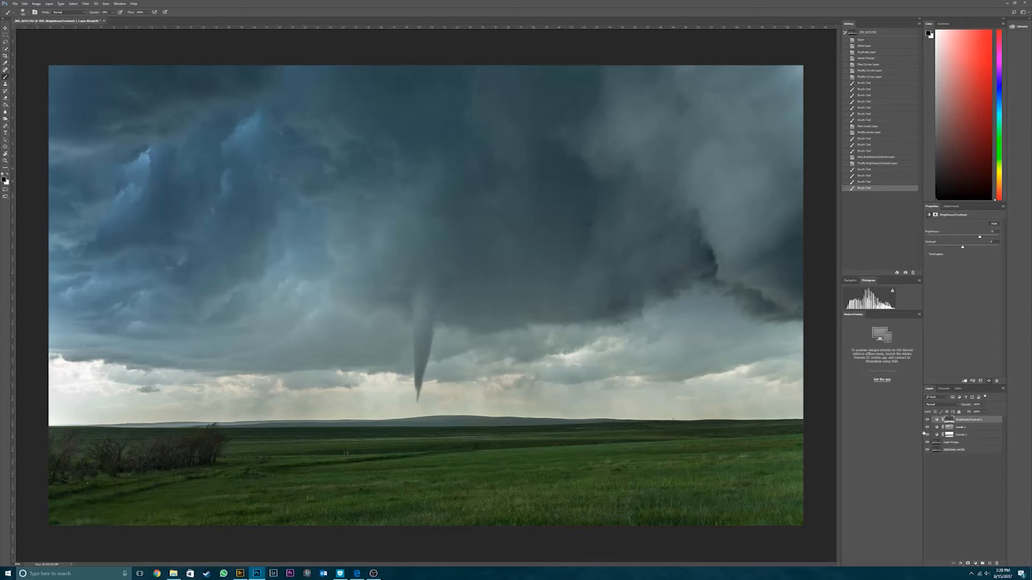
- Merge the Brightness/Contrast, Levels and Curves adjustments with the photo copy, leaving ORIGINAL LAYER separate
{"action": "left_click", "coordinate": [975, 563]}
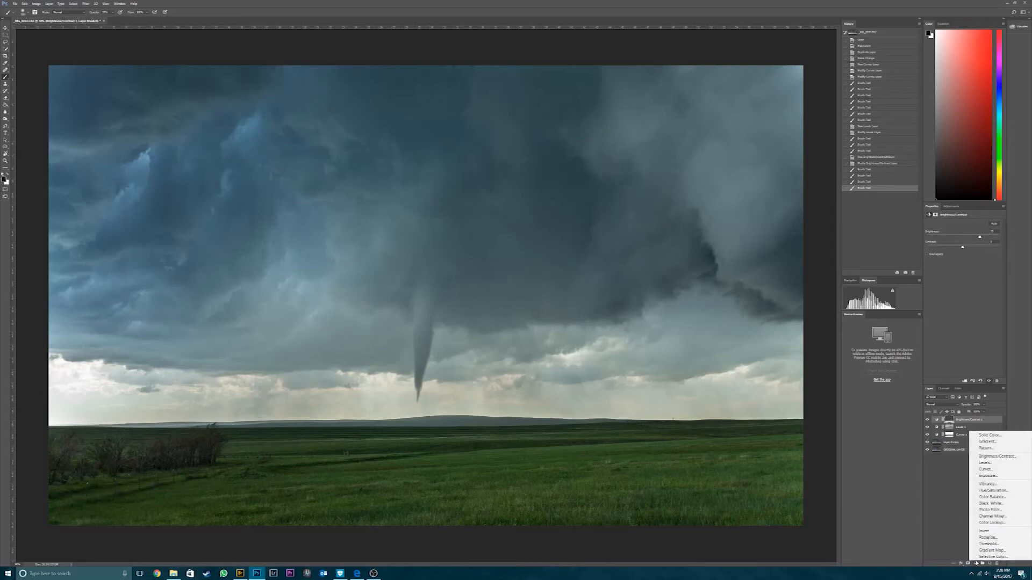
{"action": "left_click", "coordinate": [976, 564]}
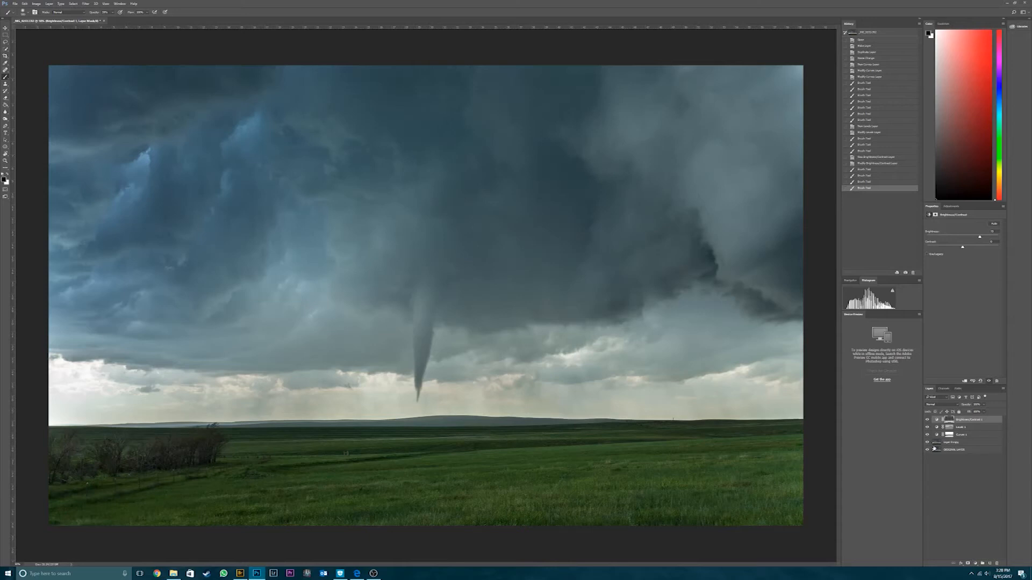
{"action": "left_click", "coordinate": [965, 422]}
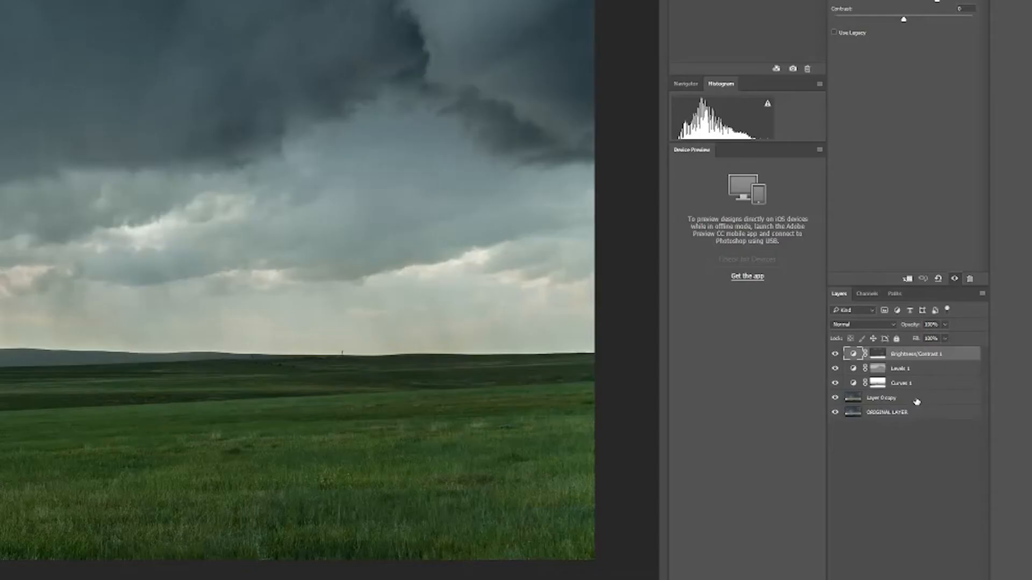
{"action": "left_click", "coordinate": [969, 443], "text": "shift"}
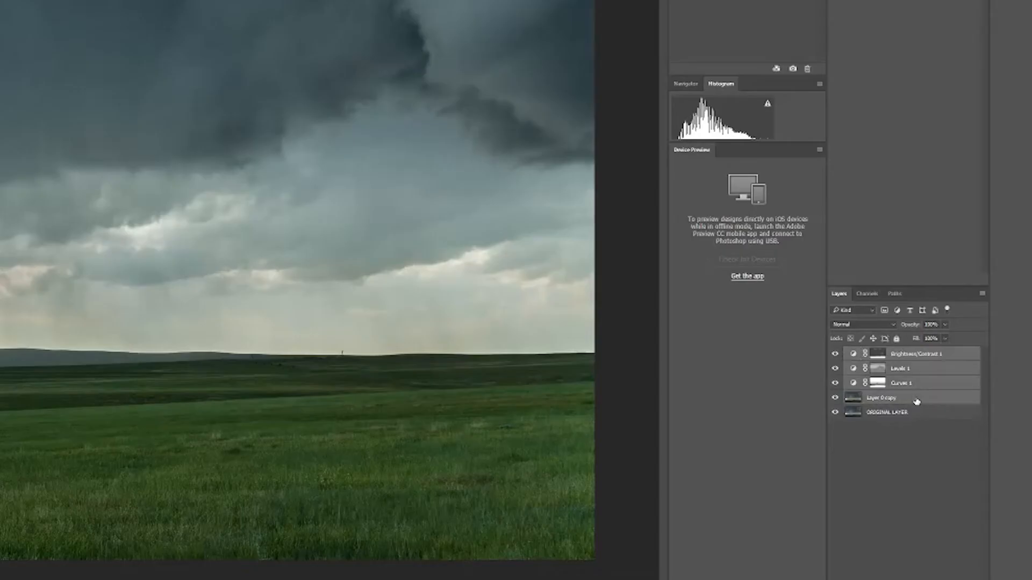
{"action": "right_click", "coordinate": [916, 402]}
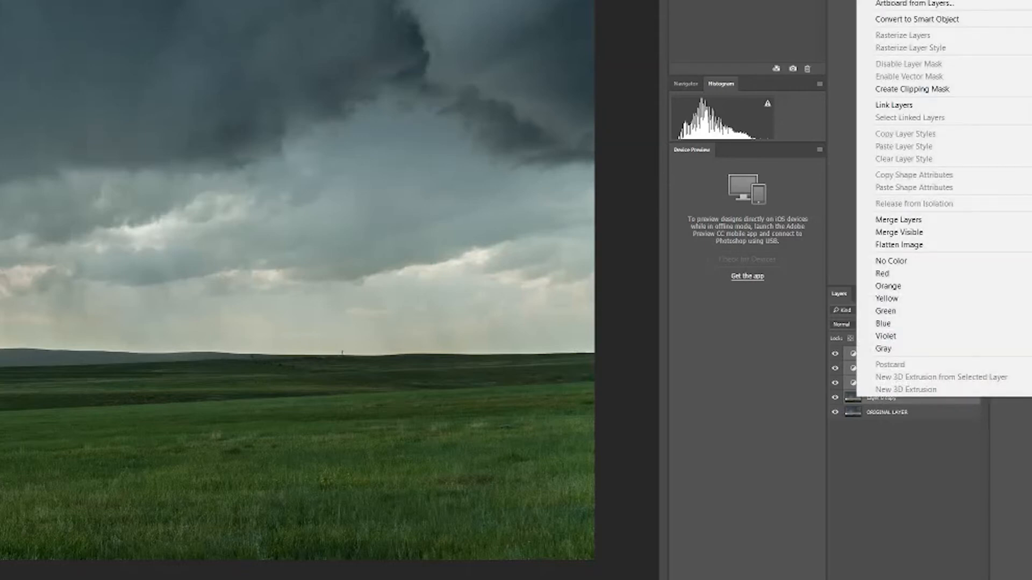
{"action": "left_click", "coordinate": [905, 216]}
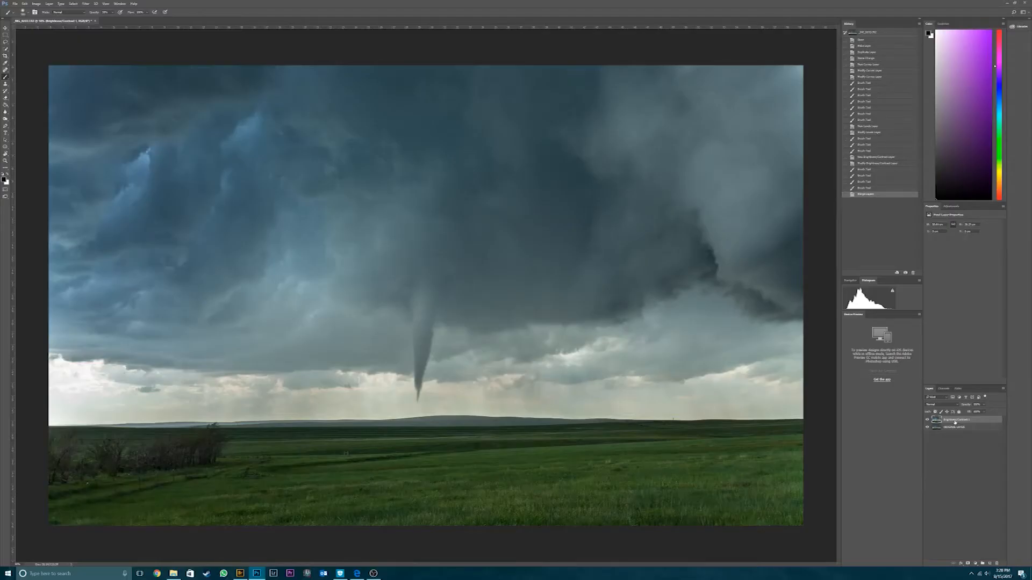
- Duplicate the merged layer within the same document under its default name
{"action": "right_click", "coordinate": [955, 423]}
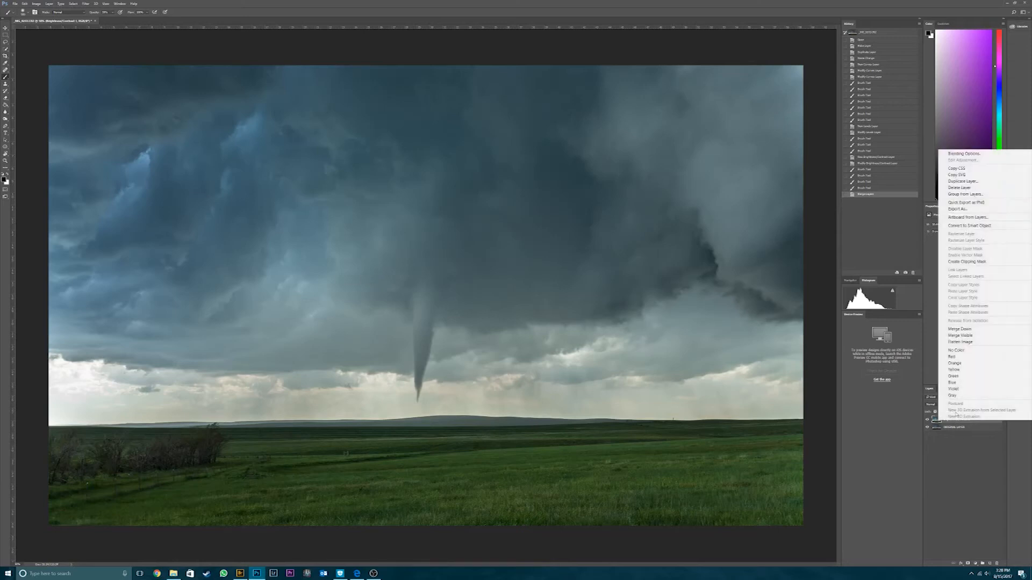
{"action": "left_click", "coordinate": [967, 181]}
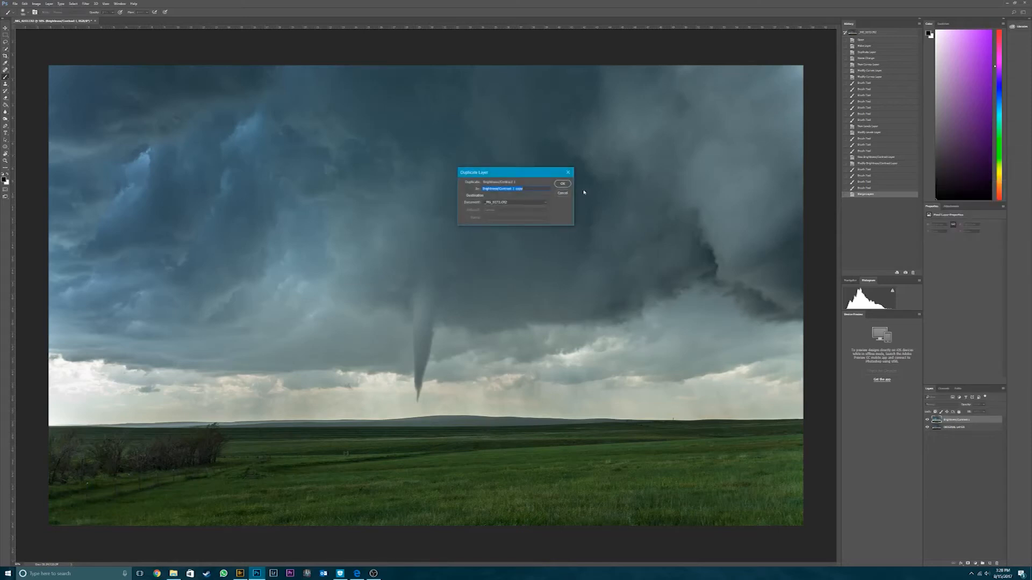
{"action": "left_click", "coordinate": [561, 184]}
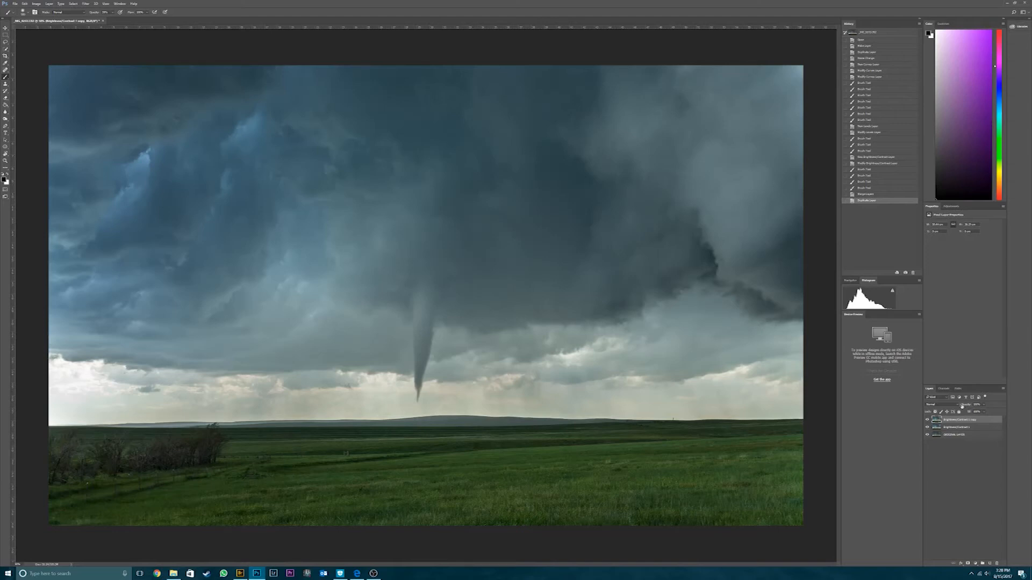
- Rename the merged layer as PHOTOSHOP LAYER and its duplicate above as TOPAZ LAYER
{"action": "left_click", "coordinate": [961, 427]}
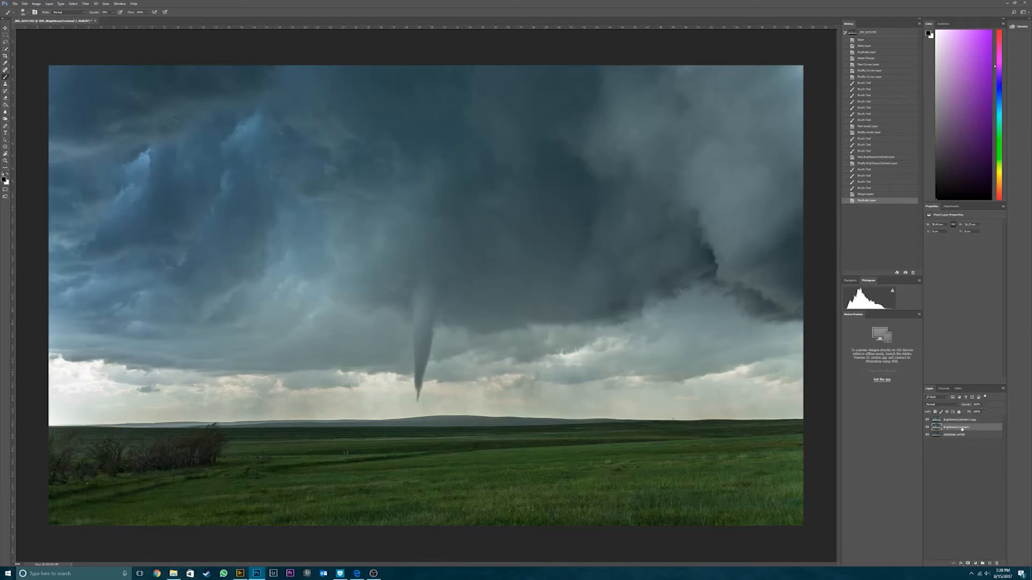
{"action": "key", "text": "BackSpace"}
{"action": "key", "text": "Return"}
{"action": "left_click", "coordinate": [973, 420]}
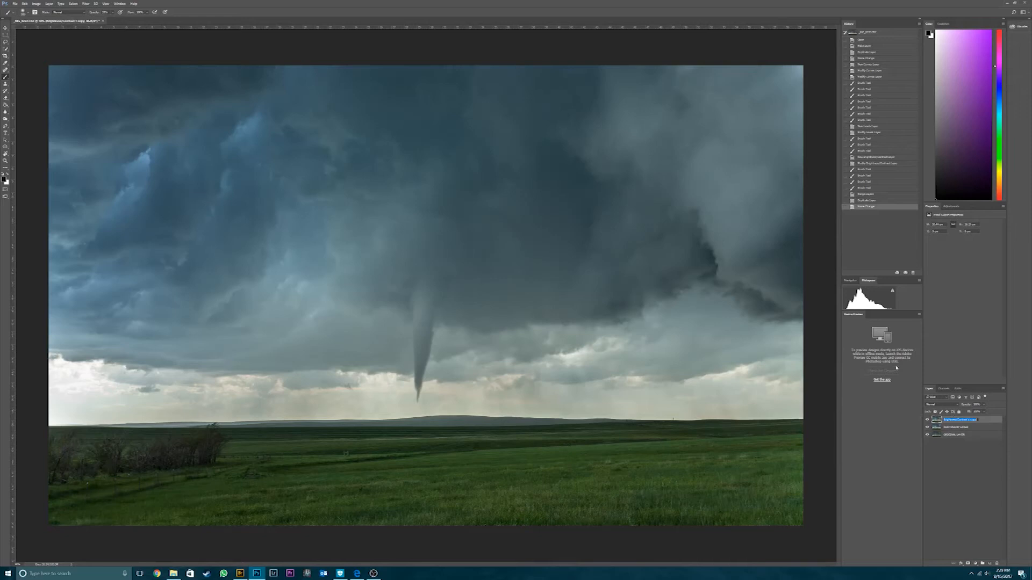
{"action": "type", "text": "TOPAZ LAYER"}
{"action": "key", "text": "Return"}
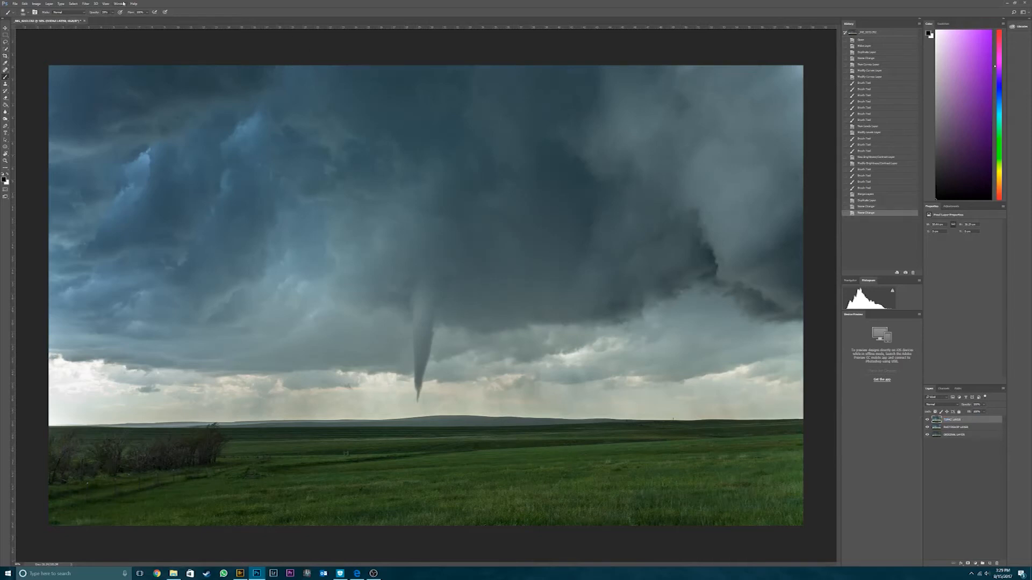
- Open the TOPAZ LAYER in the Topaz Clarity filter
{"action": "left_click", "coordinate": [85, 4]}
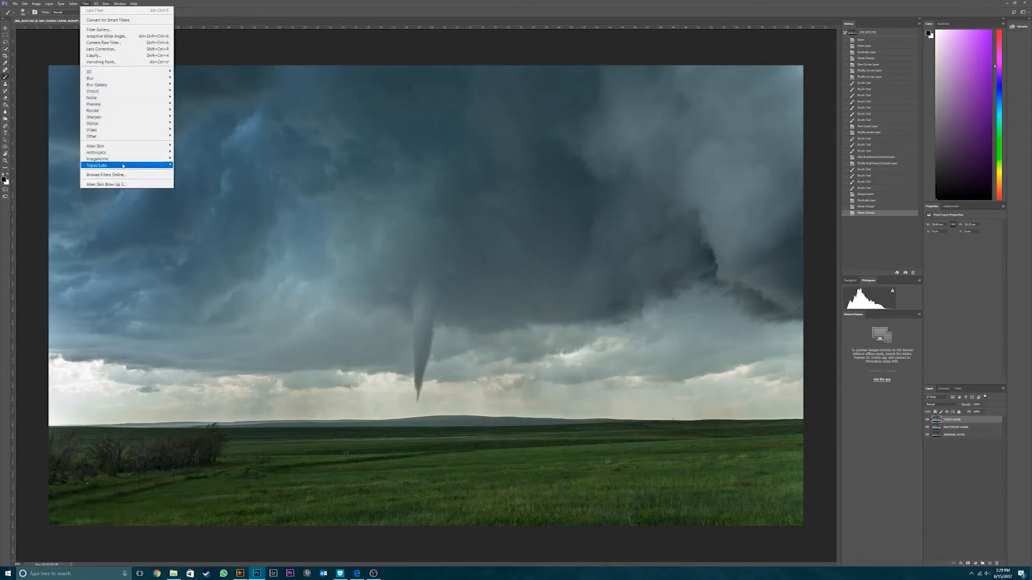
{"action": "mouse_move", "coordinate": [97, 165]}
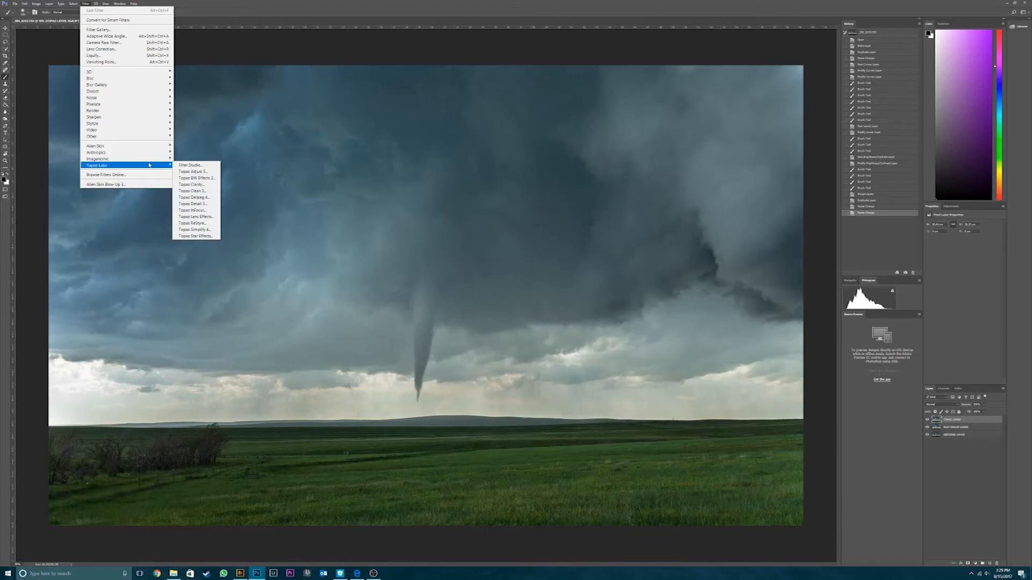
{"action": "left_click", "coordinate": [202, 184]}
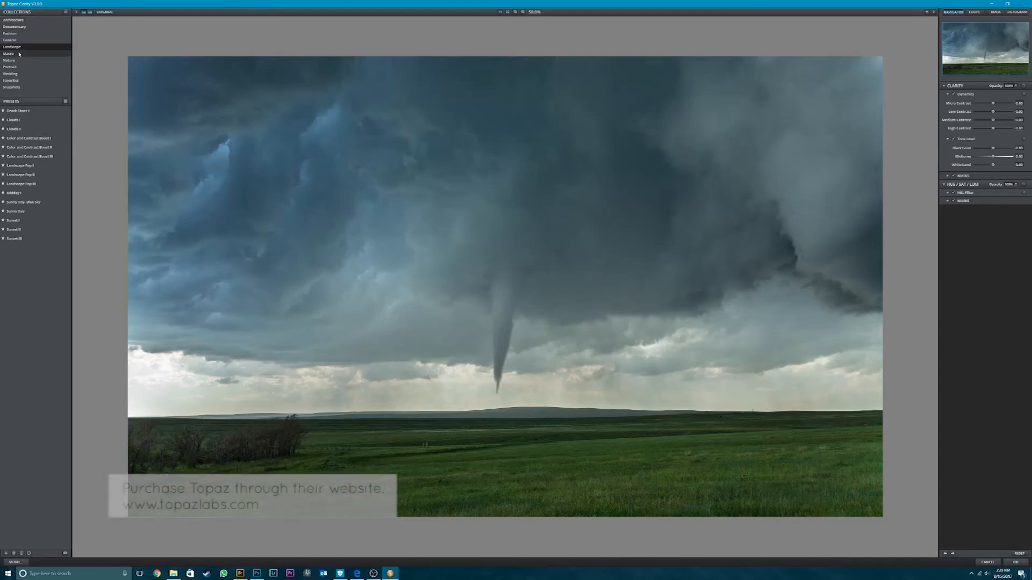
- Try the Landscape presets Clouds I and Clouds II on the photo, settling on Clouds I
{"action": "mouse_move", "coordinate": [51, 129]}
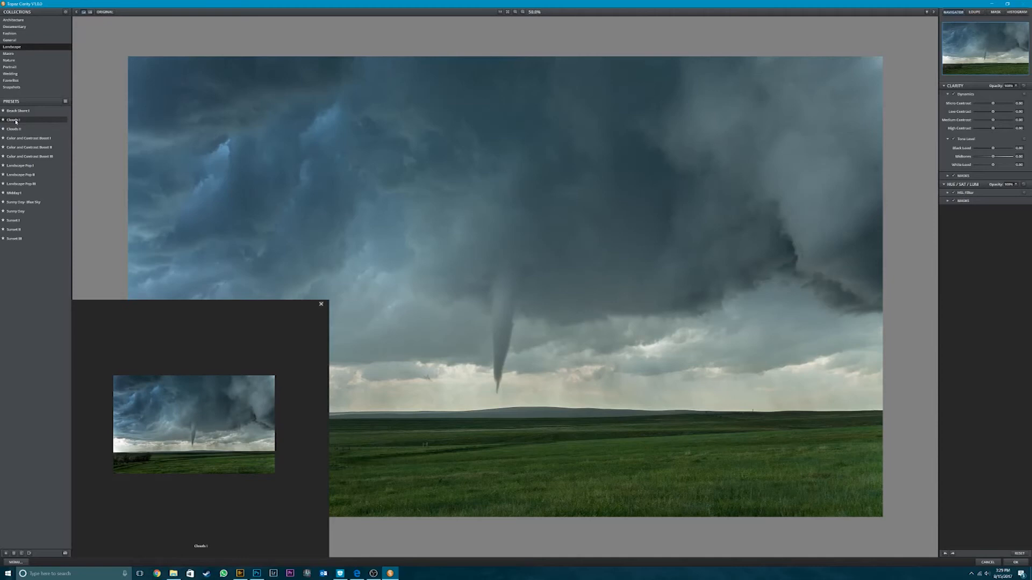
{"action": "left_click", "coordinate": [15, 120]}
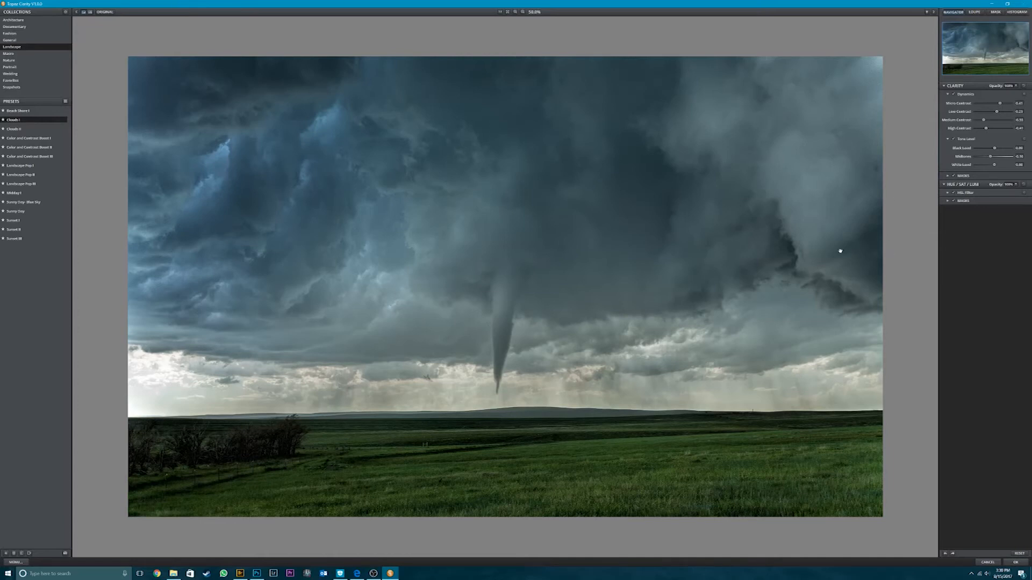
{"action": "left_click", "coordinate": [37, 129]}
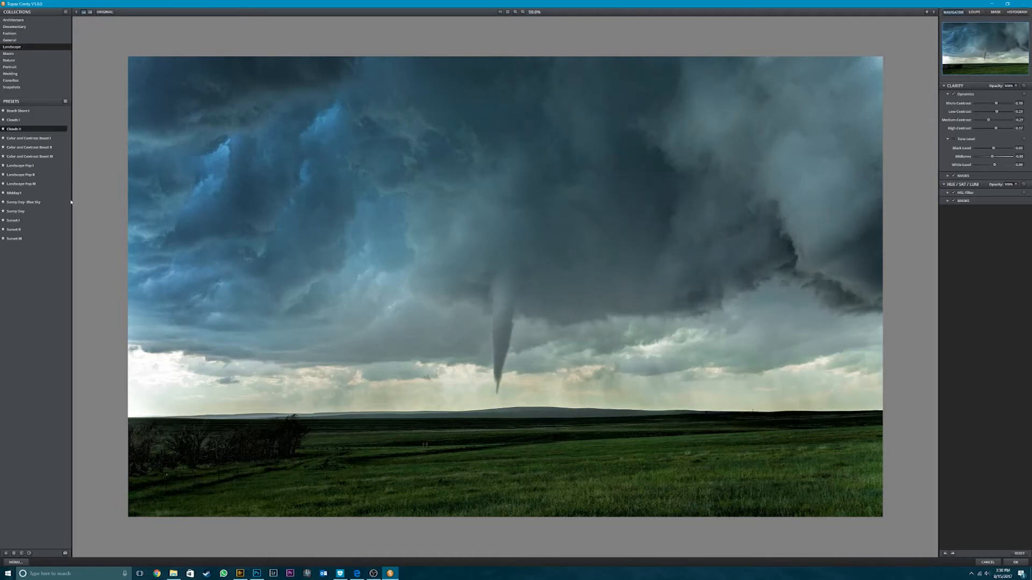
{"action": "mouse_move", "coordinate": [14, 123]}
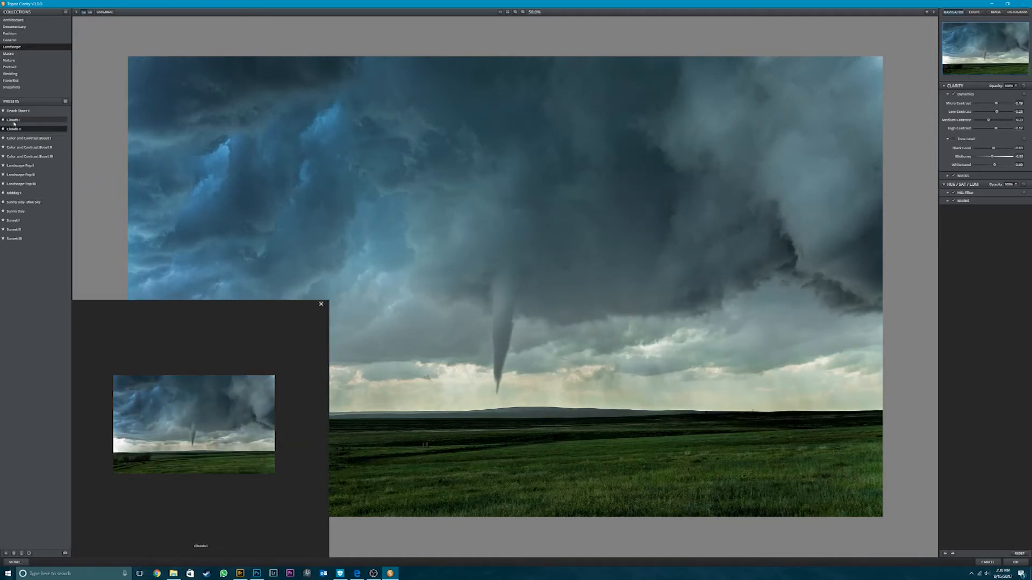
{"action": "left_click", "coordinate": [14, 122]}
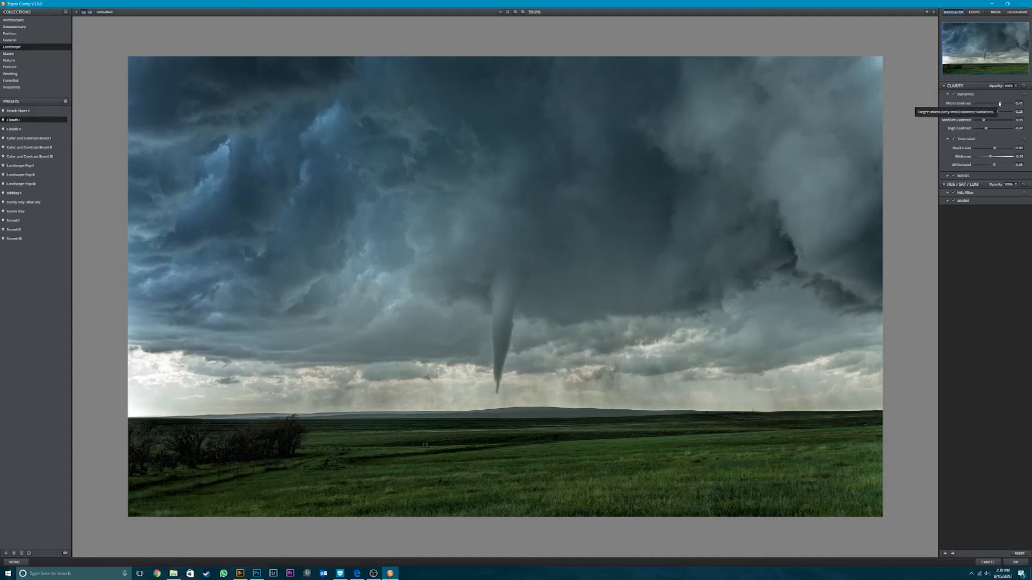
- Test Micro Contrast at its minimum, set it to about 0.20, and compare the result with the original photo
{"action": "left_click_drag", "start_coordinate": [999, 103], "coordinate": [967, 103]}
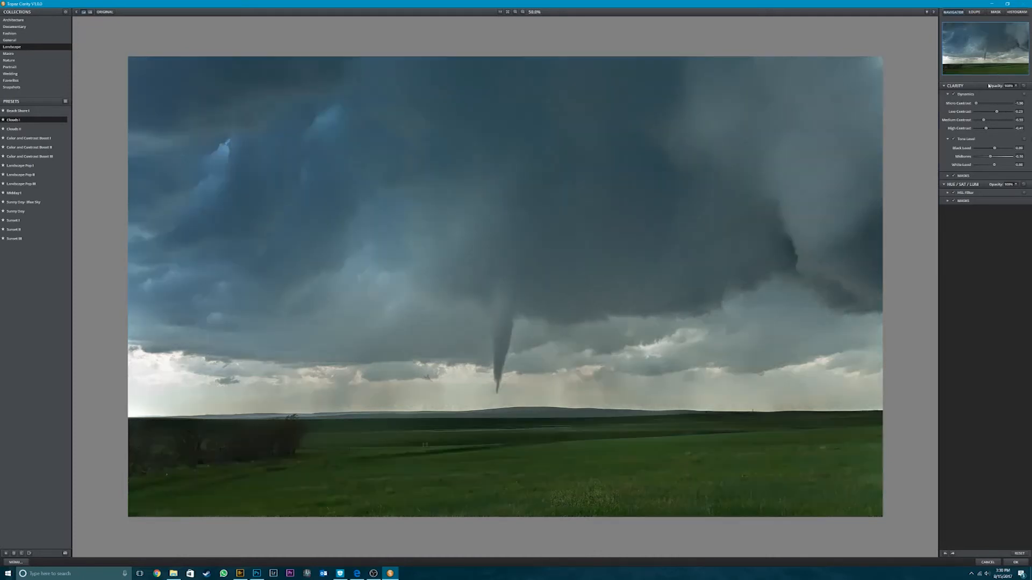
{"action": "left_click_drag", "start_coordinate": [977, 104], "coordinate": [997, 103]}
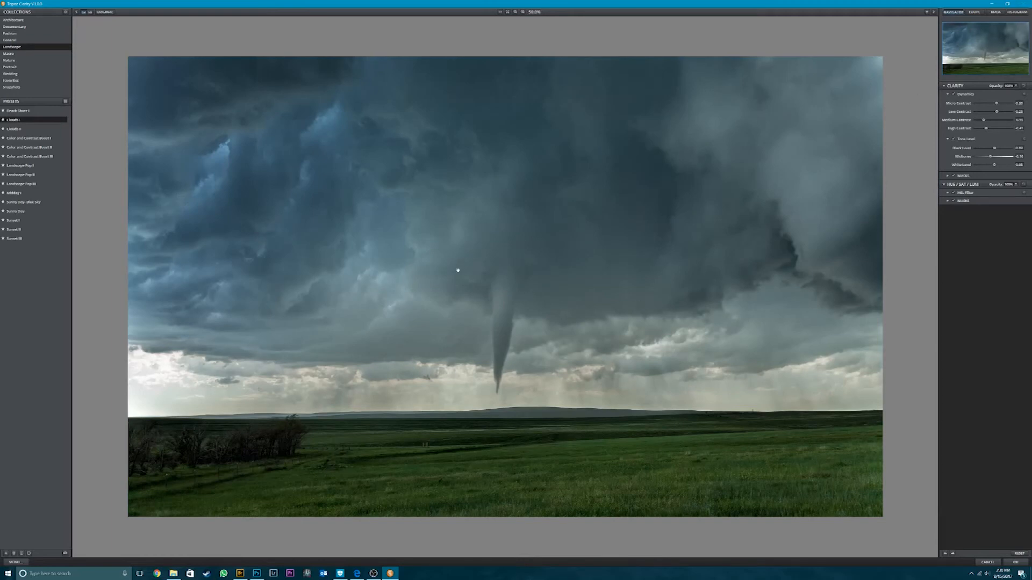
{"action": "left_click", "coordinate": [499, 285]}
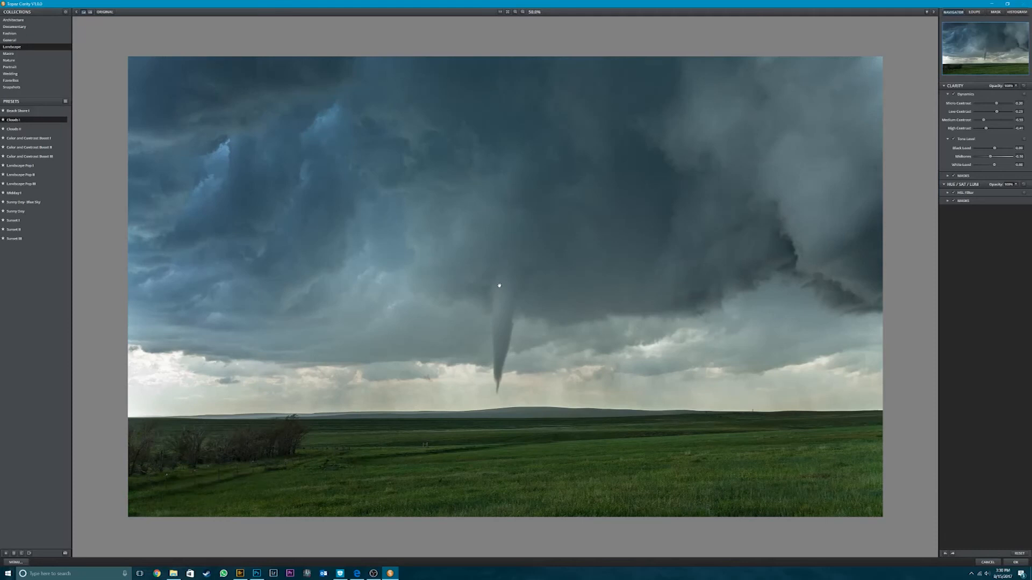
{"action": "left_click", "coordinate": [500, 286]}
{"action": "left_click", "coordinate": [499, 285]}
{"action": "left_click", "coordinate": [499, 285]}
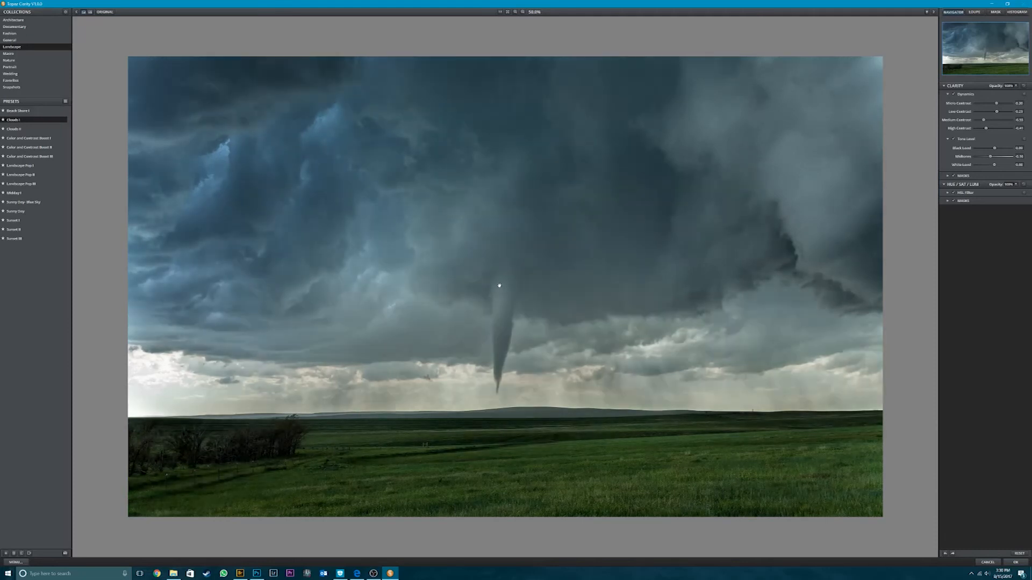
{"action": "left_click", "coordinate": [500, 285]}
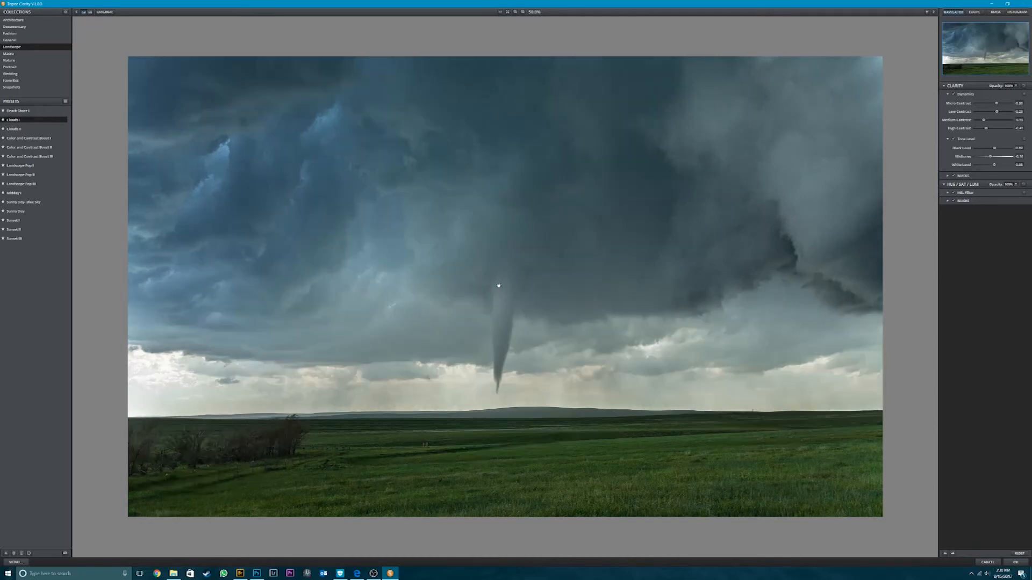
{"action": "left_click", "coordinate": [500, 286]}
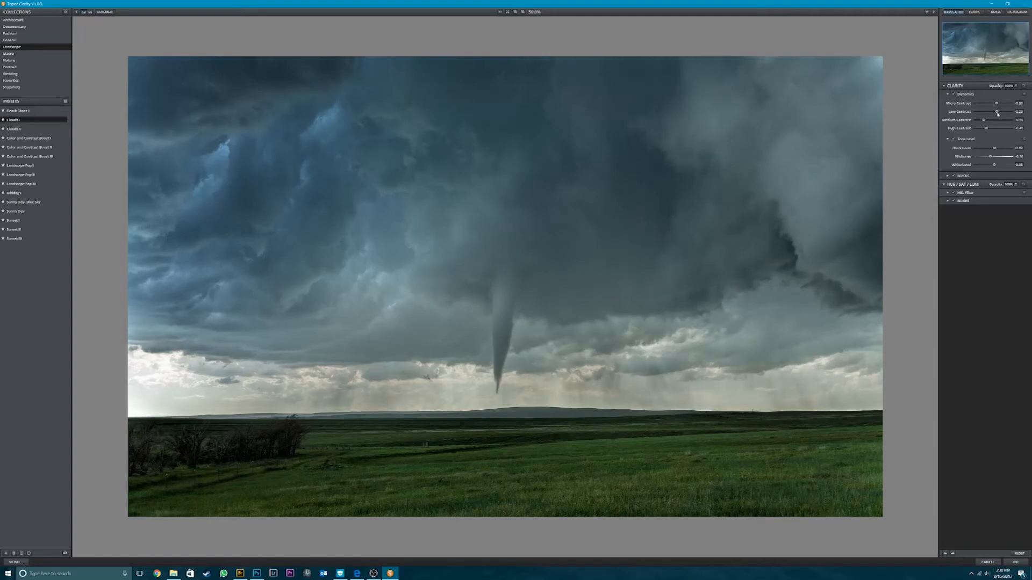
- Try a stronger Low Contrast, then reduce it to just above zero
{"action": "mouse_move", "coordinate": [997, 113]}
{"action": "left_mouse_down"}
{"action": "mouse_move", "coordinate": [979, 114]}
{"action": "mouse_move", "coordinate": [994, 113]}
{"action": "left_mouse_up"}
{"action": "left_click_drag", "start_coordinate": [994, 113], "coordinate": [1004, 112]}
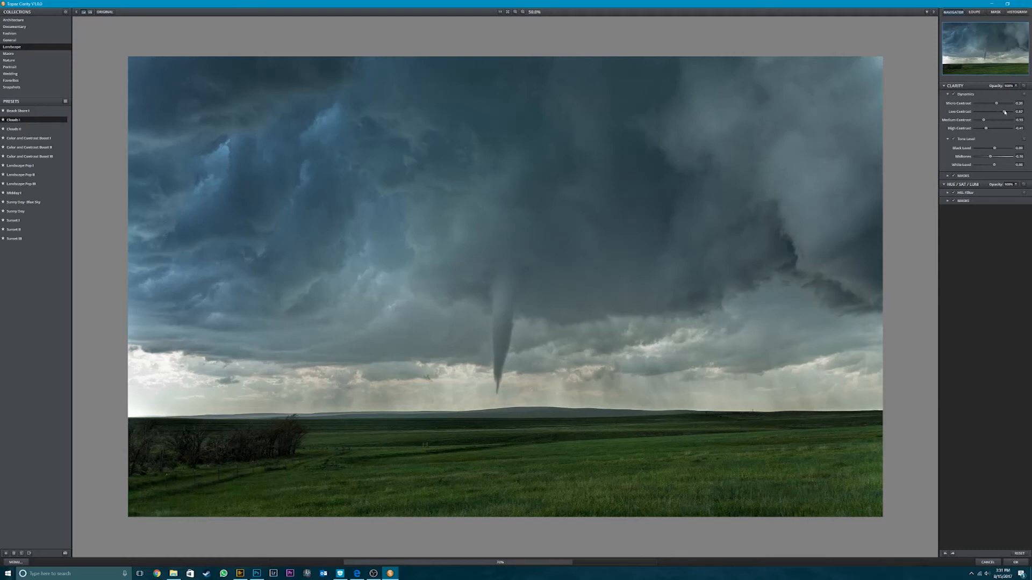
{"action": "left_click_drag", "start_coordinate": [1005, 112], "coordinate": [993, 112]}
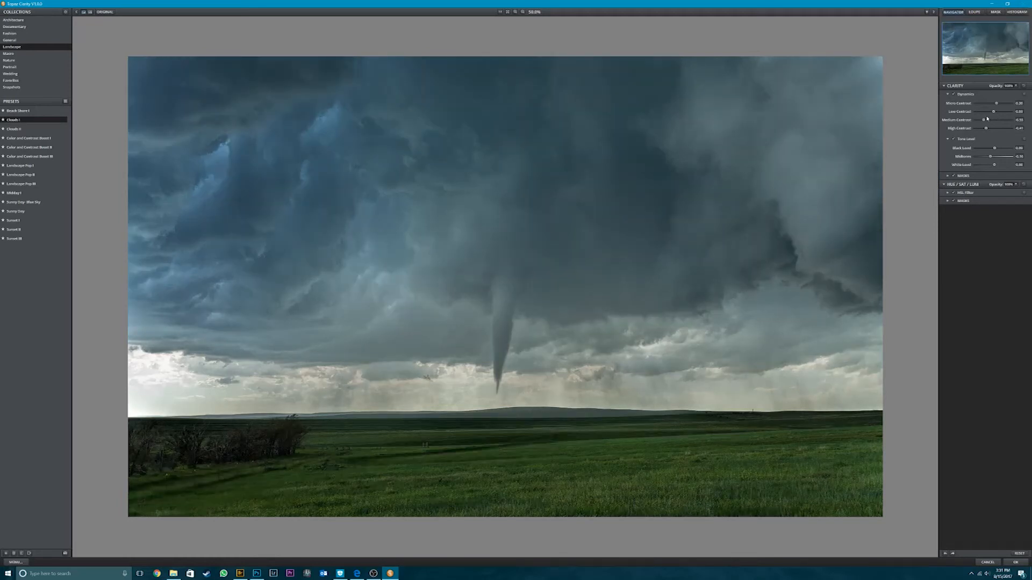
- Set Medium Contrast to about -0.23 and lower High Contrast to -1.00
{"action": "left_click_drag", "start_coordinate": [985, 121], "coordinate": [1008, 122]}
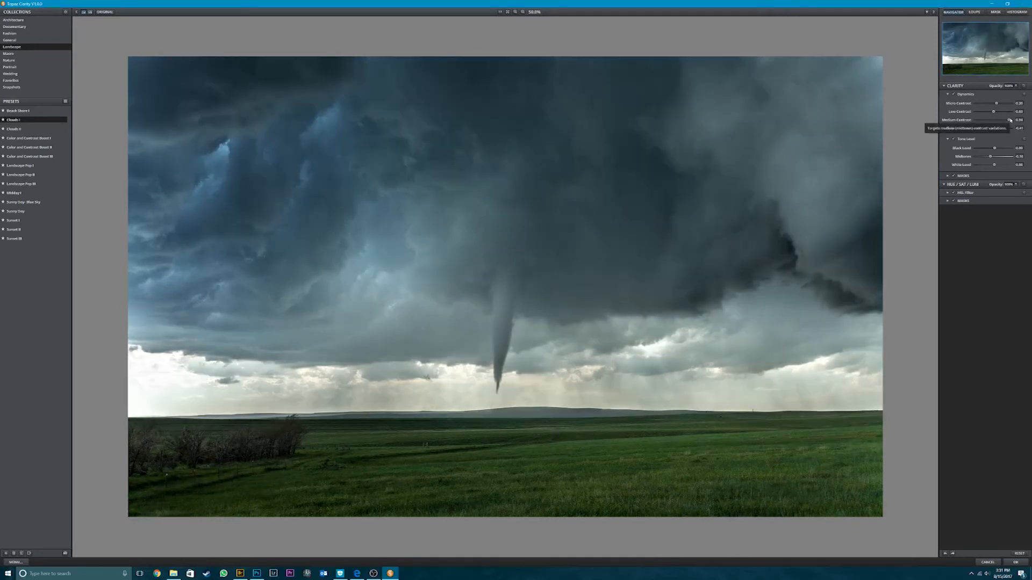
{"action": "left_click_drag", "start_coordinate": [1011, 121], "coordinate": [985, 121]}
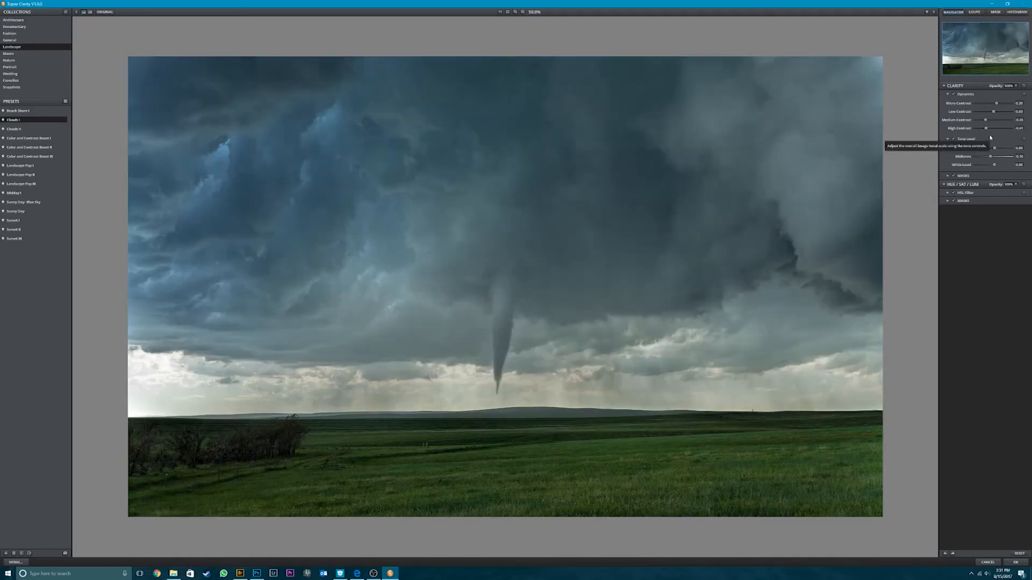
{"action": "left_click", "coordinate": [989, 120]}
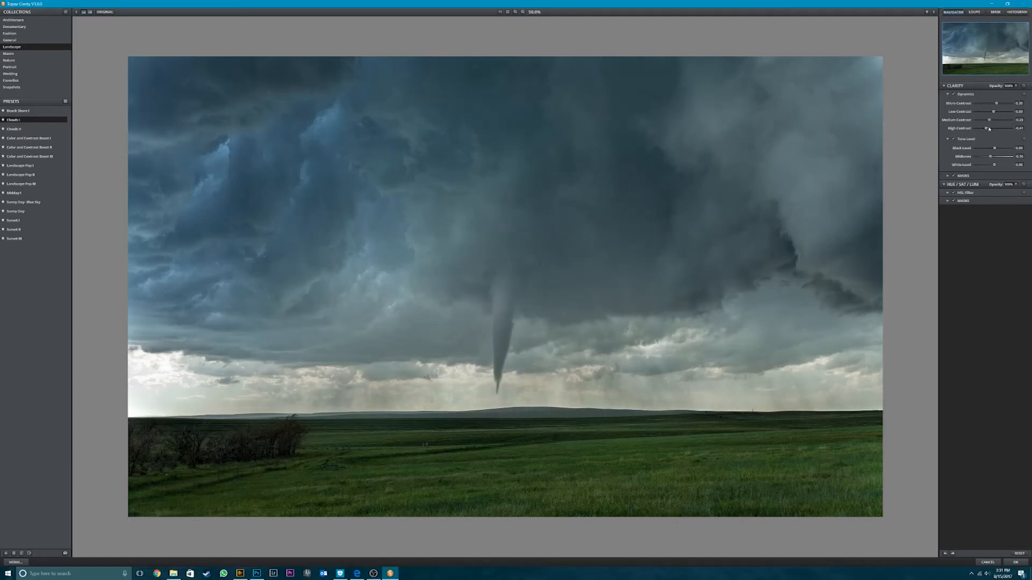
{"action": "left_click_drag", "start_coordinate": [986, 130], "coordinate": [977, 129]}
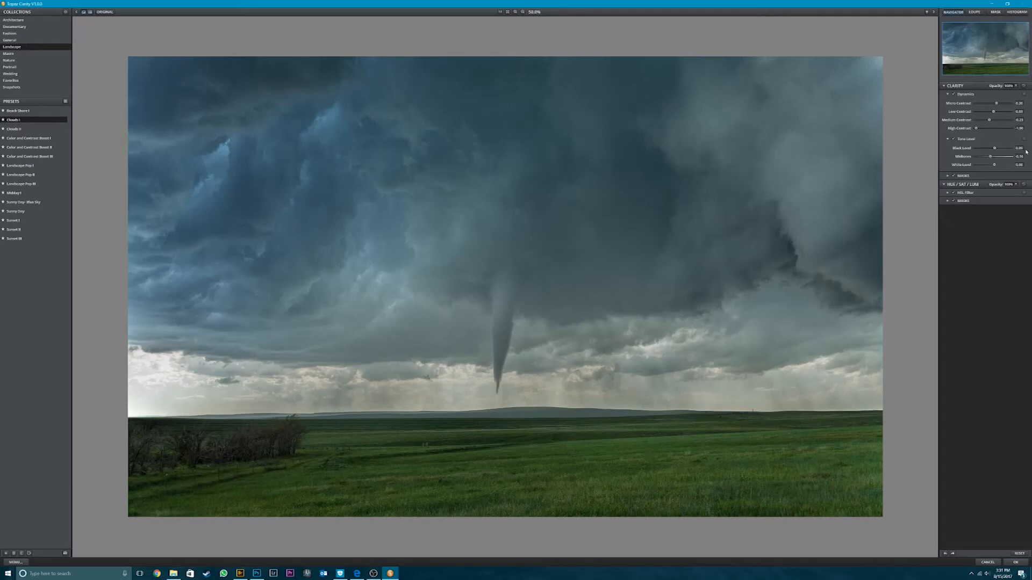
- Test Black Level values around 0.10 against the original photo, then settle just above zero
{"action": "type", "text": "0."}
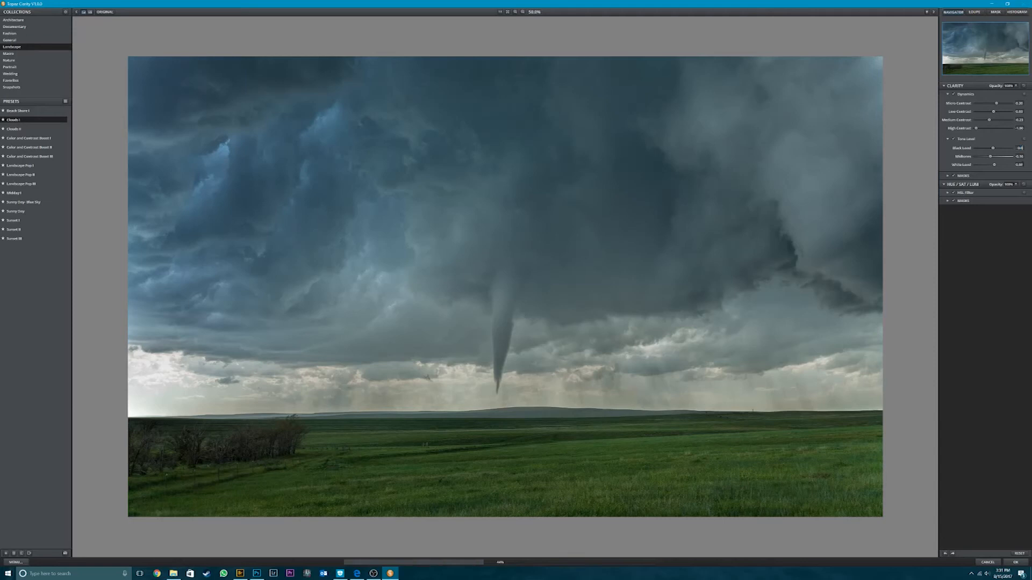
{"action": "type", "text": "1"}
{"action": "key", "text": "Return"}
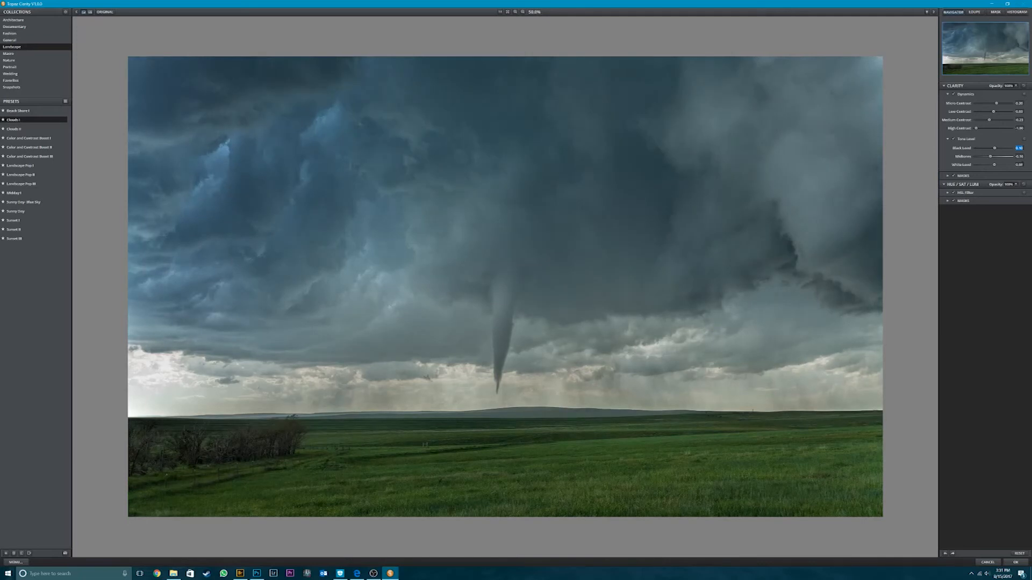
{"action": "type", "text": "0"}
{"action": "left_click_drag", "start_coordinate": [993, 150], "coordinate": [996, 150]}
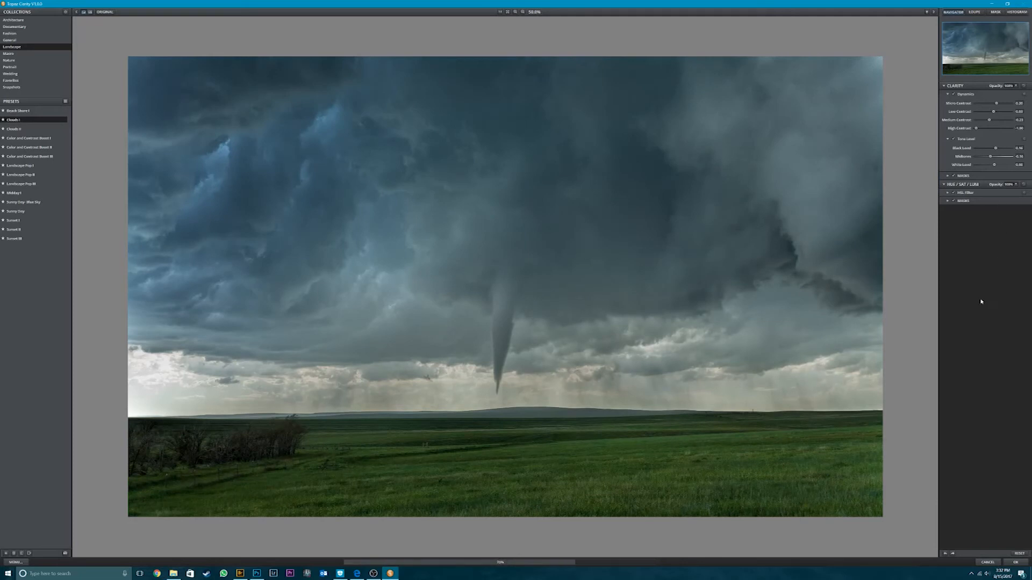
{"action": "left_click", "coordinate": [717, 332]}
{"action": "left_click", "coordinate": [717, 332]}
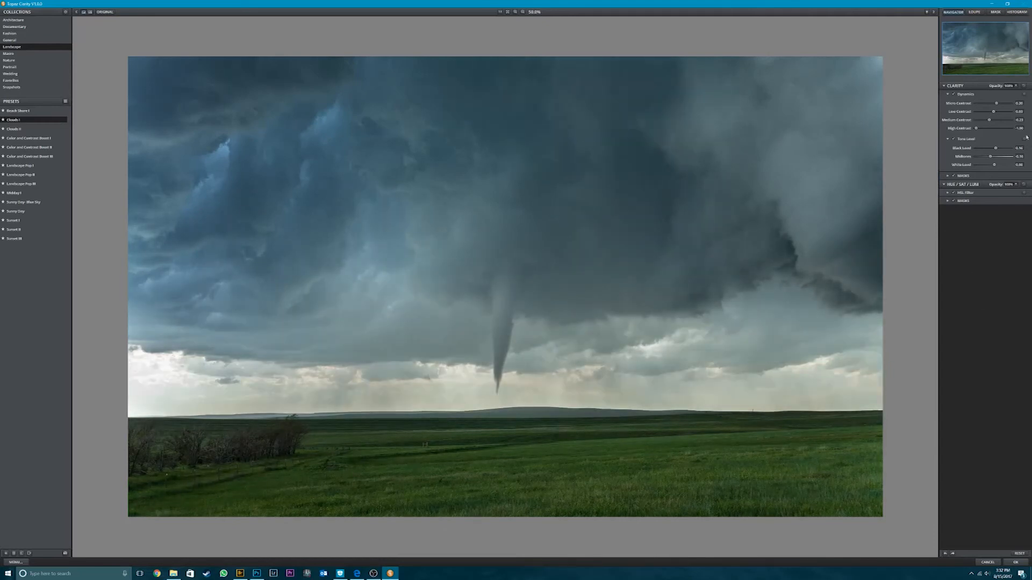
{"action": "left_click_drag", "start_coordinate": [997, 149], "coordinate": [994, 148]}
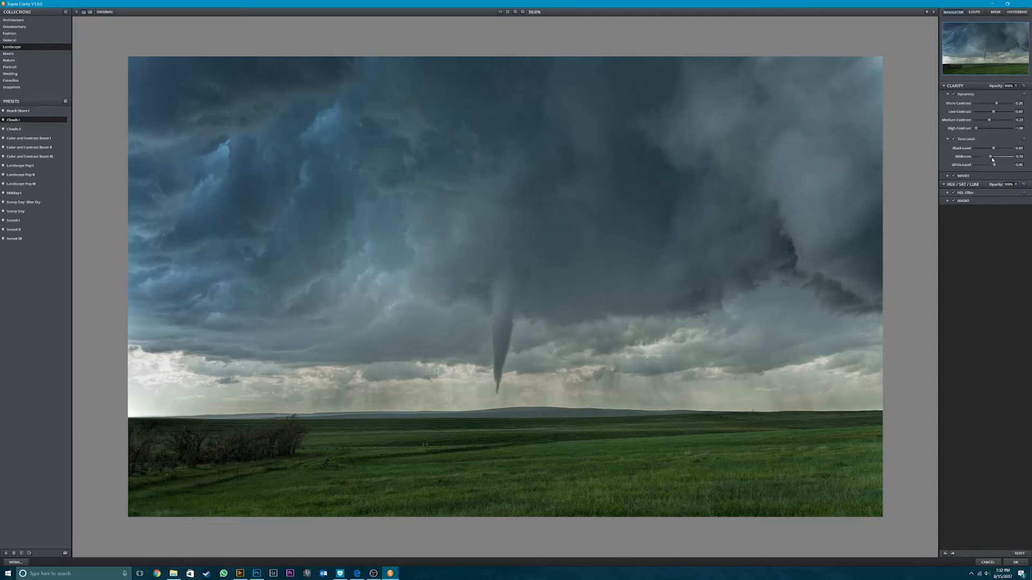
- Set Midtones to about -0.08, try a darker White Level, and bring White Level back to about zero
{"action": "left_click_drag", "start_coordinate": [991, 157], "coordinate": [987, 158]}
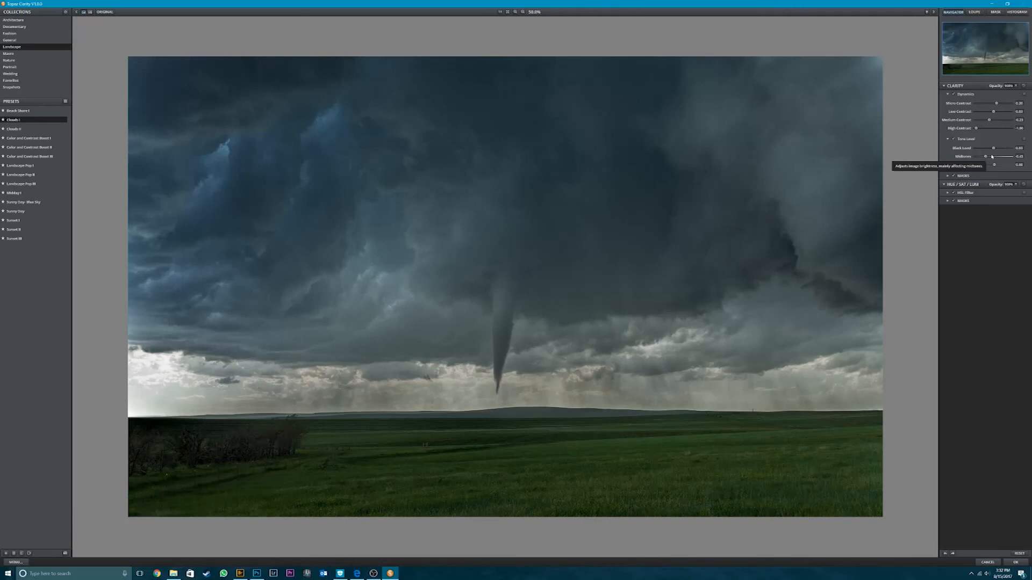
{"action": "left_click", "coordinate": [992, 156]}
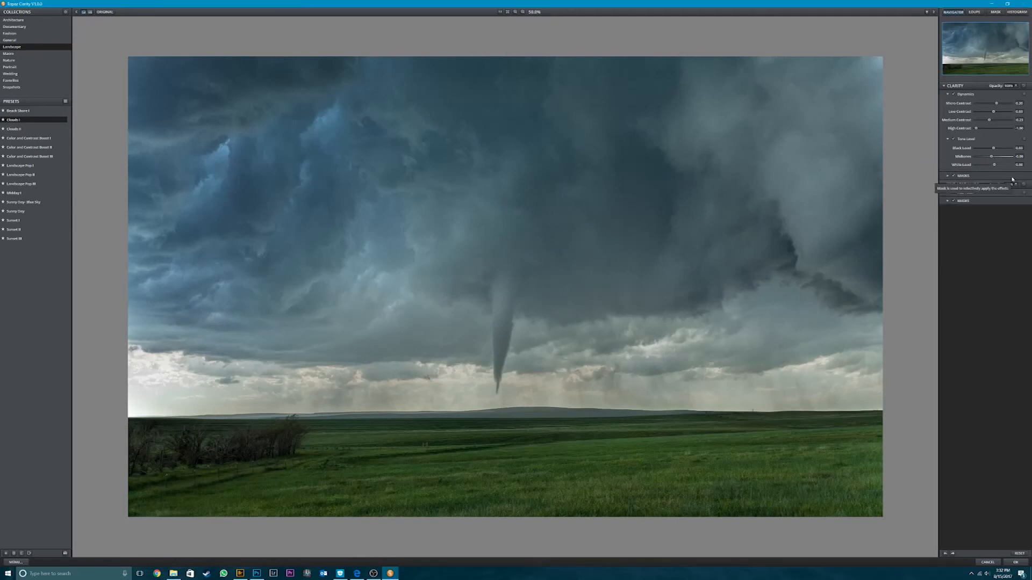
{"action": "left_click", "coordinate": [992, 165]}
{"action": "left_click_drag", "start_coordinate": [991, 165], "coordinate": [985, 165]}
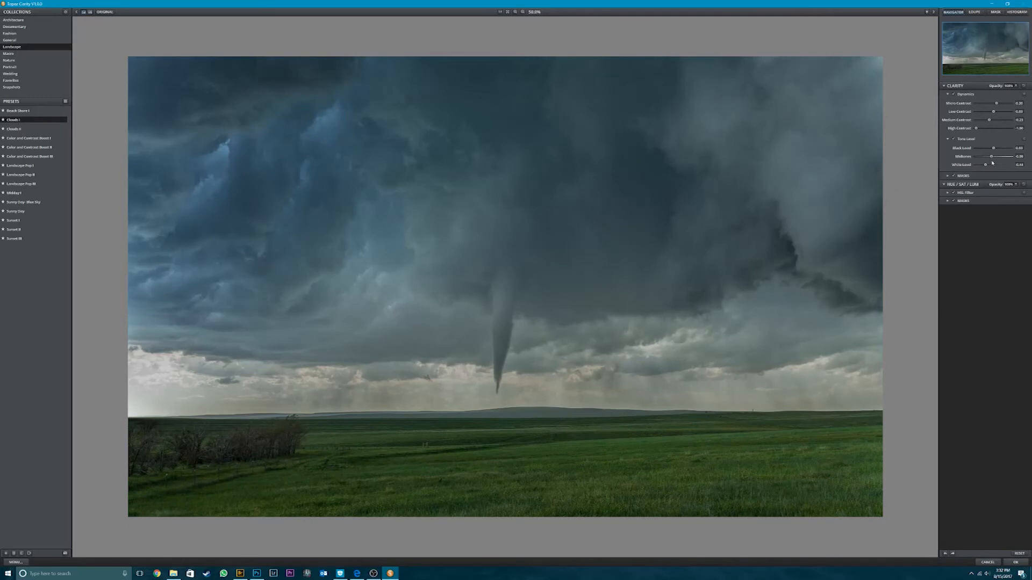
{"action": "left_click", "coordinate": [993, 166]}
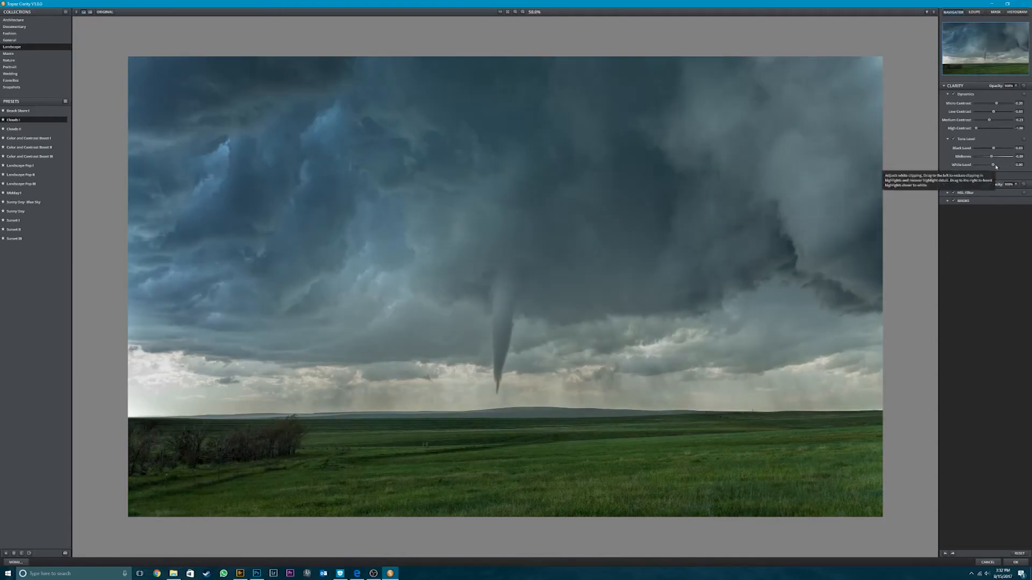
- Review the HSL Filter's hue, saturation and luminance sliders without changing them, and apply the Clarity adjustments to the layer
{"action": "left_click", "coordinate": [947, 193]}
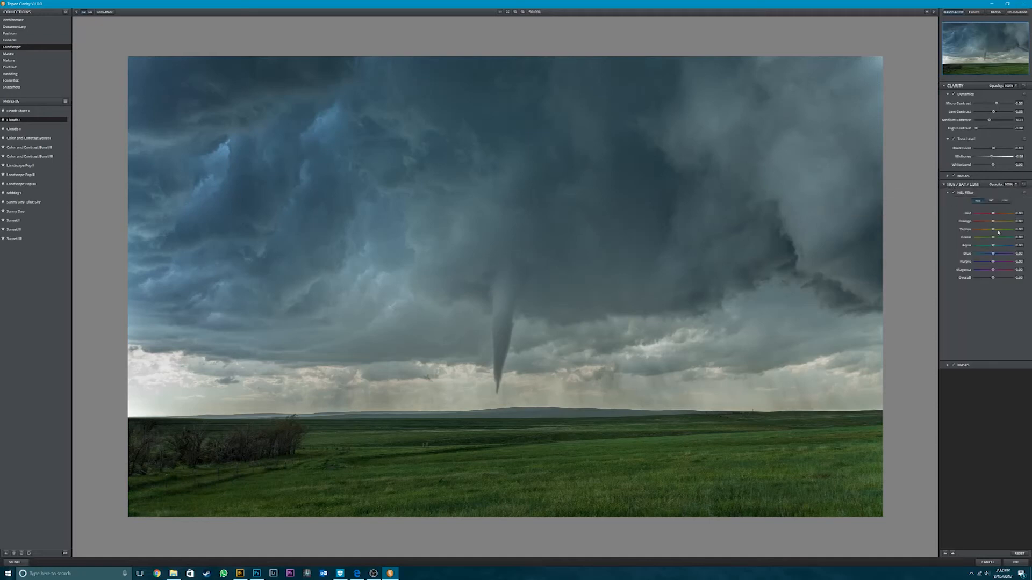
{"action": "left_click", "coordinate": [989, 200]}
{"action": "left_click", "coordinate": [1003, 200]}
{"action": "left_click", "coordinate": [1015, 563]}
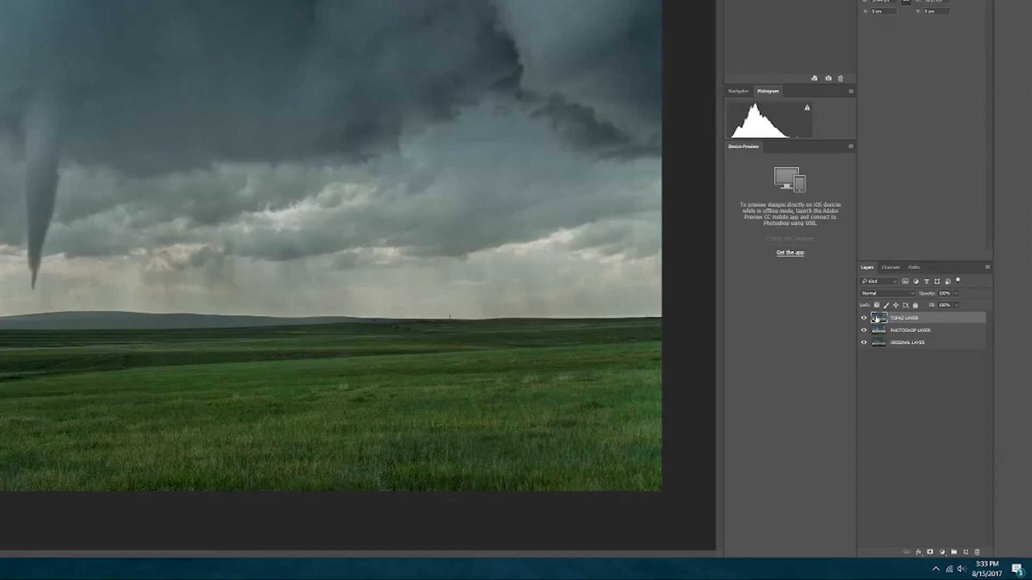
- Move TOPAZ LAYER directly beneath PHOTOSHOP LAYER and add a white layer mask to PHOTOSHOP LAYER
{"action": "left_click_drag", "start_coordinate": [936, 421], "coordinate": [943, 434]}
{"action": "left_click_drag", "start_coordinate": [887, 339], "coordinate": [885, 335]}
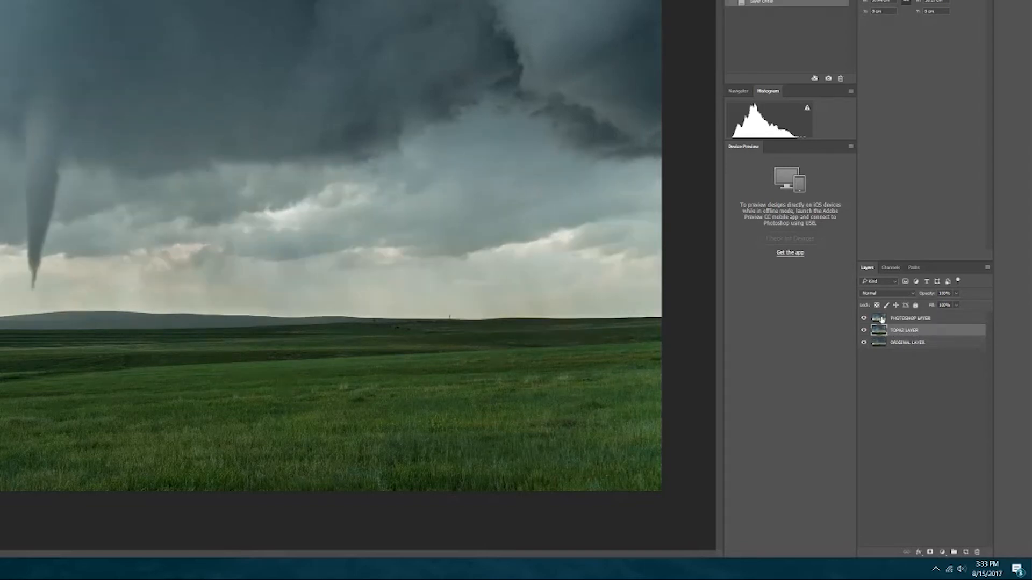
{"action": "left_click", "coordinate": [879, 318]}
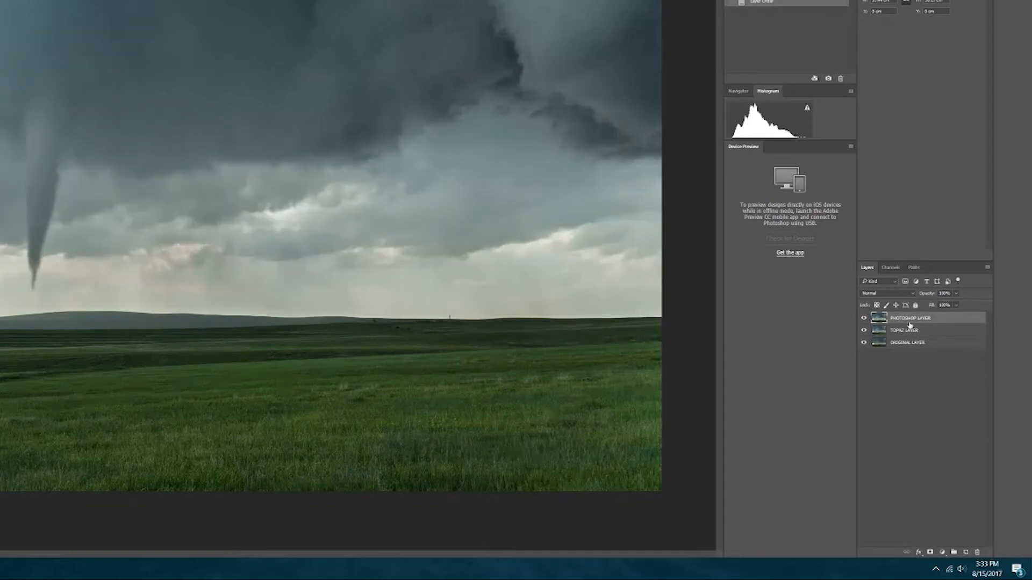
{"action": "left_click", "coordinate": [930, 552]}
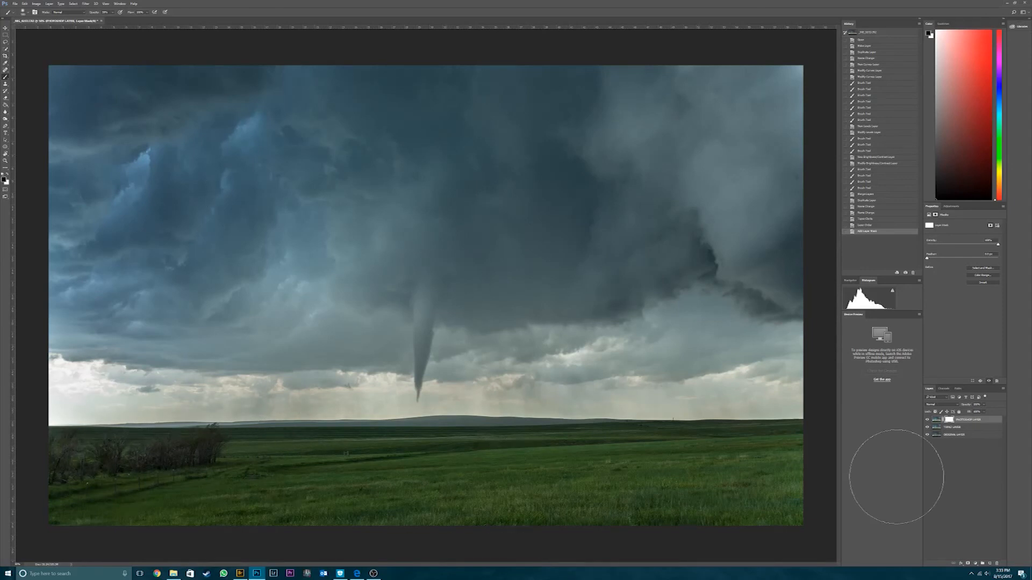
- Paint black with the low-opacity brush on the PHOTOSHOP LAYER mask across the field and sky to partly reveal TOPAZ LAYER
{"action": "mouse_move", "coordinate": [602, 512]}
{"action": "left_mouse_down"}
{"action": "mouse_move", "coordinate": [480, 411]}
{"action": "mouse_move", "coordinate": [161, 337]}
{"action": "mouse_move", "coordinate": [110, 339]}
{"action": "mouse_move", "coordinate": [209, 248]}
{"action": "left_mouse_up"}
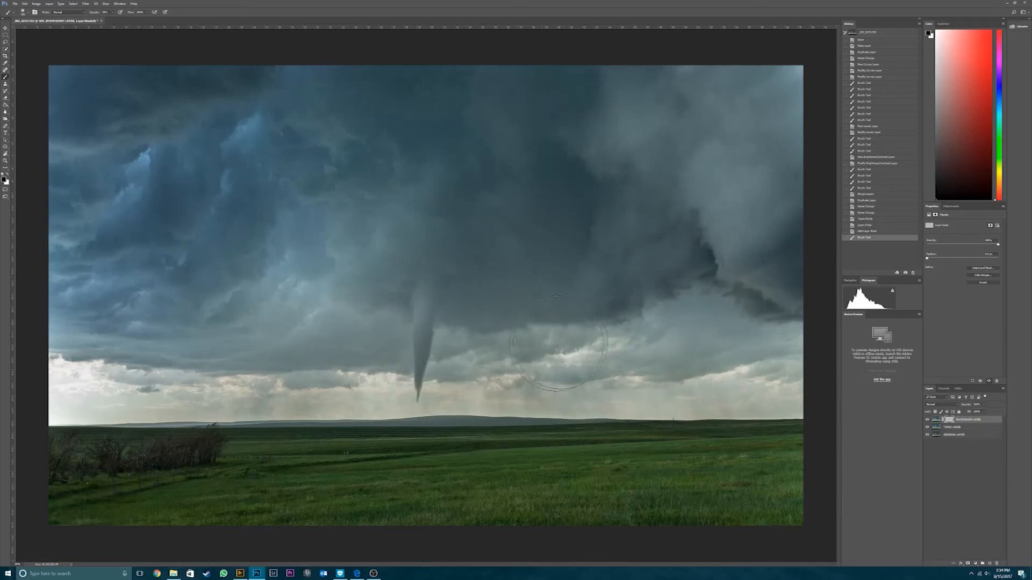
- Continue painting black at low opacity on the PHOTOSHOP LAYER mask over the field, horizon clouds and upper sky
{"action": "left_click_drag", "start_coordinate": [289, 481], "coordinate": [458, 518]}
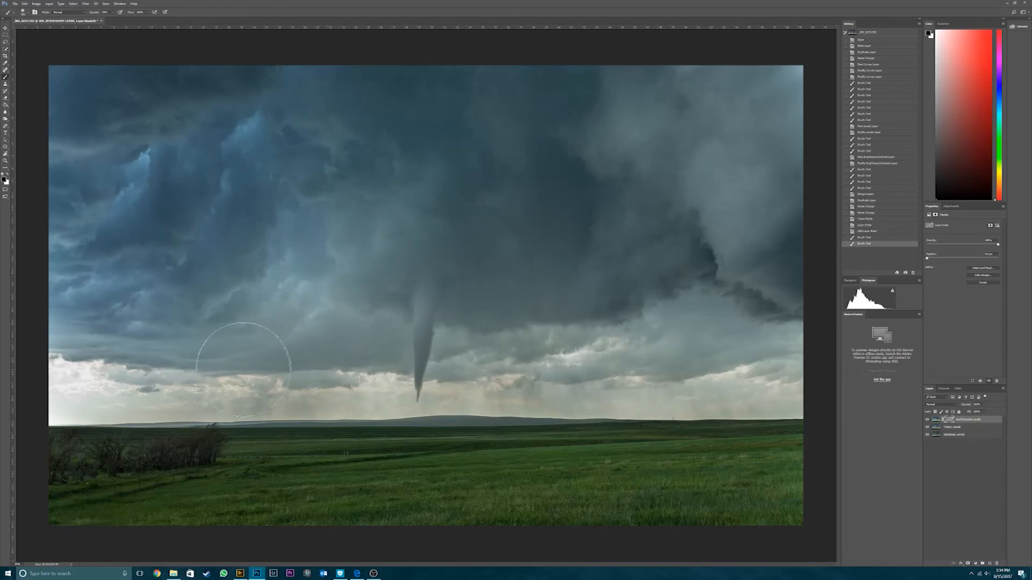
{"action": "left_click_drag", "start_coordinate": [281, 422], "coordinate": [488, 376]}
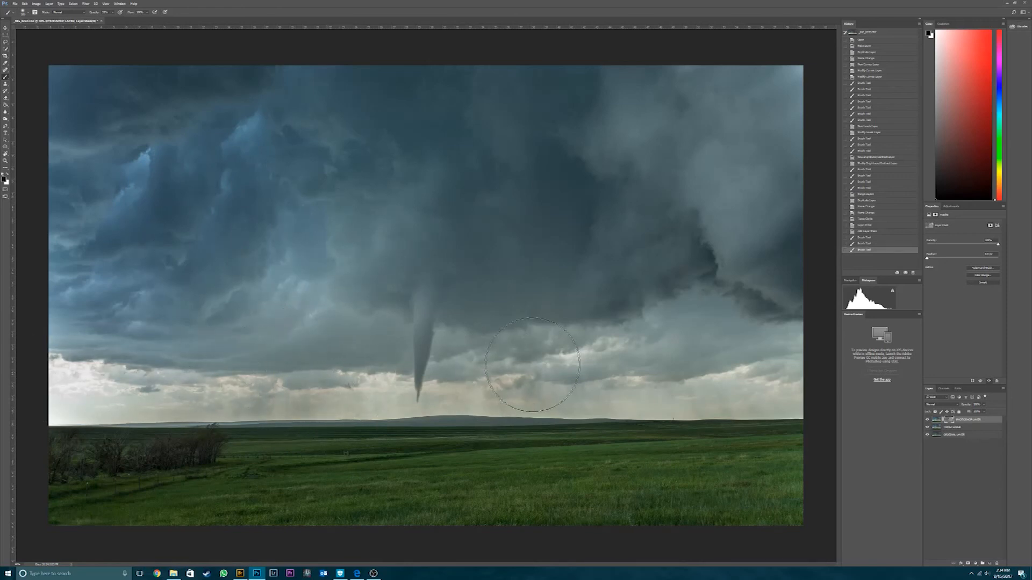
{"action": "mouse_move", "coordinate": [616, 288]}
{"action": "left_mouse_down"}
{"action": "mouse_move", "coordinate": [588, 315]}
{"action": "mouse_move", "coordinate": [558, 295]}
{"action": "left_mouse_up"}
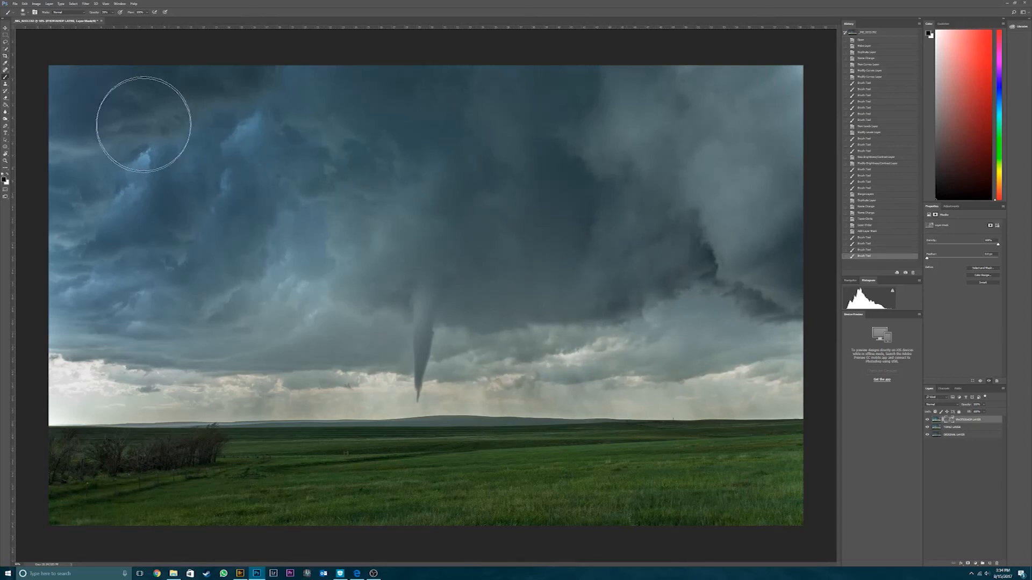
{"action": "left_click", "coordinate": [190, 237]}
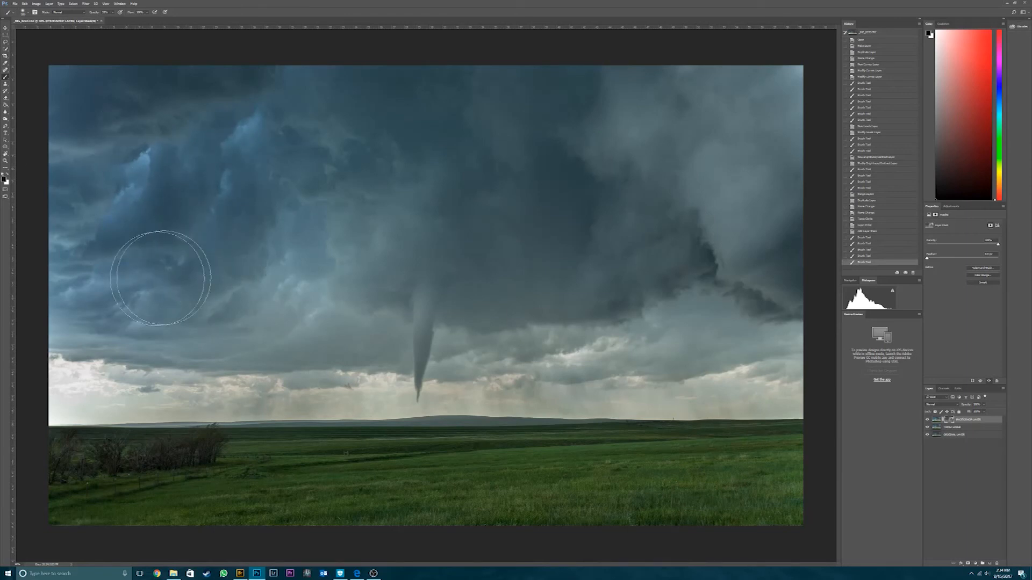
{"action": "left_click", "coordinate": [161, 276]}
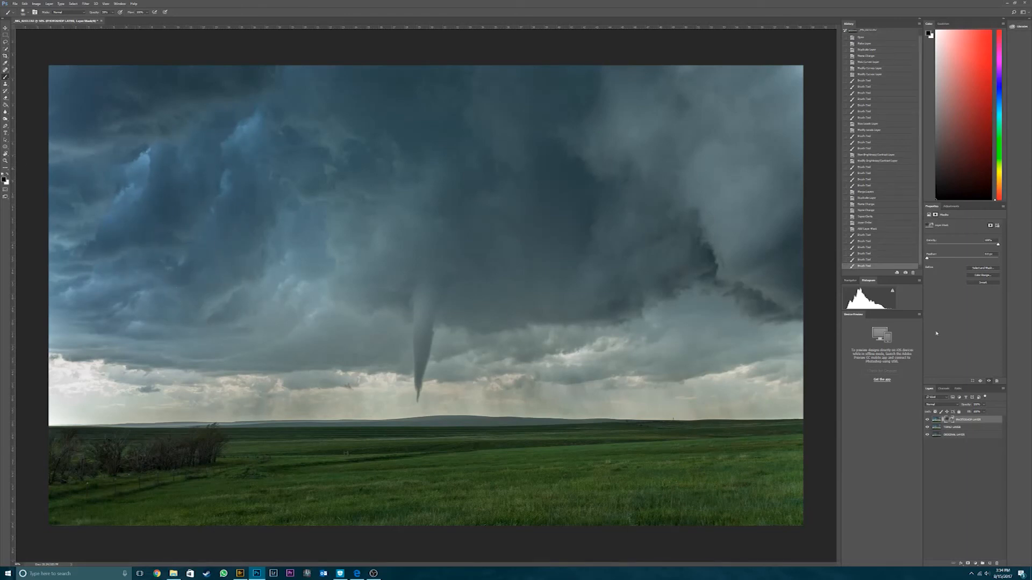
- Duplicate TOPAZ LAYER and merge the copy with the masked PHOTOSHOP LAYER above it
{"action": "left_click", "coordinate": [960, 428]}
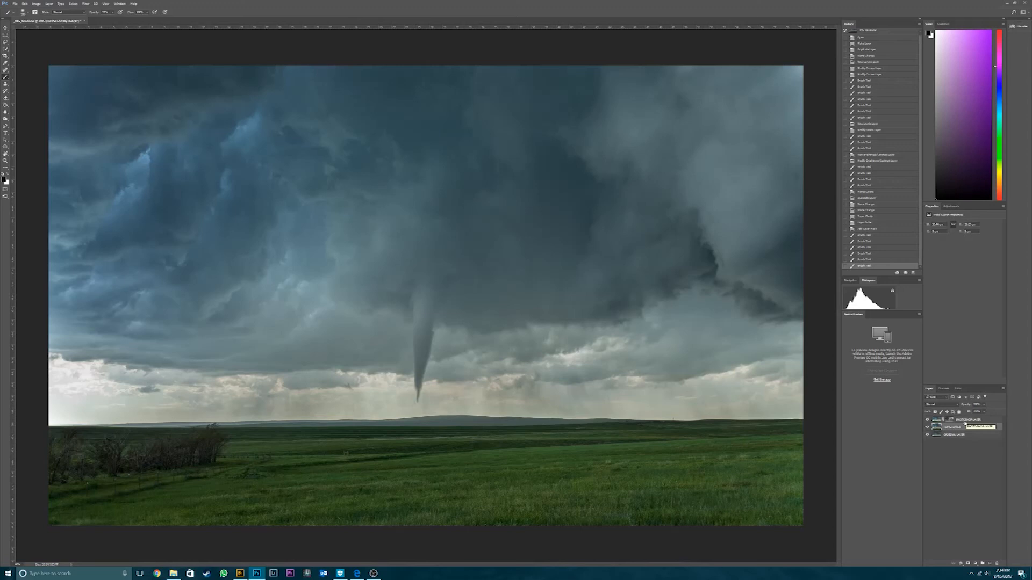
{"action": "key", "text": "ctrl+j"}
{"action": "left_click", "coordinate": [951, 436]}
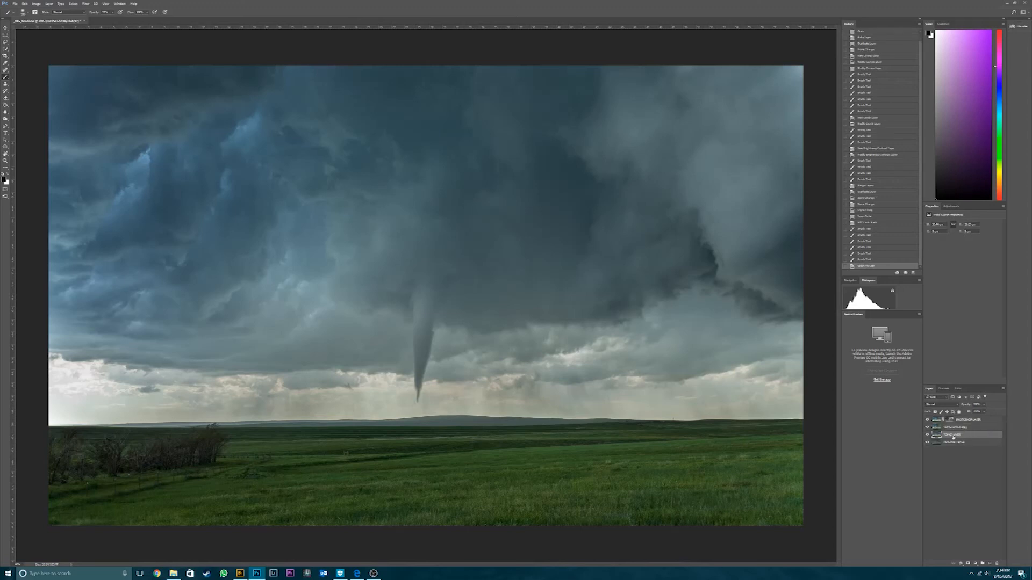
{"action": "left_click", "coordinate": [967, 428]}
{"action": "left_click", "coordinate": [974, 422], "text": "shift"}
{"action": "right_click", "coordinate": [973, 421]}
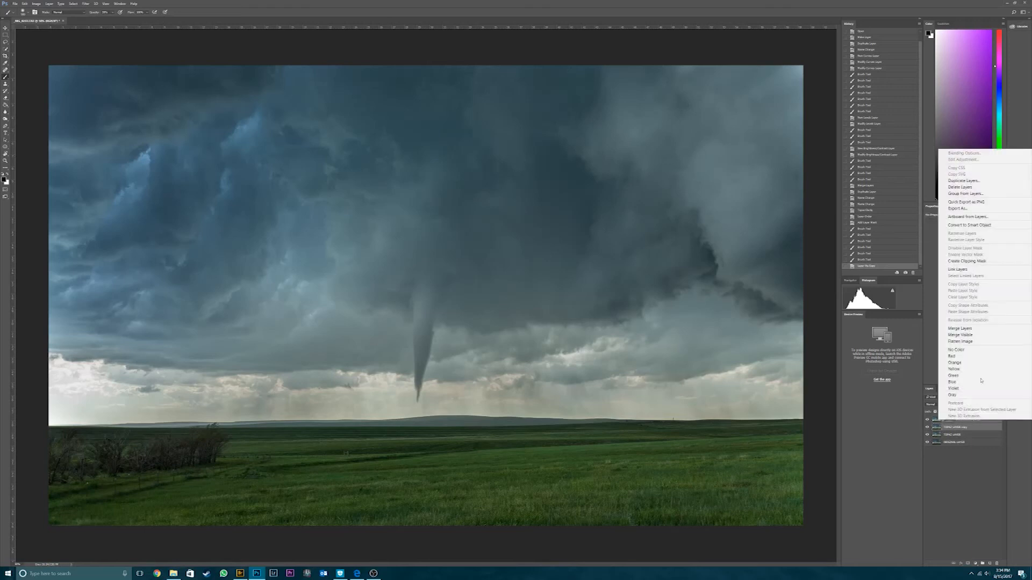
{"action": "left_click", "coordinate": [973, 330]}
- Toggle the merged PHOTOSHOP LAYER's visibility to compare it with TOPAZ LAYER beneath
{"action": "left_click", "coordinate": [927, 419]}
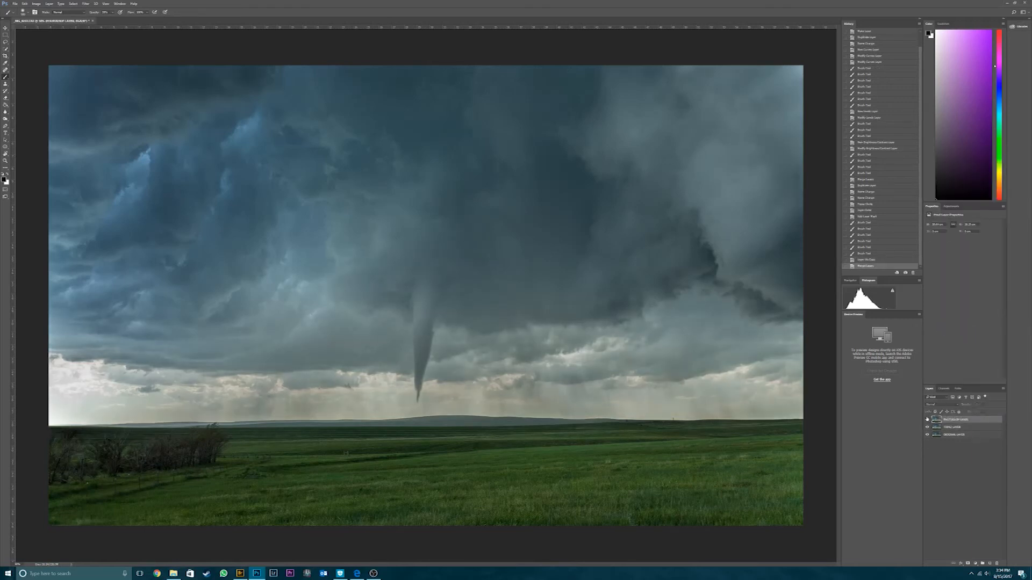
{"action": "left_click", "coordinate": [927, 420]}
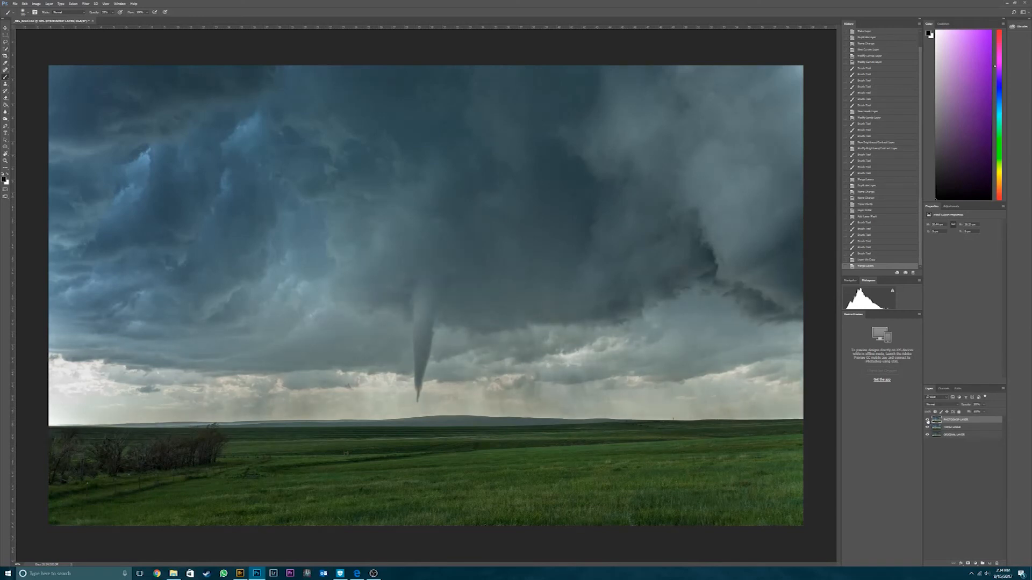
{"action": "left_click", "coordinate": [927, 419]}
{"action": "left_click", "coordinate": [927, 420]}
{"action": "left_click", "coordinate": [927, 420]}
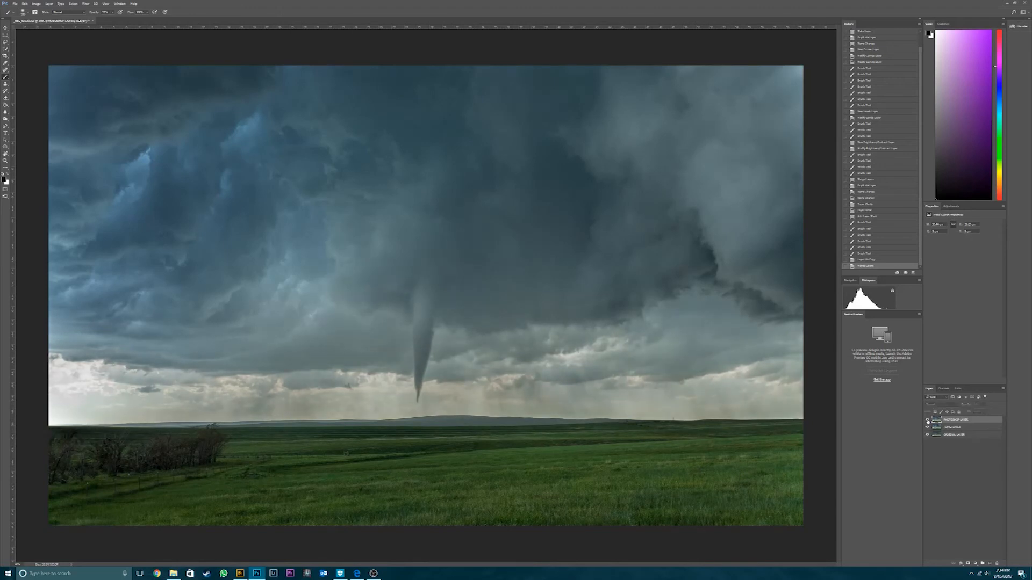
{"action": "left_click", "coordinate": [927, 419]}
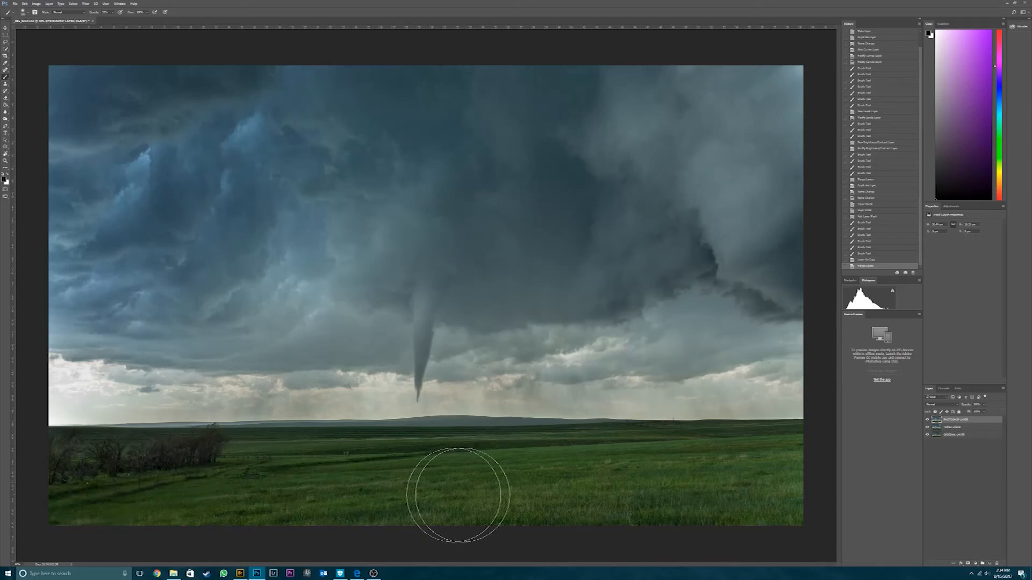
- Paint a test brush stroke over the dark clouds on the merged layer and undo it
{"action": "left_click_drag", "start_coordinate": [241, 226], "coordinate": [307, 182]}
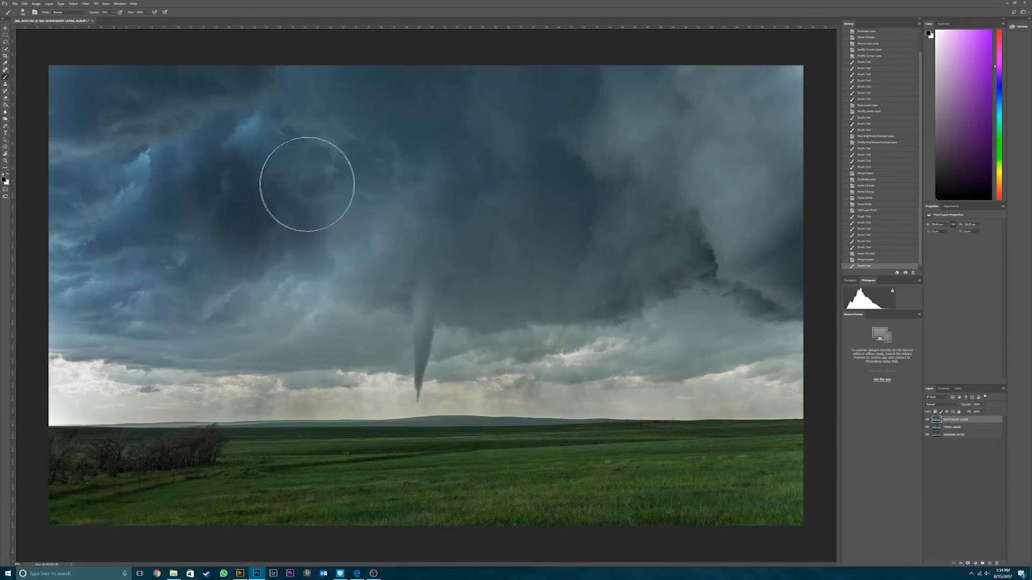
{"action": "key", "text": "ctrl+z"}
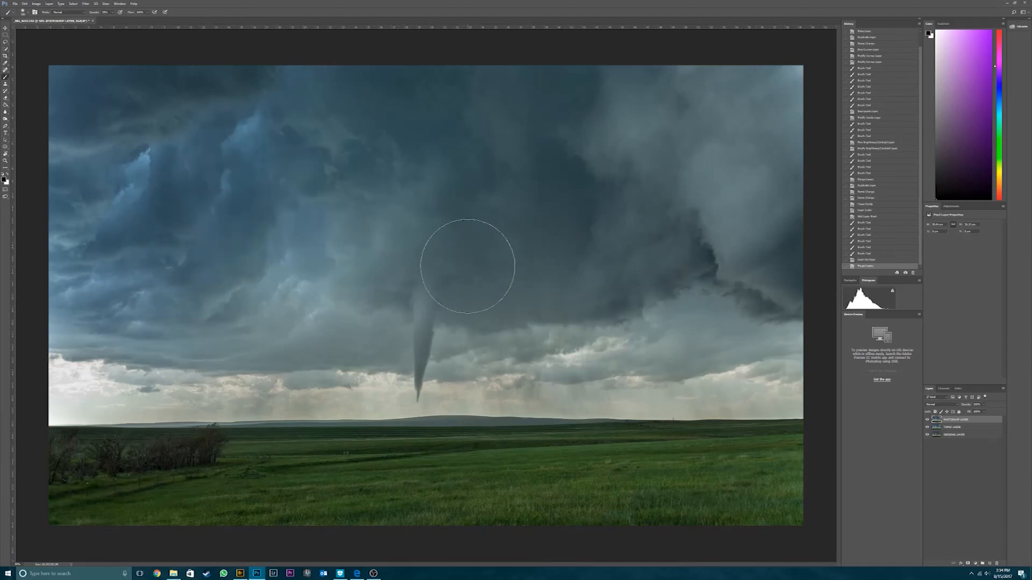
- Add a Brightness/Contrast adjustment layer above PHOTOSHOP LAYER, raise Brightness slightly, and toggle the adjustment to compare
{"action": "left_click", "coordinate": [977, 566]}
{"action": "left_click", "coordinate": [991, 451]}
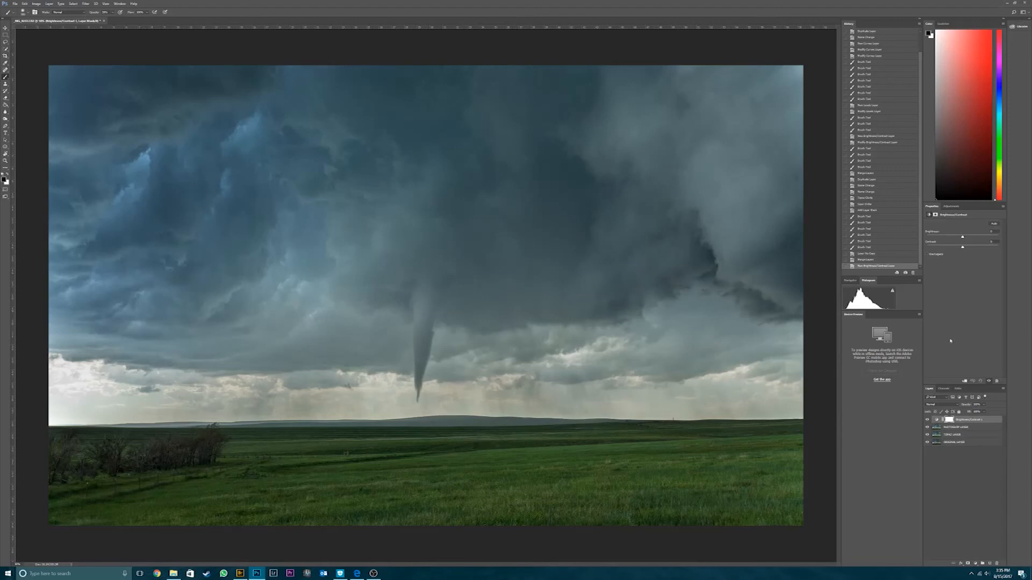
{"action": "left_click_drag", "start_coordinate": [963, 238], "coordinate": [970, 237]}
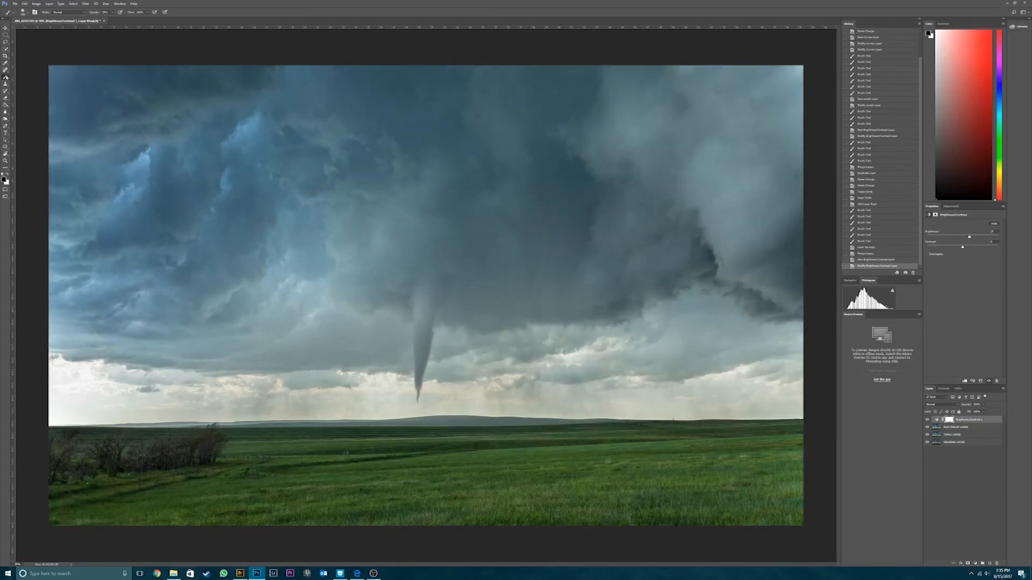
{"action": "left_click", "coordinate": [927, 420]}
{"action": "left_click", "coordinate": [927, 421]}
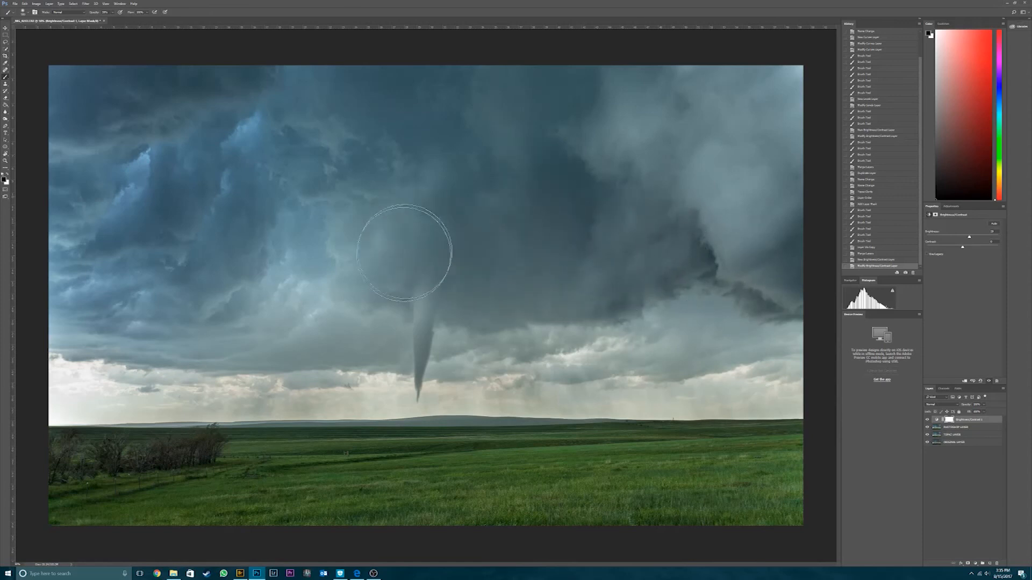
- Paint black at low opacity on the Brightness/Contrast mask over the sky, the bright horizon band and the field to reduce the brightening
{"action": "mouse_move", "coordinate": [747, 186]}
{"action": "left_mouse_down"}
{"action": "mouse_move", "coordinate": [837, 66]}
{"action": "mouse_move", "coordinate": [188, 93]}
{"action": "mouse_move", "coordinate": [486, 246]}
{"action": "mouse_move", "coordinate": [468, 325]}
{"action": "left_mouse_up"}
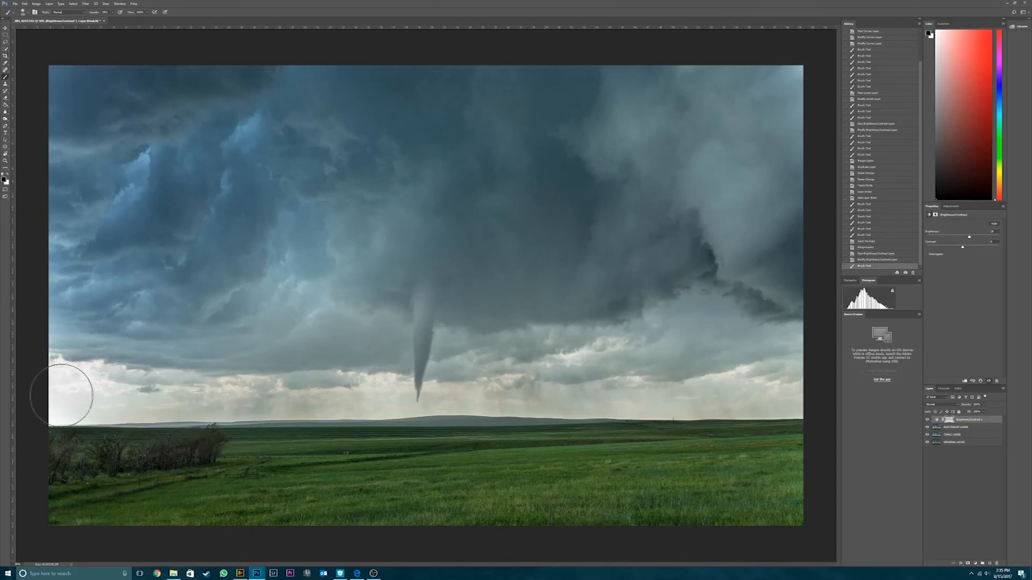
{"action": "mouse_move", "coordinate": [101, 381]}
{"action": "left_mouse_down"}
{"action": "mouse_move", "coordinate": [505, 390]}
{"action": "mouse_move", "coordinate": [804, 378]}
{"action": "left_mouse_up"}
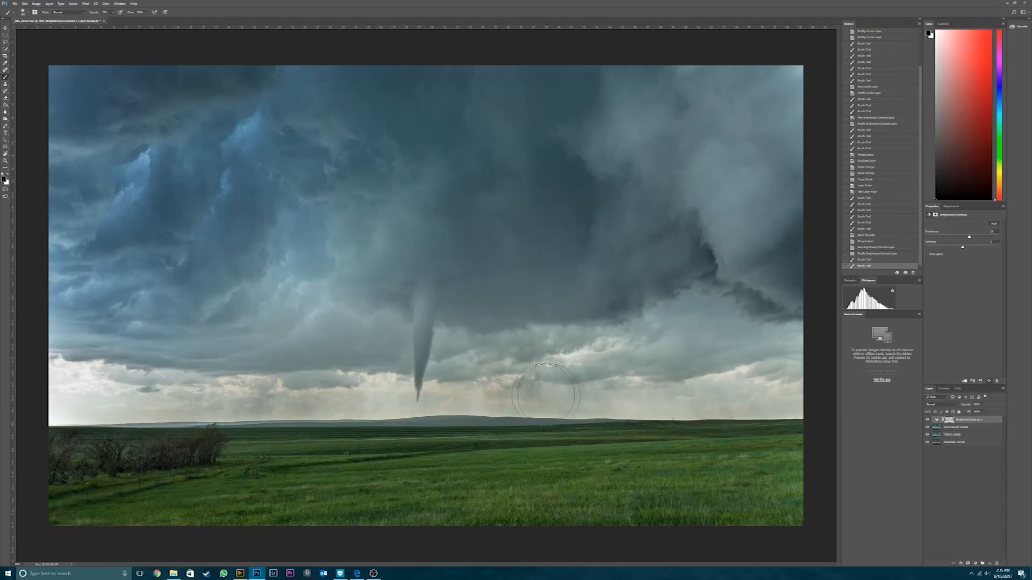
{"action": "left_click_drag", "start_coordinate": [906, 398], "coordinate": [909, 398]}
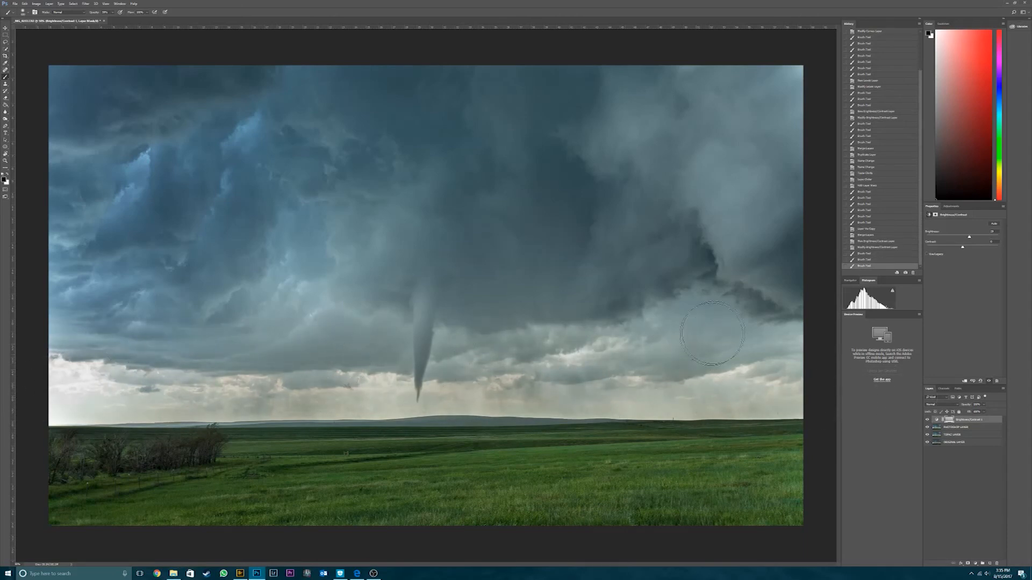
{"action": "left_click", "coordinate": [765, 383]}
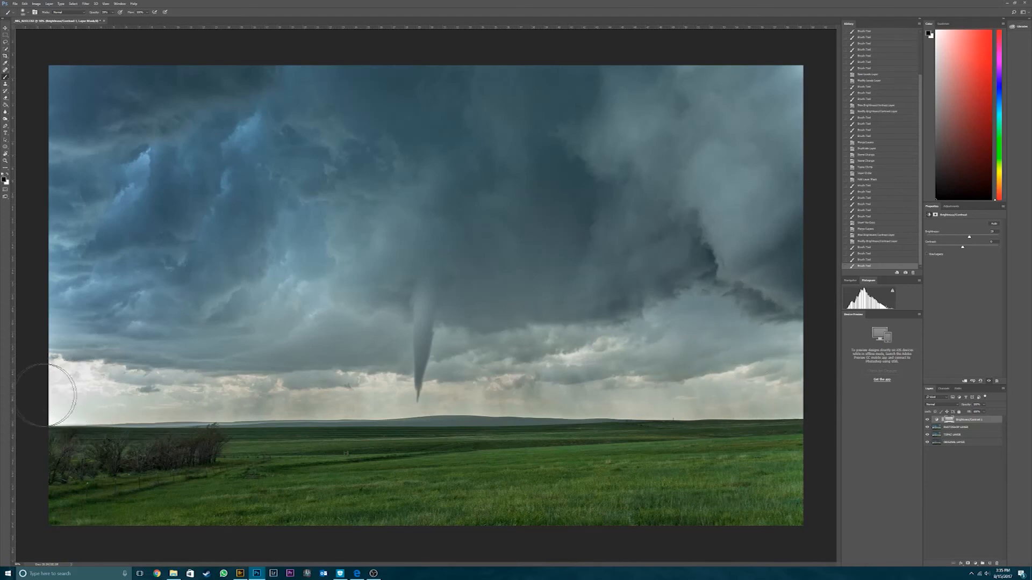
{"action": "mouse_move", "coordinate": [268, 388]}
{"action": "left_mouse_down"}
{"action": "mouse_move", "coordinate": [378, 398]}
{"action": "mouse_move", "coordinate": [874, 377]}
{"action": "left_mouse_up"}
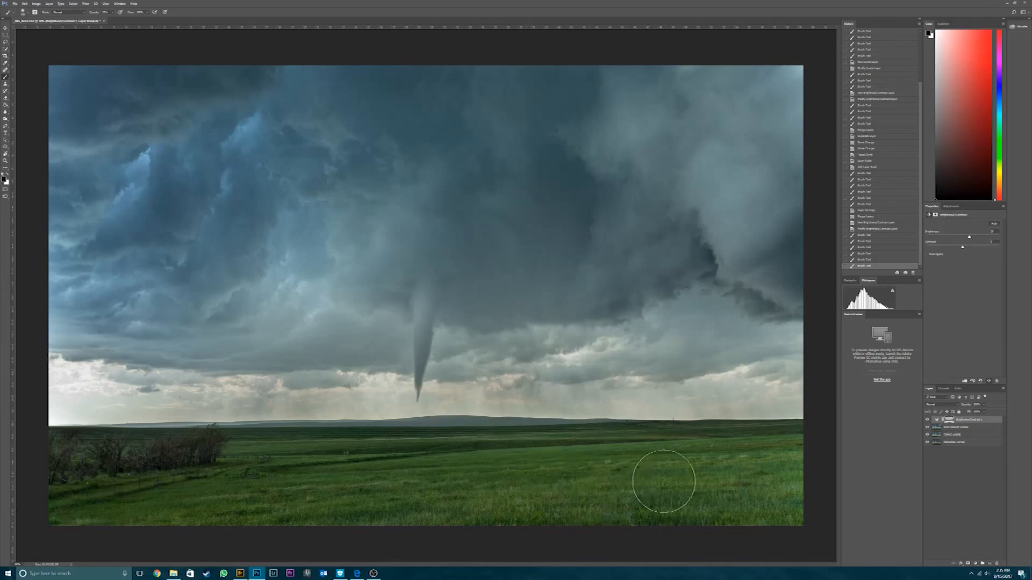
{"action": "mouse_move", "coordinate": [717, 467]}
{"action": "left_mouse_down"}
{"action": "mouse_move", "coordinate": [776, 486]}
{"action": "mouse_move", "coordinate": [798, 482]}
{"action": "mouse_move", "coordinate": [788, 482]}
{"action": "left_mouse_up"}
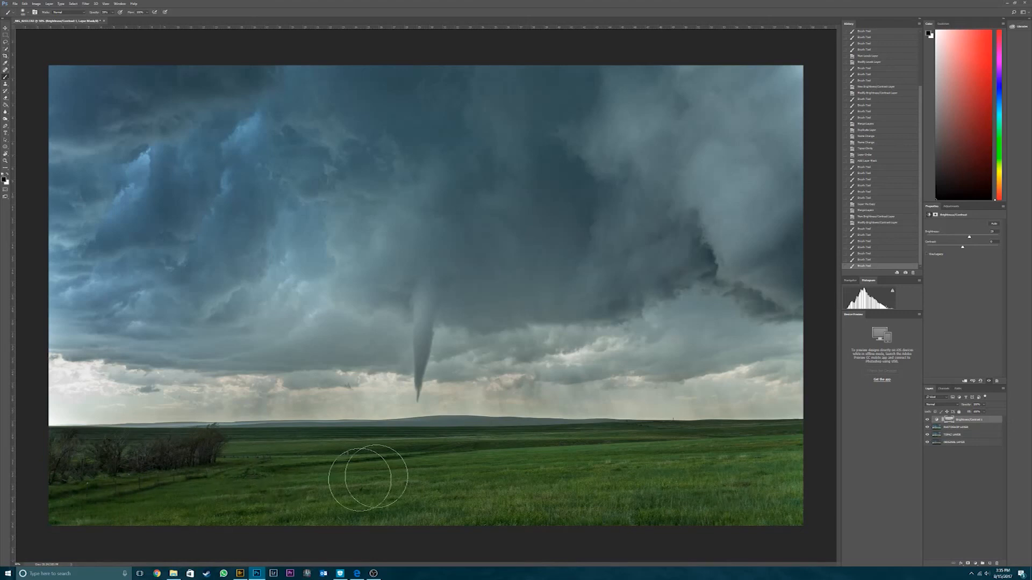
{"action": "mouse_move", "coordinate": [525, 465]}
{"action": "left_mouse_down"}
{"action": "mouse_move", "coordinate": [617, 478]}
{"action": "mouse_move", "coordinate": [856, 489]}
{"action": "left_mouse_up"}
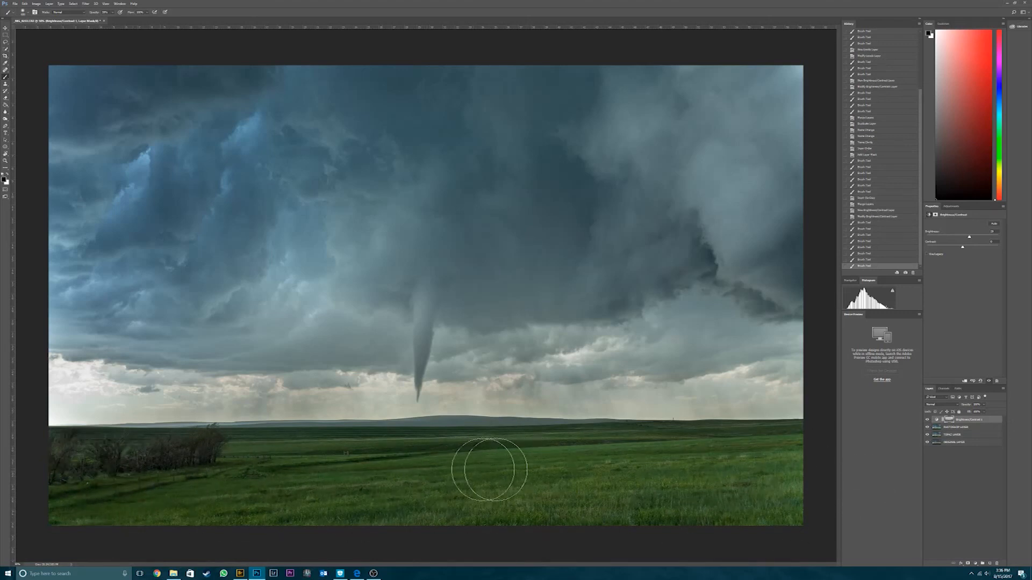
{"action": "mouse_move", "coordinate": [685, 453]}
{"action": "left_mouse_down"}
{"action": "mouse_move", "coordinate": [718, 479]}
{"action": "mouse_move", "coordinate": [746, 534]}
{"action": "mouse_move", "coordinate": [513, 519]}
{"action": "left_mouse_up"}
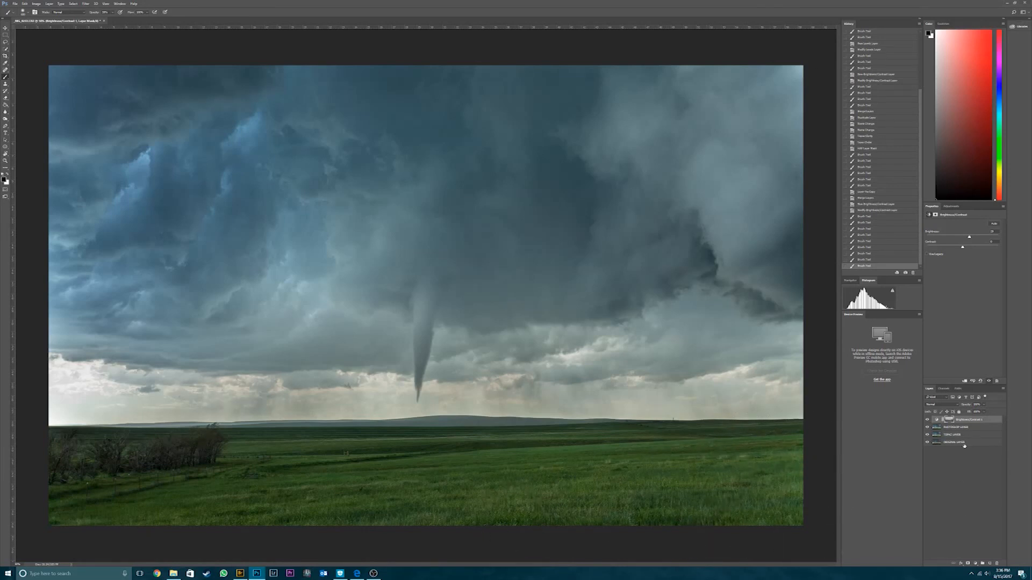
- Merge the Brightness/Contrast adjustment with PHOTOSHOP LAYER and rename the result FINAL LAYER
{"action": "left_click", "coordinate": [962, 427], "text": "shift"}
{"action": "right_click", "coordinate": [962, 428]}
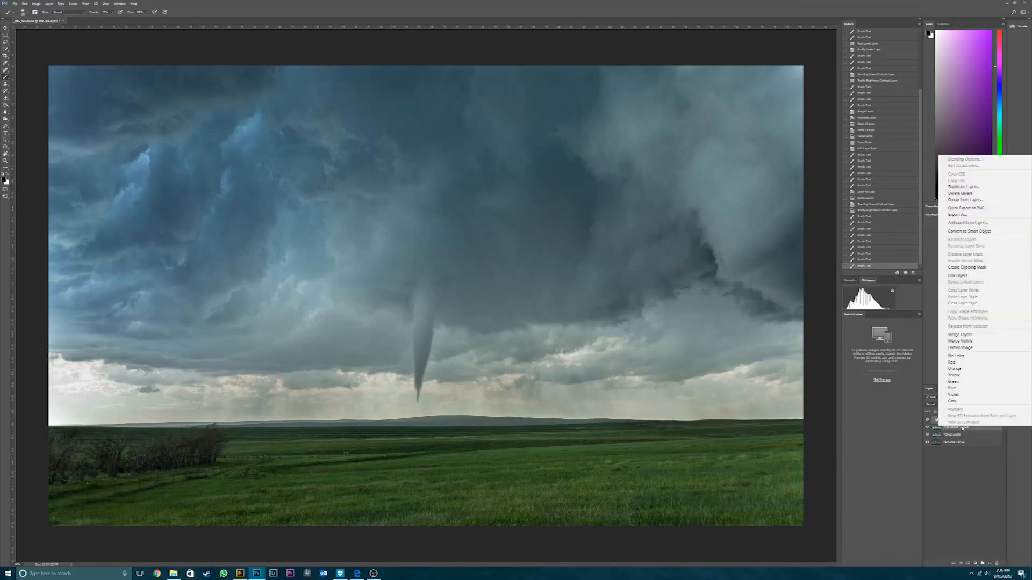
{"action": "left_click", "coordinate": [980, 335]}
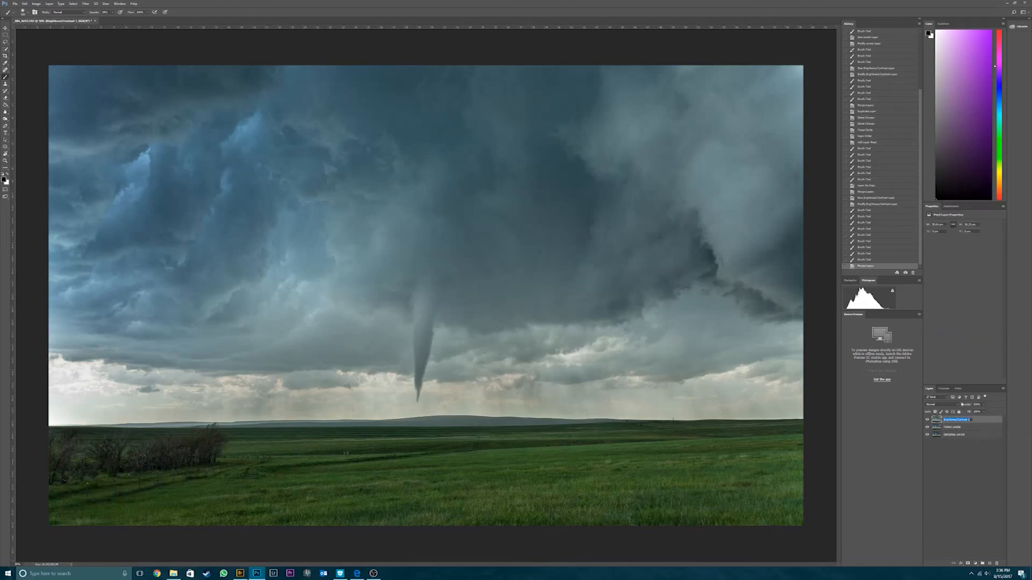
{"action": "type", "text": "FINA"}
{"action": "key", "text": "Return"}
- Remove the small blemishes in the upper and right parts of the sky on FINAL LAYER with the Spot Healing Brush
{"action": "left_click", "coordinate": [5, 70]}
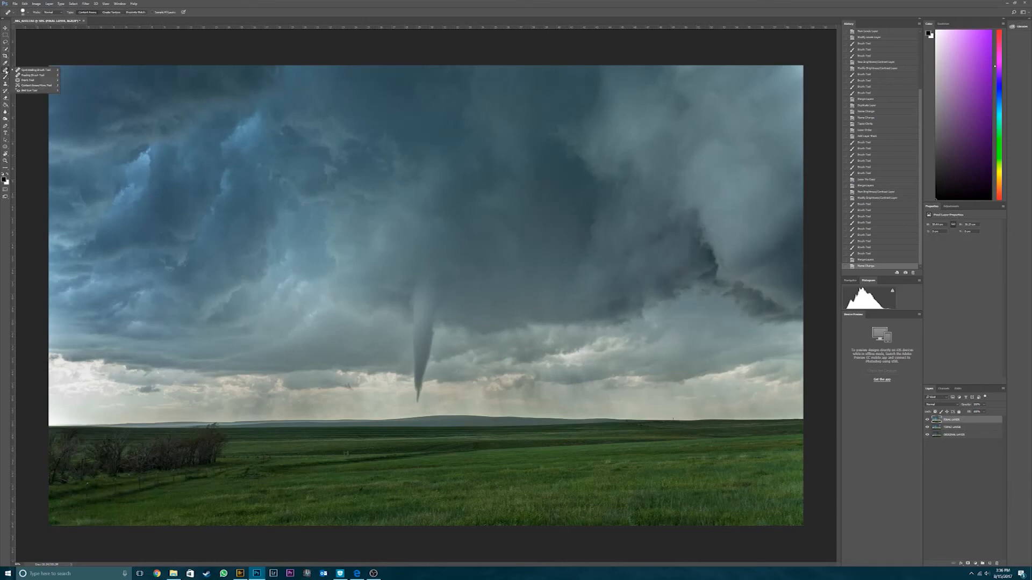
{"action": "left_click", "coordinate": [5, 71]}
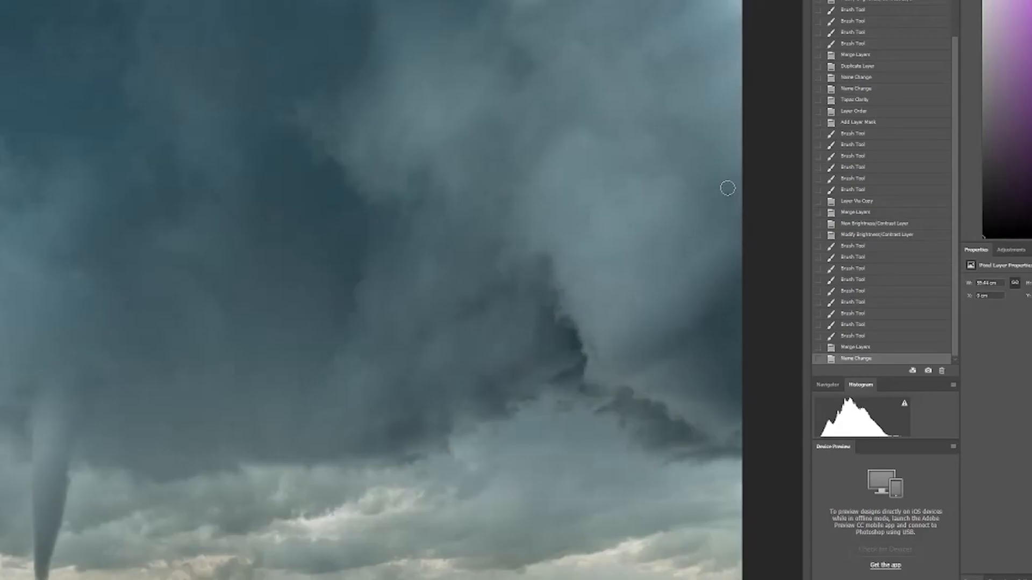
{"action": "left_click_drag", "start_coordinate": [795, 172], "coordinate": [793, 185]}
{"action": "left_click_drag", "start_coordinate": [726, 212], "coordinate": [726, 215]}
{"action": "left_click", "coordinate": [725, 187]}
{"action": "left_click", "coordinate": [720, 211]}
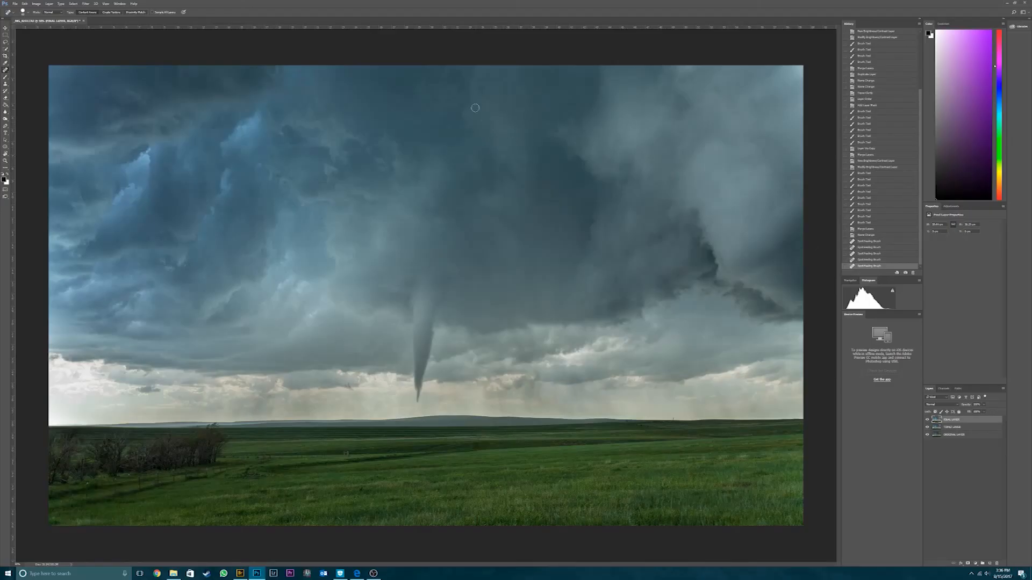
{"action": "left_click", "coordinate": [481, 92]}
- Duplicate FINAL LAYER and apply Imagenomic Noiseware noise reduction with the Landscape preset to the copy
{"action": "key", "text": "ctrl+j"}
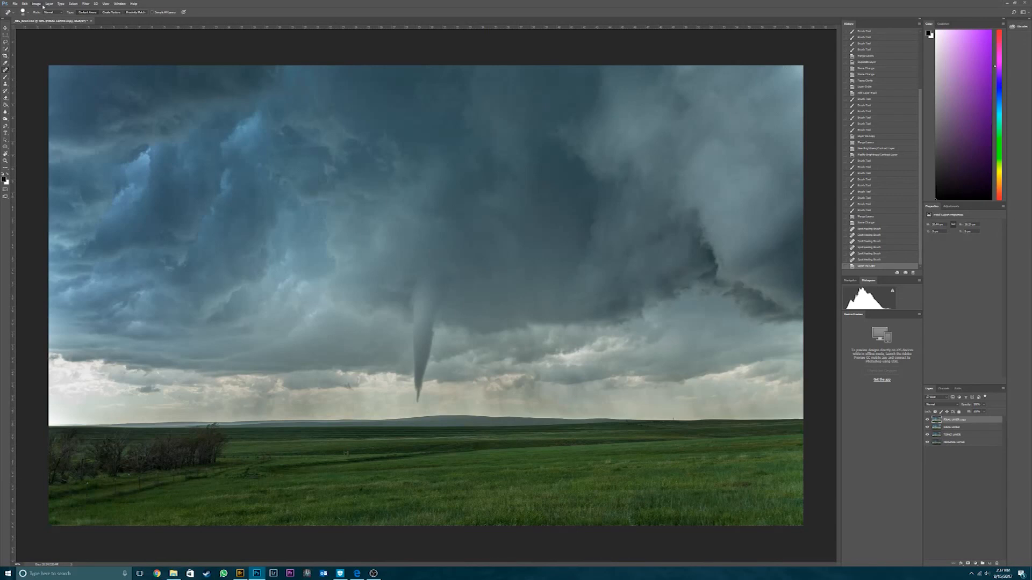
{"action": "left_click", "coordinate": [86, 3]}
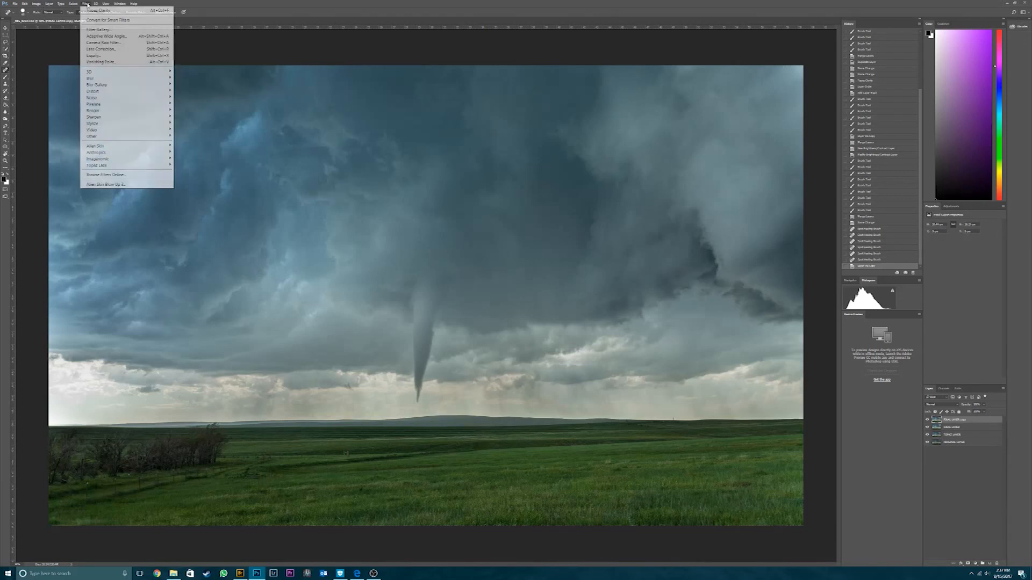
{"action": "mouse_move", "coordinate": [112, 160]}
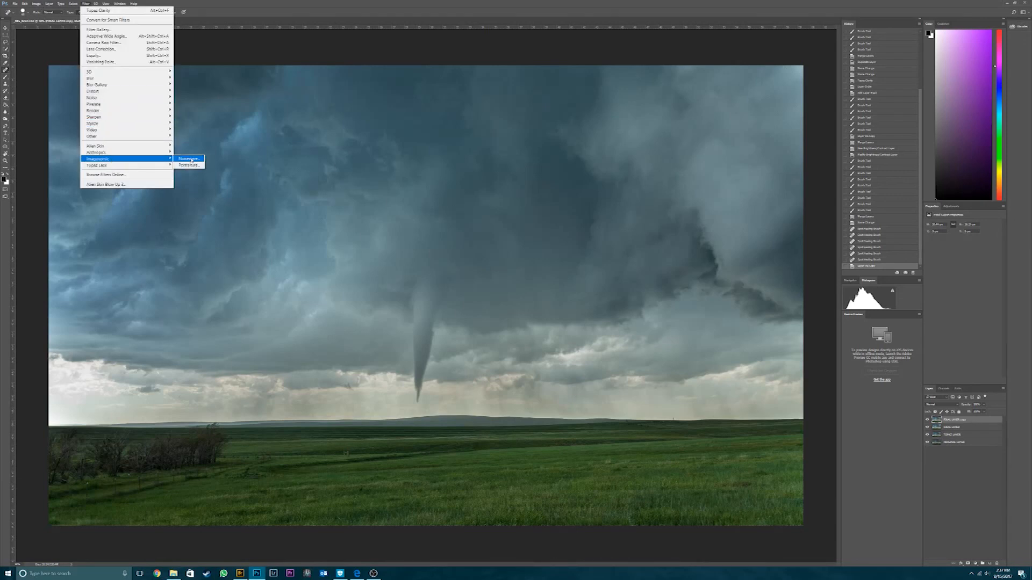
{"action": "left_click", "coordinate": [188, 158]}
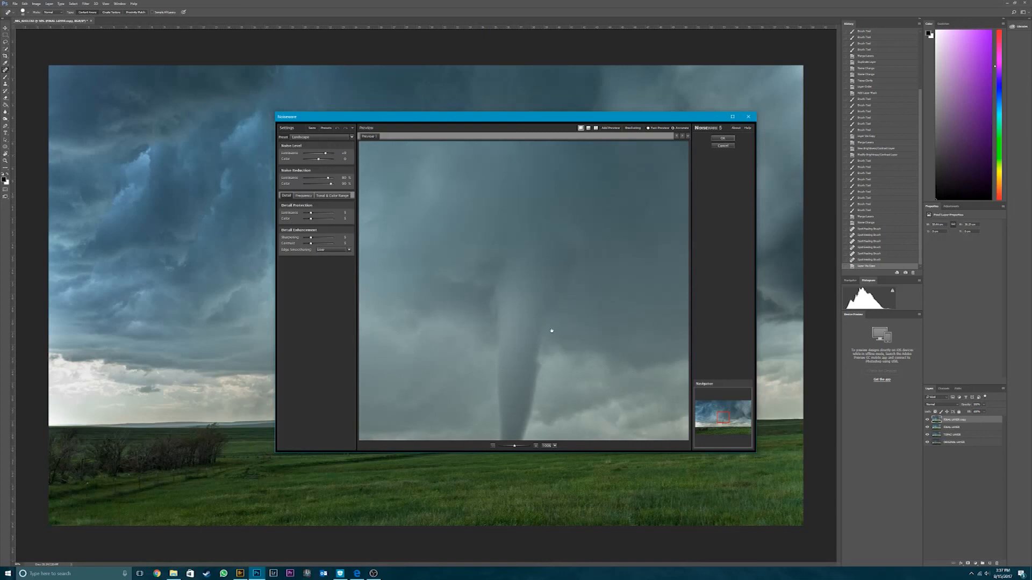
{"action": "left_click", "coordinate": [723, 138]}
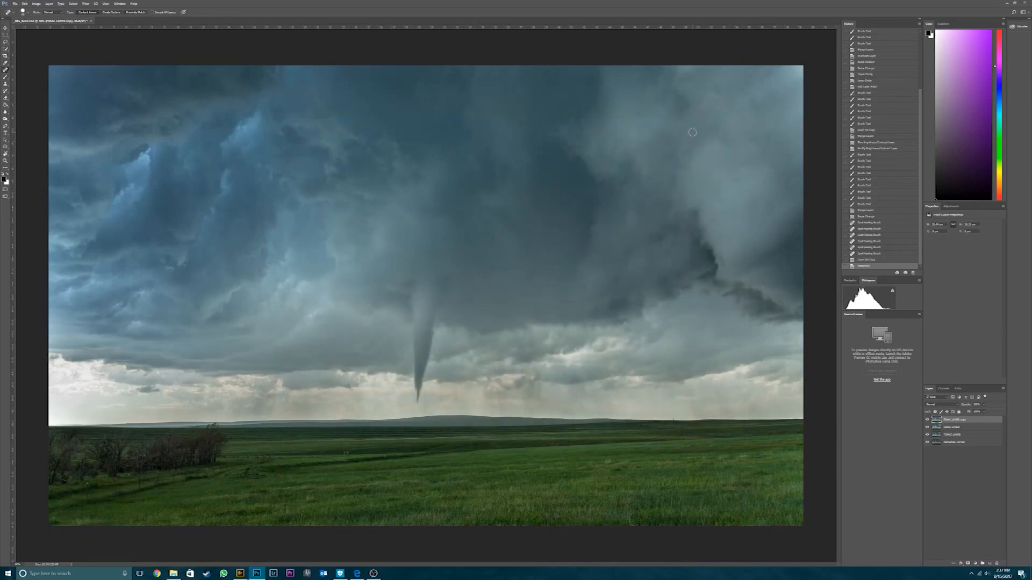
- Move the noise-reduced FINAL LAYER copy below FINAL LAYER and add a layer mask to FINAL LAYER
{"action": "left_click_drag", "start_coordinate": [939, 422], "coordinate": [938, 432]}
{"action": "left_click_drag", "start_coordinate": [938, 429], "coordinate": [939, 424]}
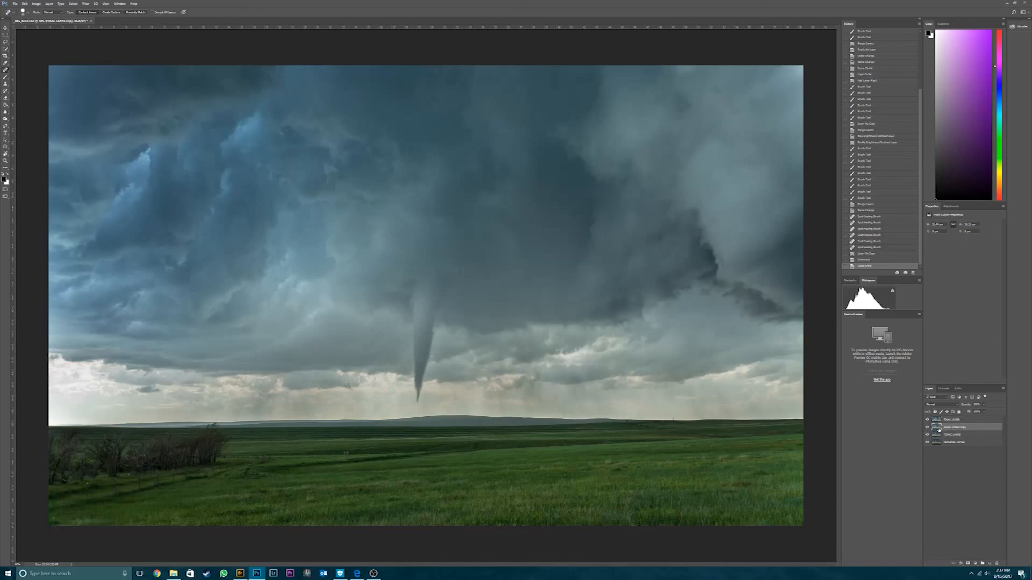
{"action": "left_click", "coordinate": [968, 564]}
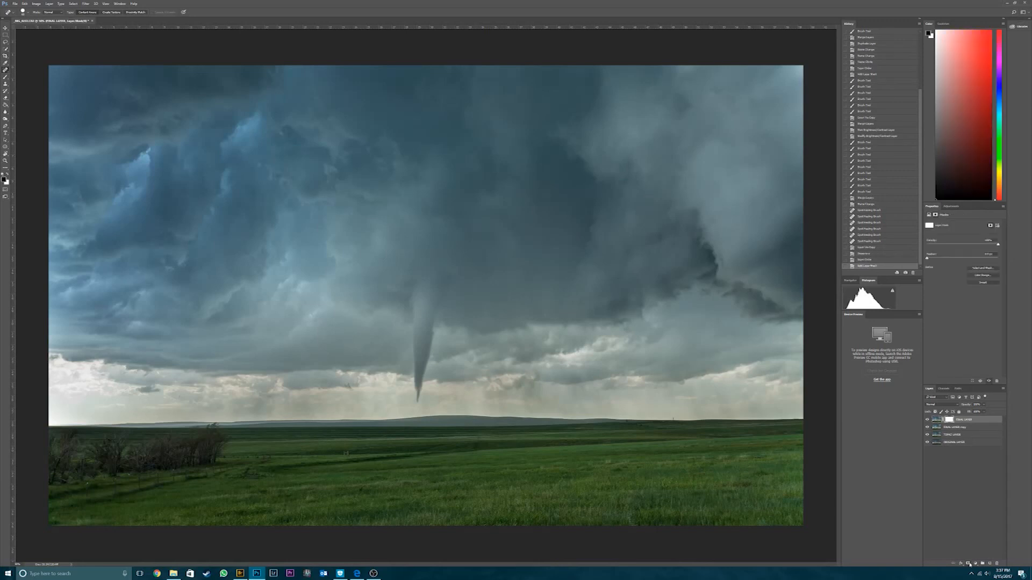
- Paint black across the image on the FINAL LAYER mask with an enlarged, partly transparent brush to blend in the noise reduction
{"action": "left_click", "coordinate": [5, 77]}
{"action": "key", "text": "bracketright"}
{"action": "key", "text": "bracketright"}
{"action": "key", "text": "bracketright"}
{"action": "key", "text": "bracketright"}
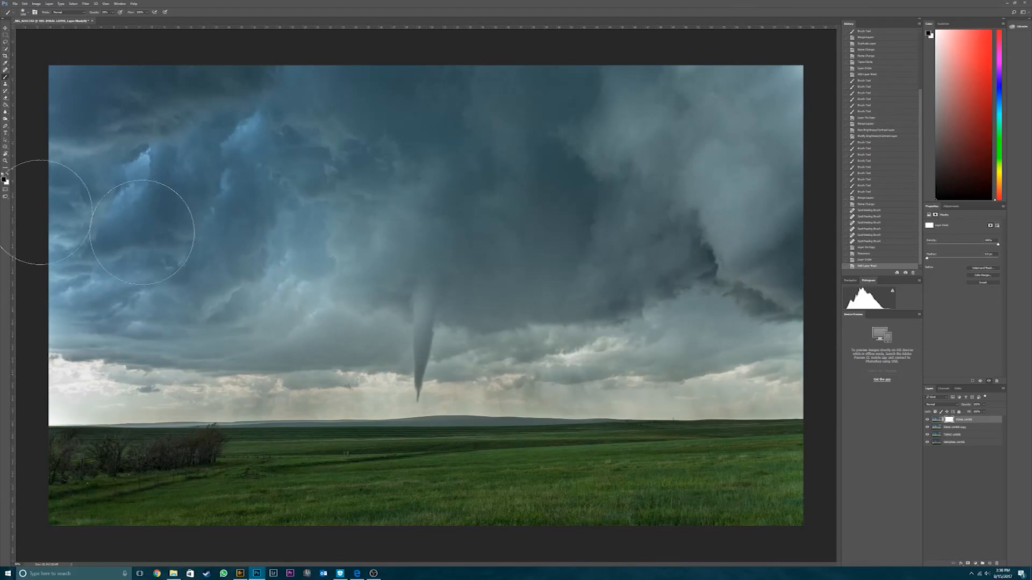
{"action": "mouse_move", "coordinate": [1031, 319]}
{"action": "left_mouse_down"}
{"action": "mouse_move", "coordinate": [625, 1]}
{"action": "mouse_move", "coordinate": [679, 173]}
{"action": "left_mouse_up"}
- Set the image resolution to 300 pixels/inch in Image Size and apply the resize
{"action": "left_click", "coordinate": [36, 4]}
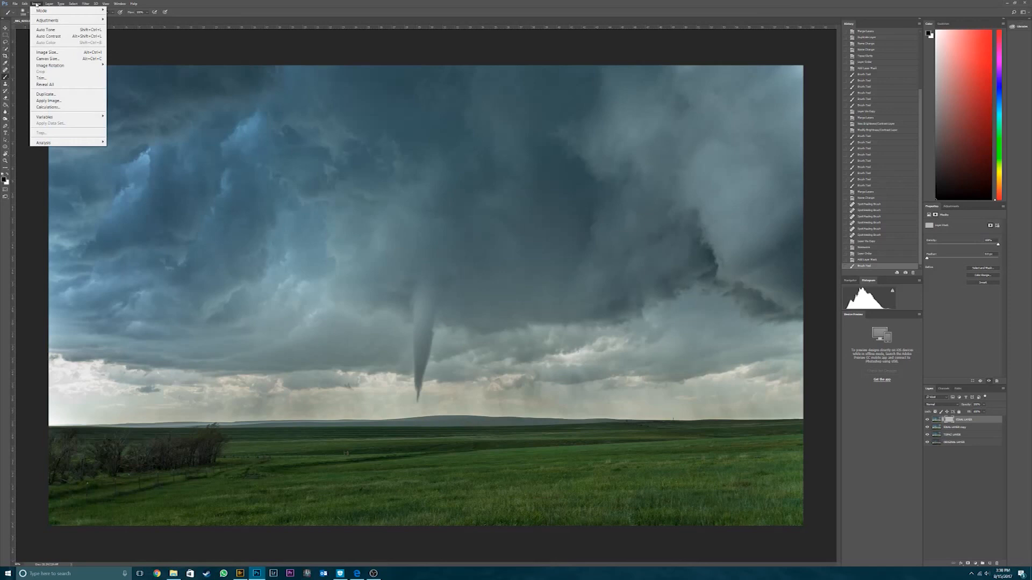
{"action": "left_click", "coordinate": [53, 52]}
{"action": "key", "text": "Tab"}
{"action": "key", "text": "Tab"}
{"action": "type", "text": "300"}
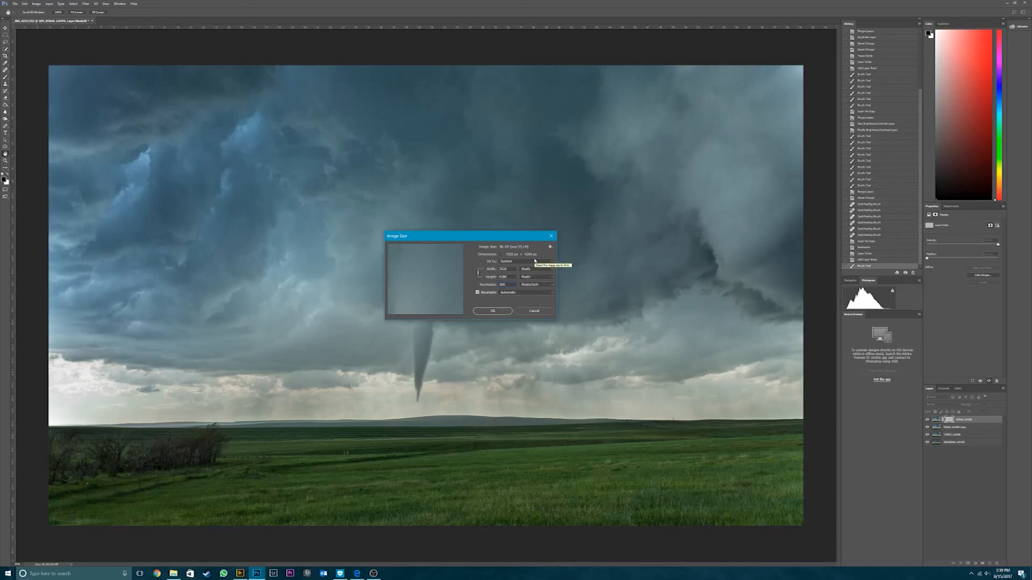
{"action": "left_click", "coordinate": [535, 268]}
{"action": "left_click", "coordinate": [535, 282]}
{"action": "left_click", "coordinate": [493, 311]}
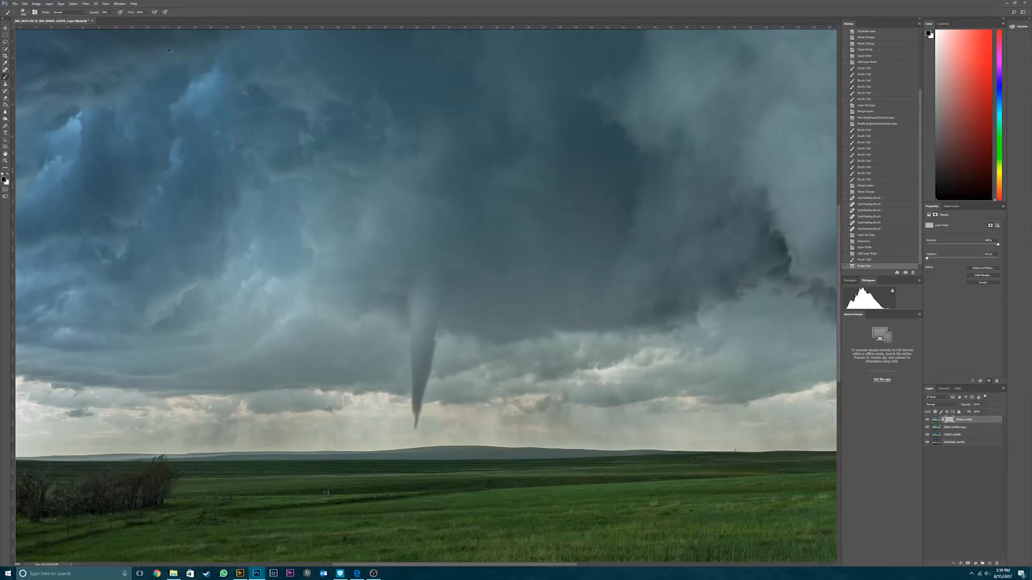
{"action": "key", "text": "ctrl+minus"}
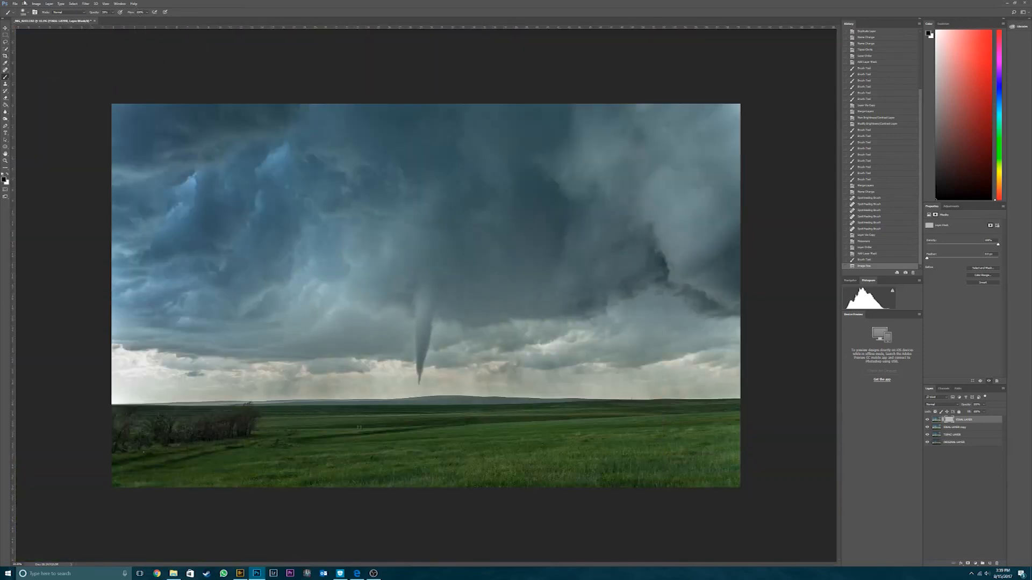
- Start saving the image under a new name in the Storm Chasing (USA) 2015 folder of Processed Images on the Work drive
{"action": "left_click", "coordinate": [15, 3]}
{"action": "left_click", "coordinate": [30, 78]}
{"action": "left_click", "coordinate": [28, 201]}
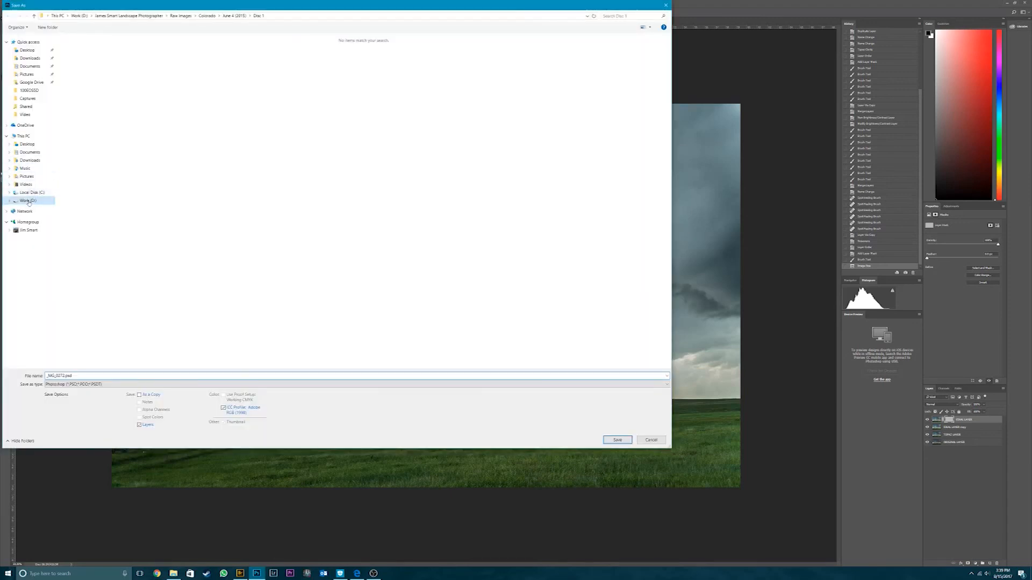
{"action": "left_click", "coordinate": [124, 52]}
{"action": "double_click", "coordinate": [124, 53]}
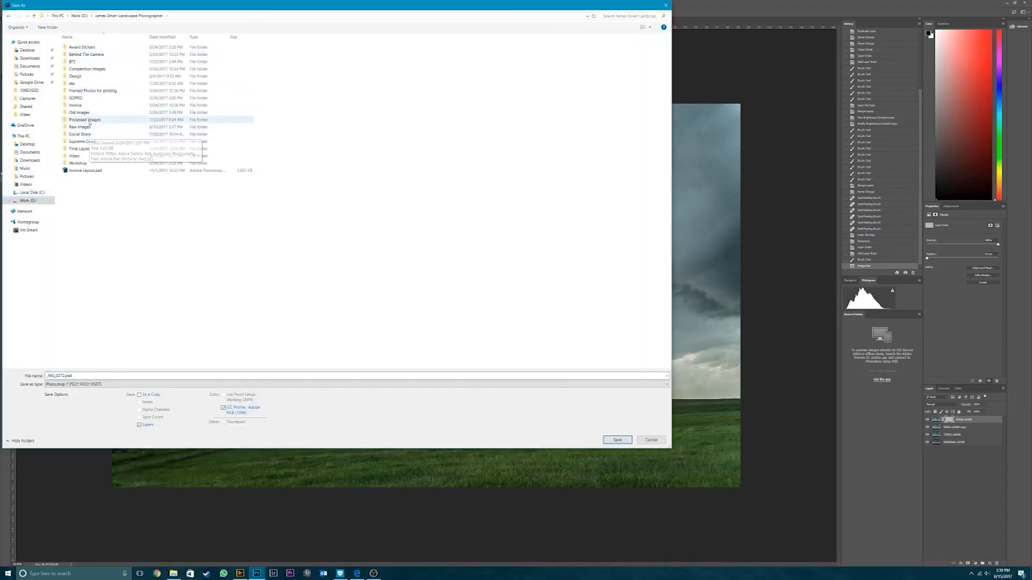
{"action": "double_click", "coordinate": [89, 122]}
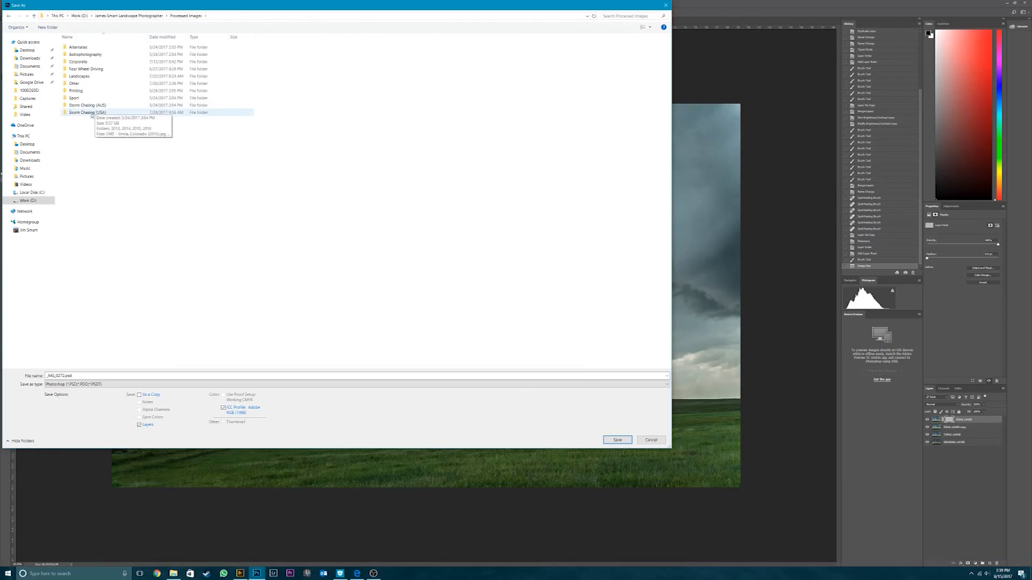
{"action": "double_click", "coordinate": [92, 114]}
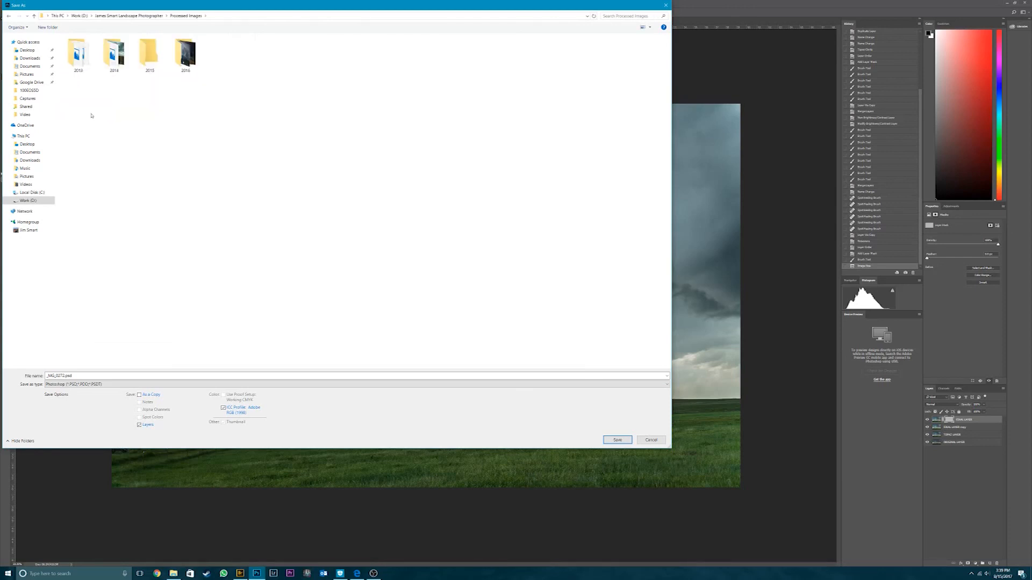
{"action": "double_click", "coordinate": [156, 65]}
- Save the image as a JPEG named "Colorado - June 4 - 47.jpg" at Maximum quality 12 with the Baseline (Standard) format
{"action": "double_click", "coordinate": [133, 375]}
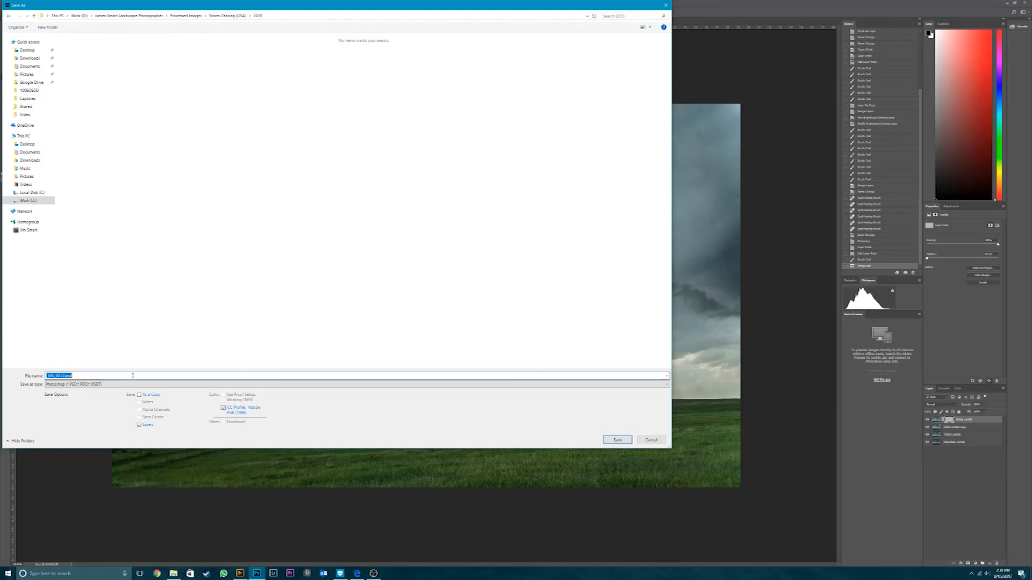
{"action": "key", "text": "Tab"}
{"action": "key", "text": "j"}
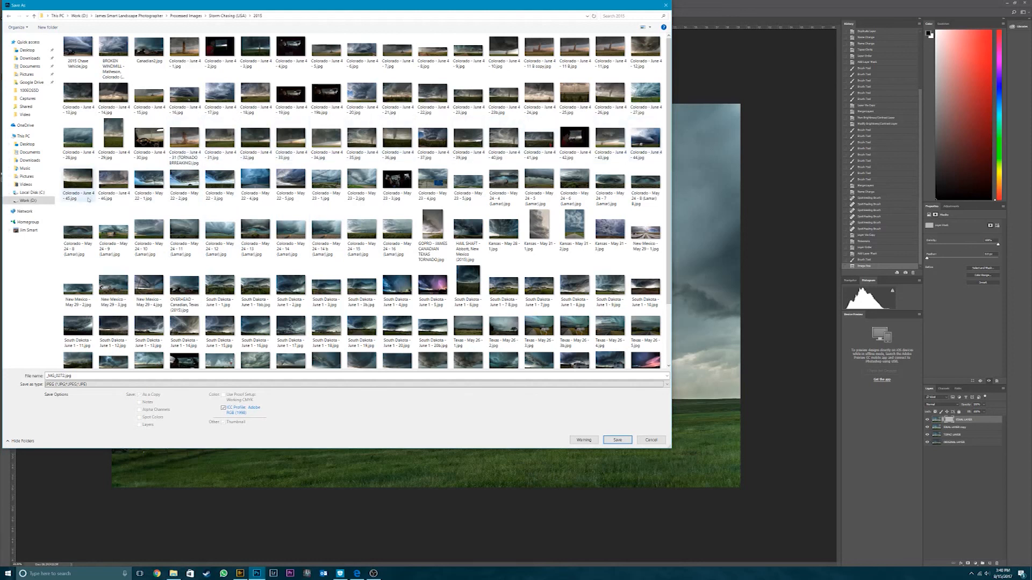
{"action": "left_click", "coordinate": [113, 183]}
{"action": "left_click_drag", "start_coordinate": [82, 376], "coordinate": [233, 348]}
{"action": "key", "text": "Left"}
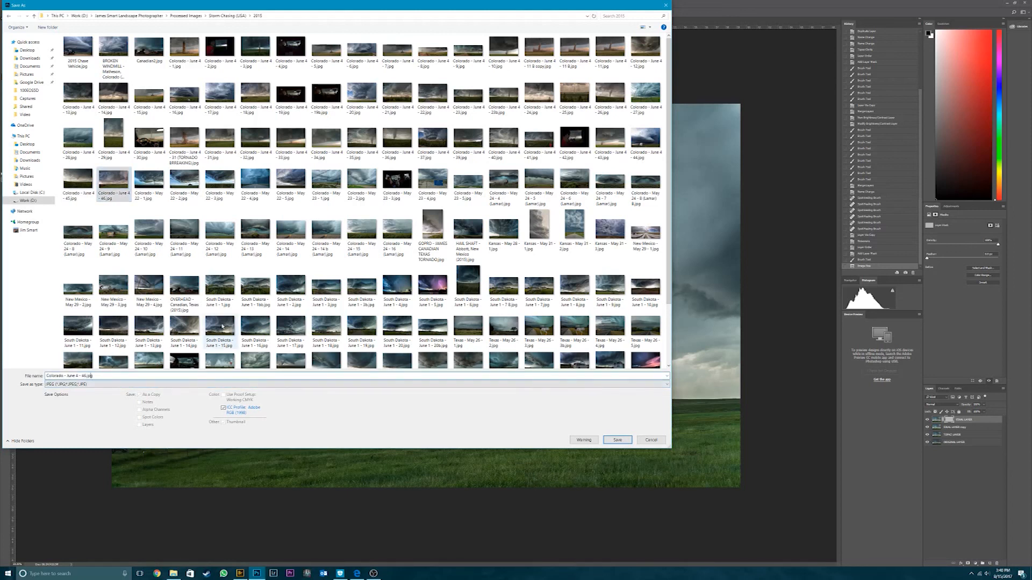
{"action": "key", "text": "Delete"}
{"action": "type", "text": "7"}
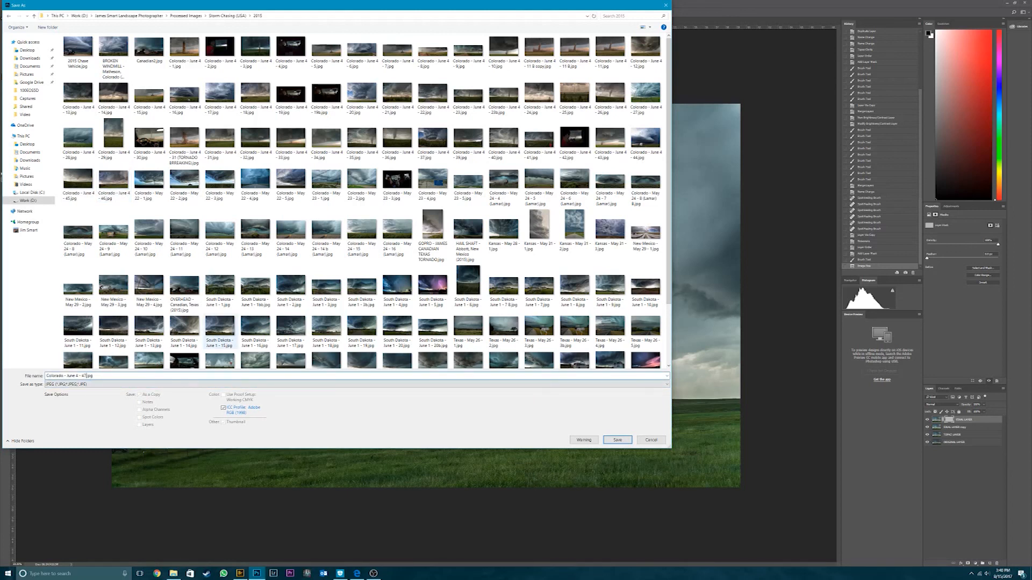
{"action": "key", "text": "Return"}
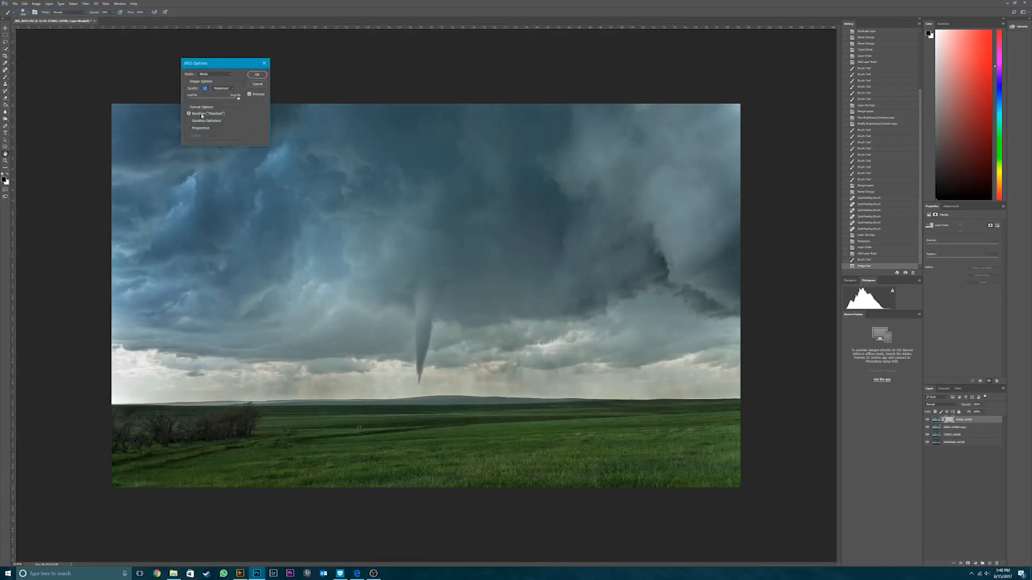
{"action": "left_click", "coordinate": [259, 74]}
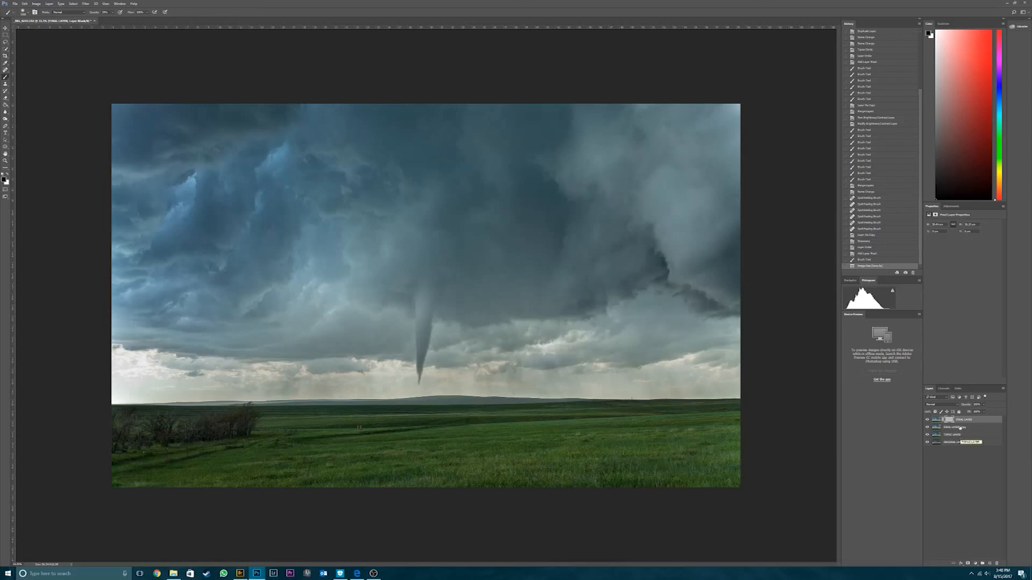
- Merge FINAL LAYER, its noise-reduced copy and TOPAZ LAYER into one layer above ORIGINAL LAYER
{"action": "left_click", "coordinate": [927, 428]}
{"action": "left_click", "coordinate": [970, 437], "text": "shift"}
{"action": "right_click", "coordinate": [971, 438]}
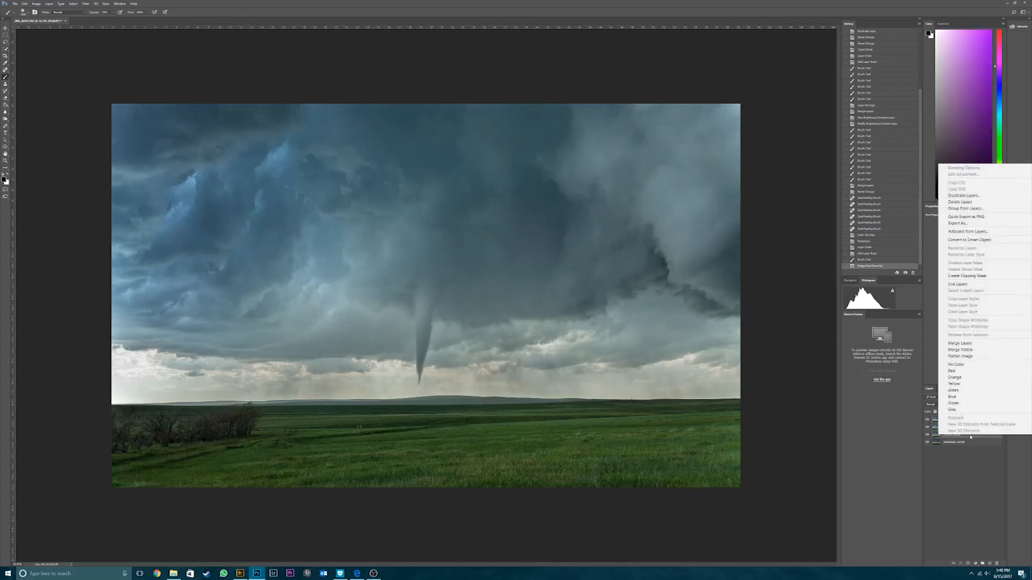
{"action": "left_click", "coordinate": [979, 345]}
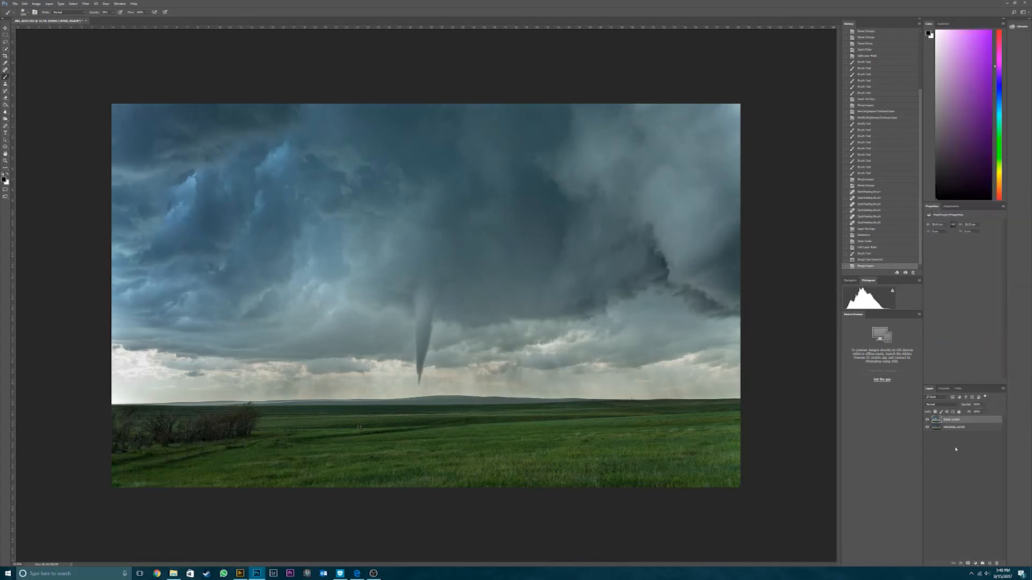
- Toggle the visibility of FINAL LAYER to compare the edited photo with ORIGINAL LAYER
{"action": "left_click", "coordinate": [927, 421]}
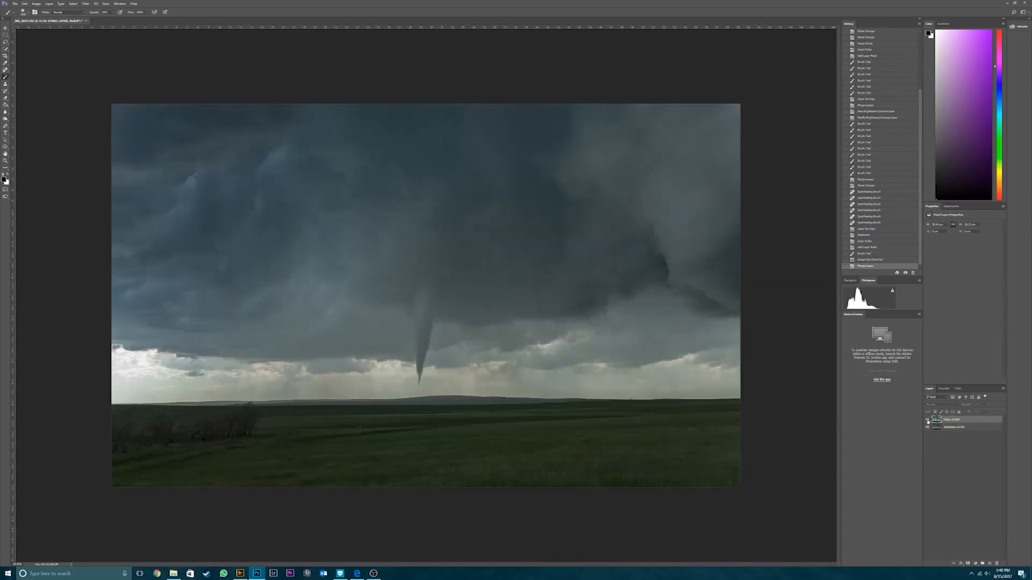
{"action": "left_click", "coordinate": [927, 420]}
{"action": "left_click", "coordinate": [927, 421]}
{"action": "left_click", "coordinate": [927, 421]}
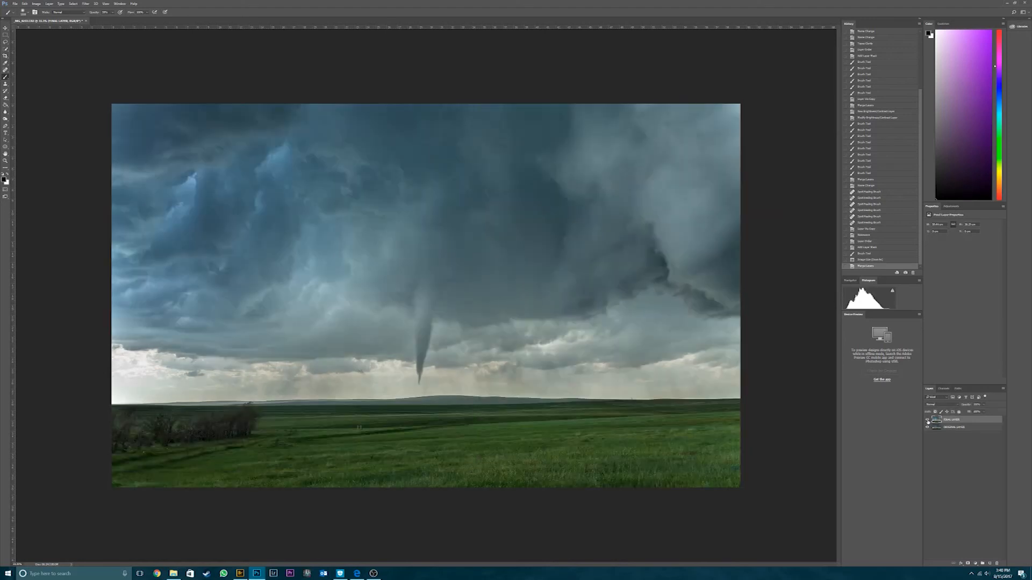